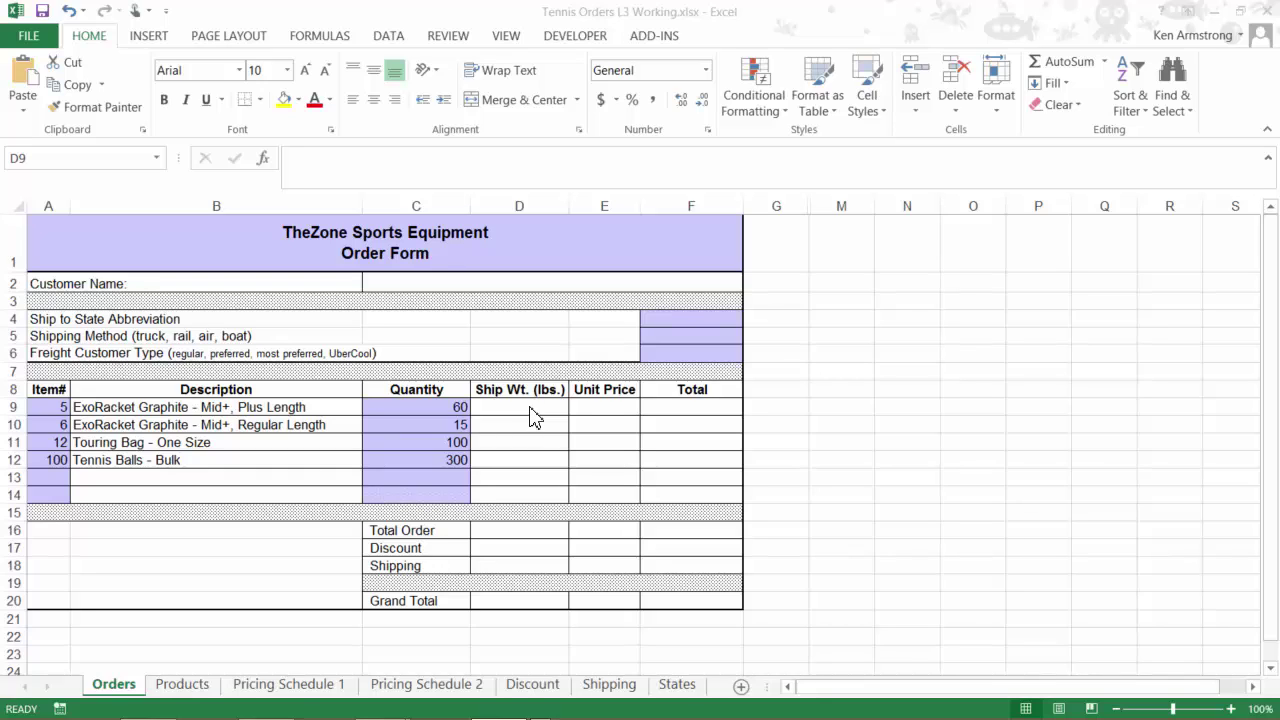
Step: Examine the Description lookup formula in B9, including its exact-match argument, and the empty Ship Wt. cell in the same row
left_click(310, 408)
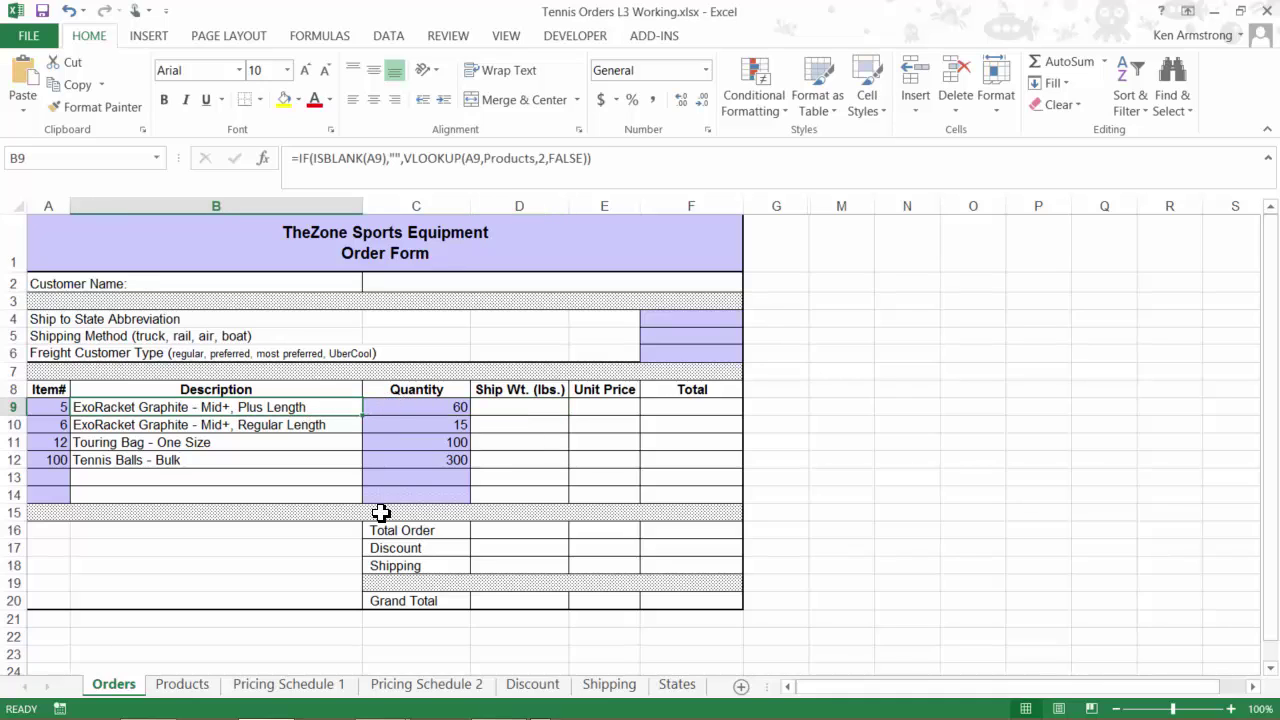
key("Right")
key("Right")
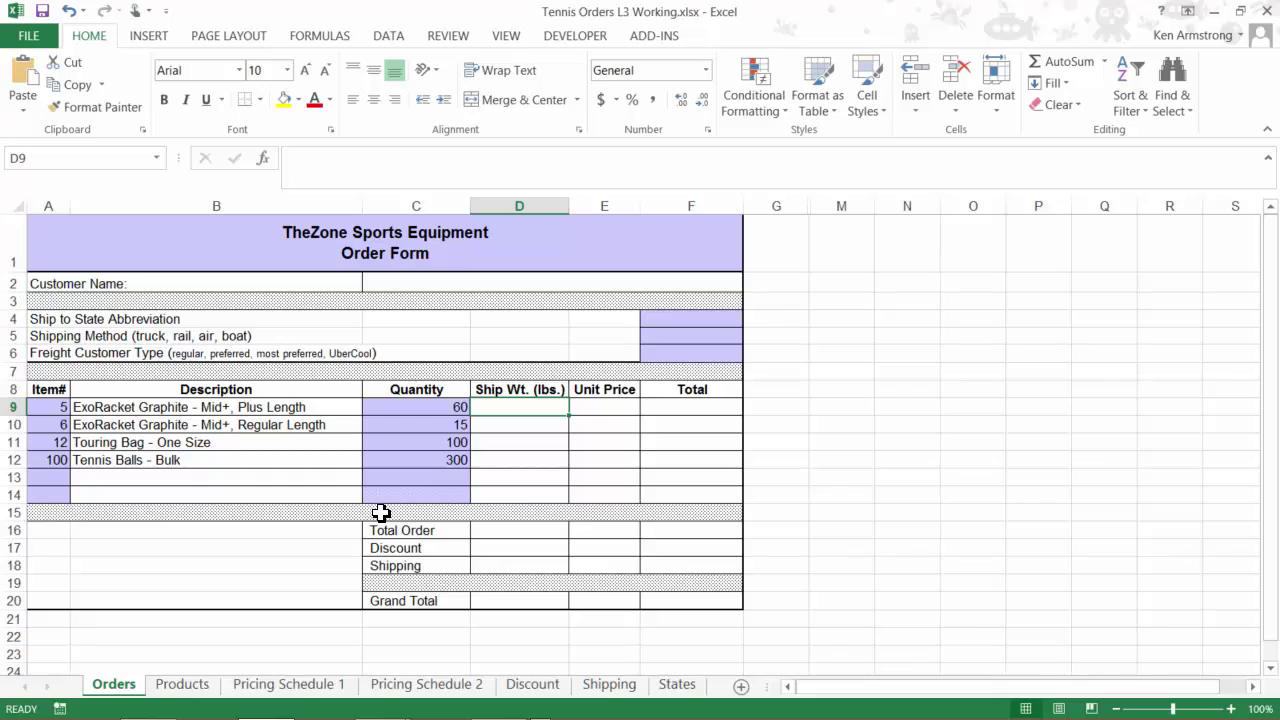
key("Up")
key("Down")
key("Left")
key("Left")
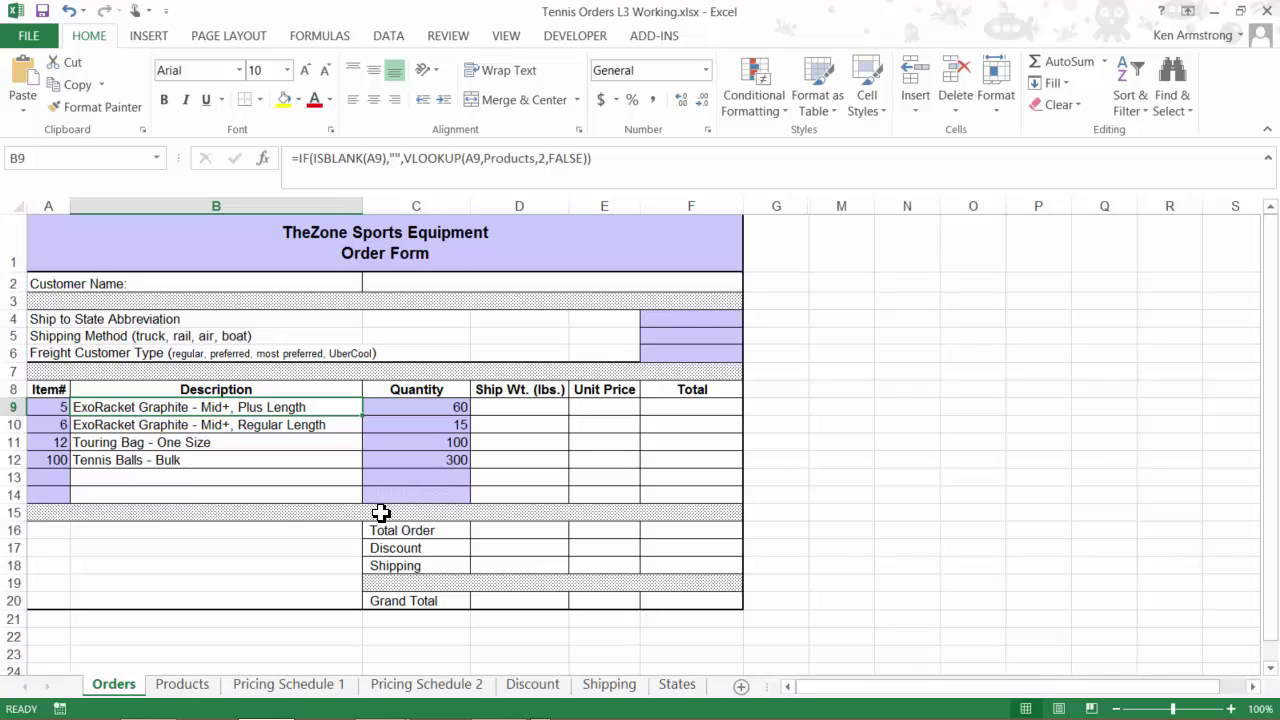
left_click(548, 158)
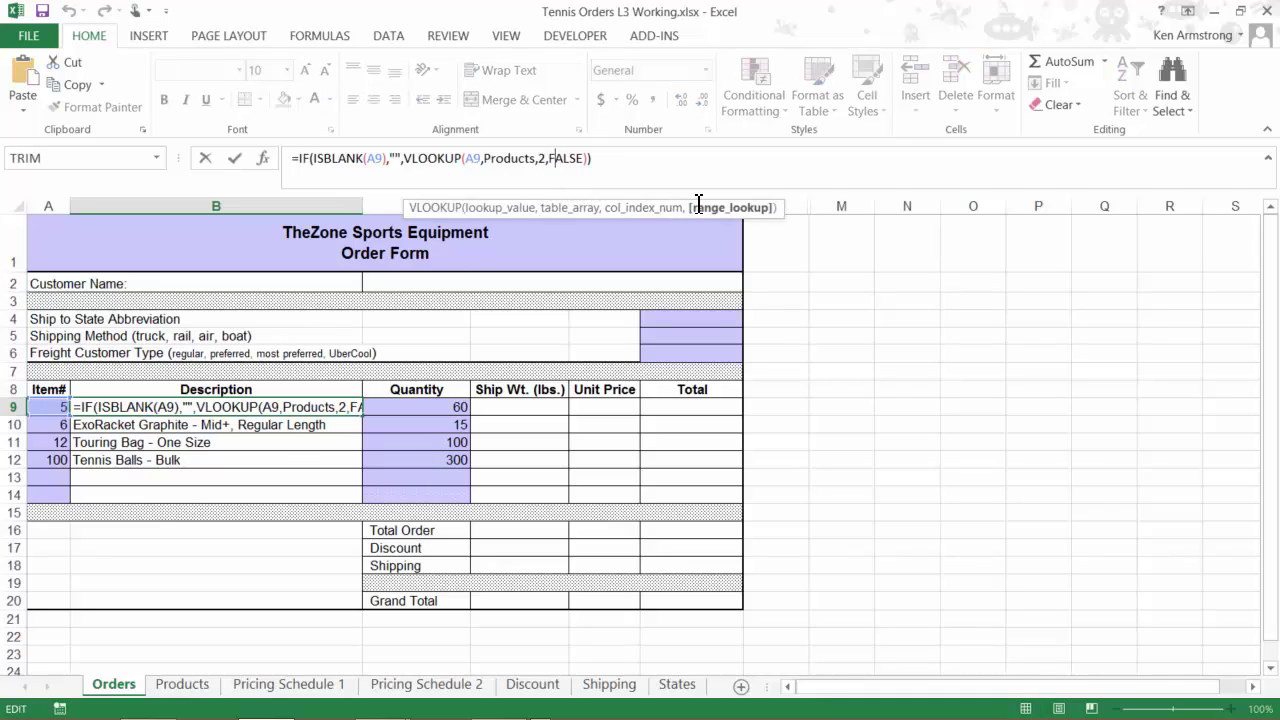
key("ctrl+Return")
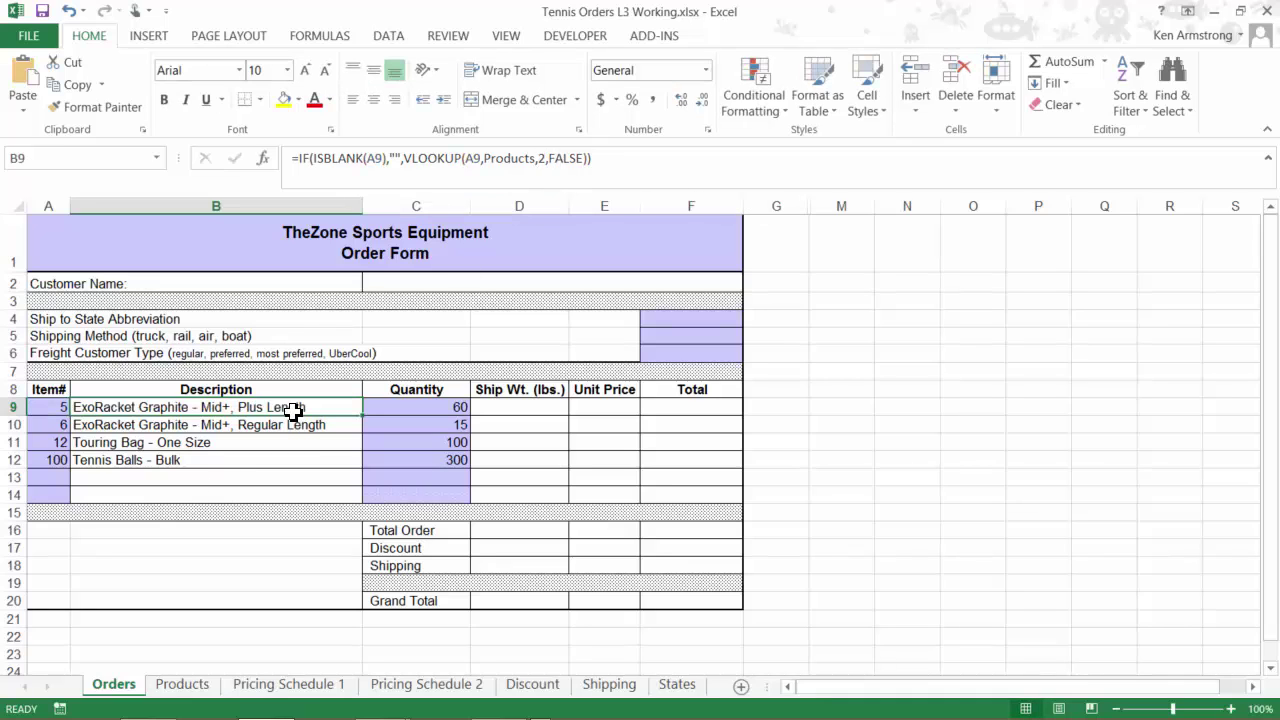
Step: Try copying the Description formula from B9 into D9 under Ship Wt., check its cell references, and undo the paste
key("ctrl+c")
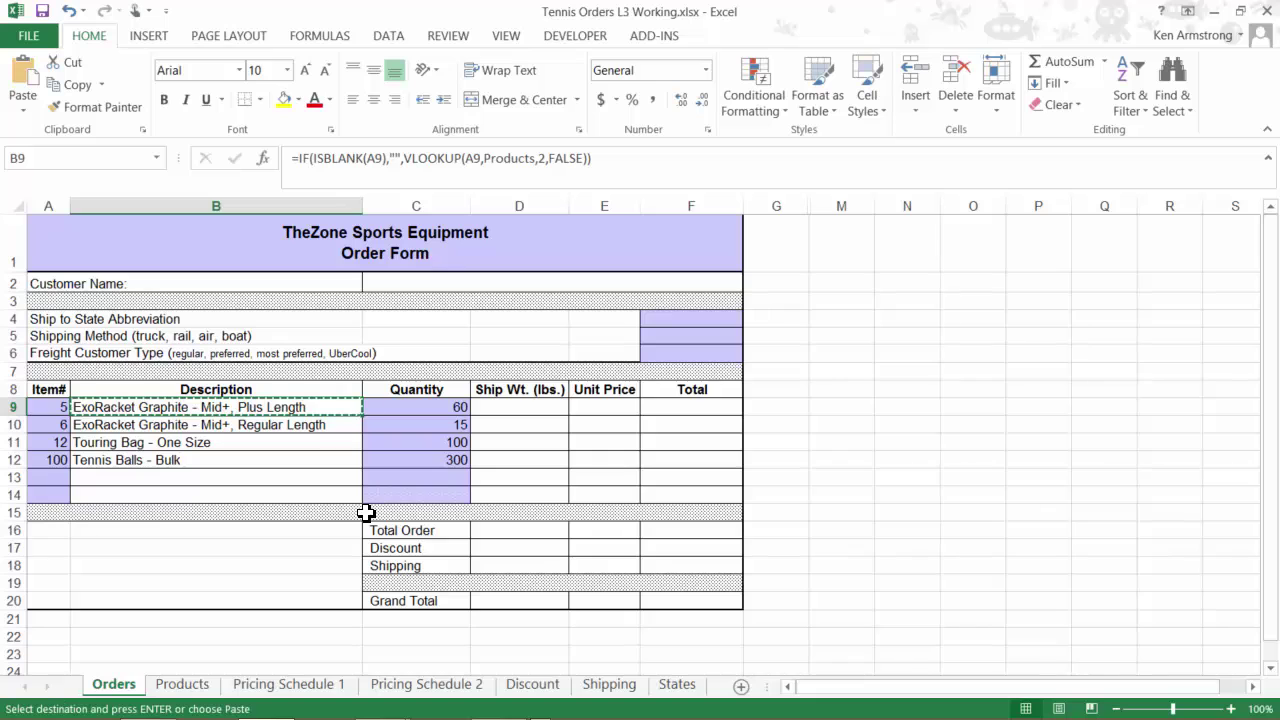
left_click(522, 411)
right_click(522, 411)
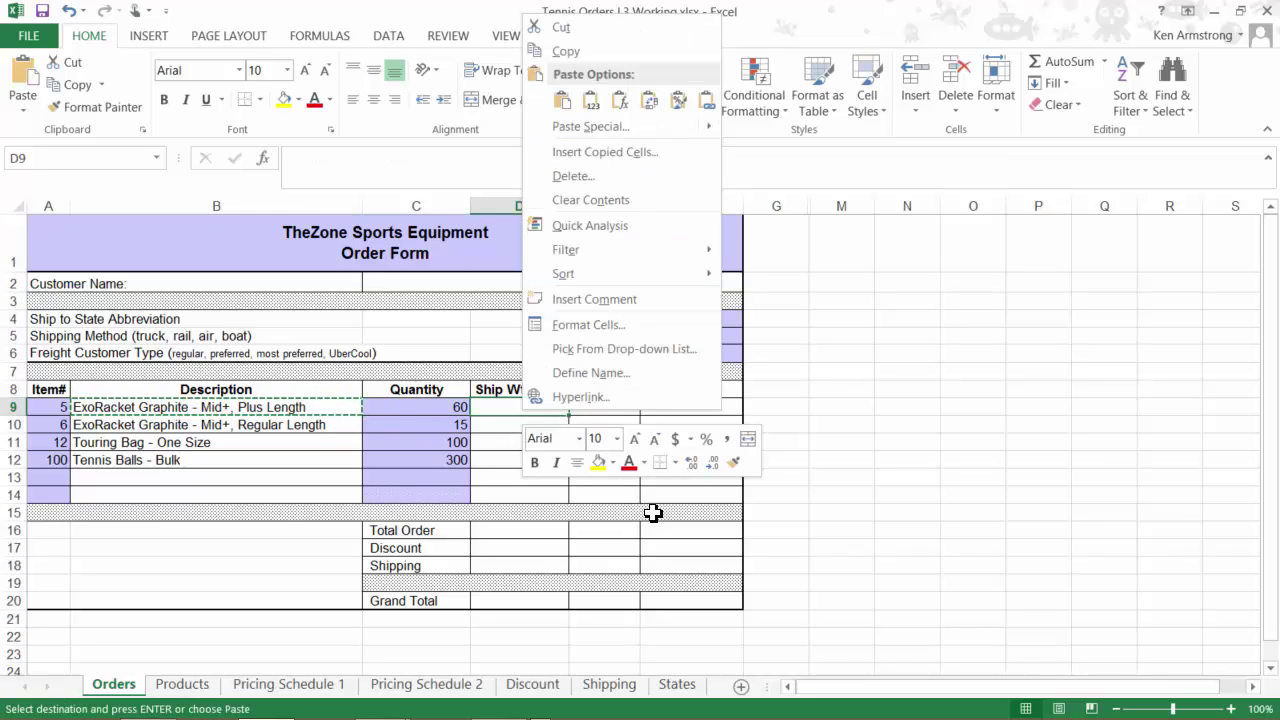
left_click(561, 101)
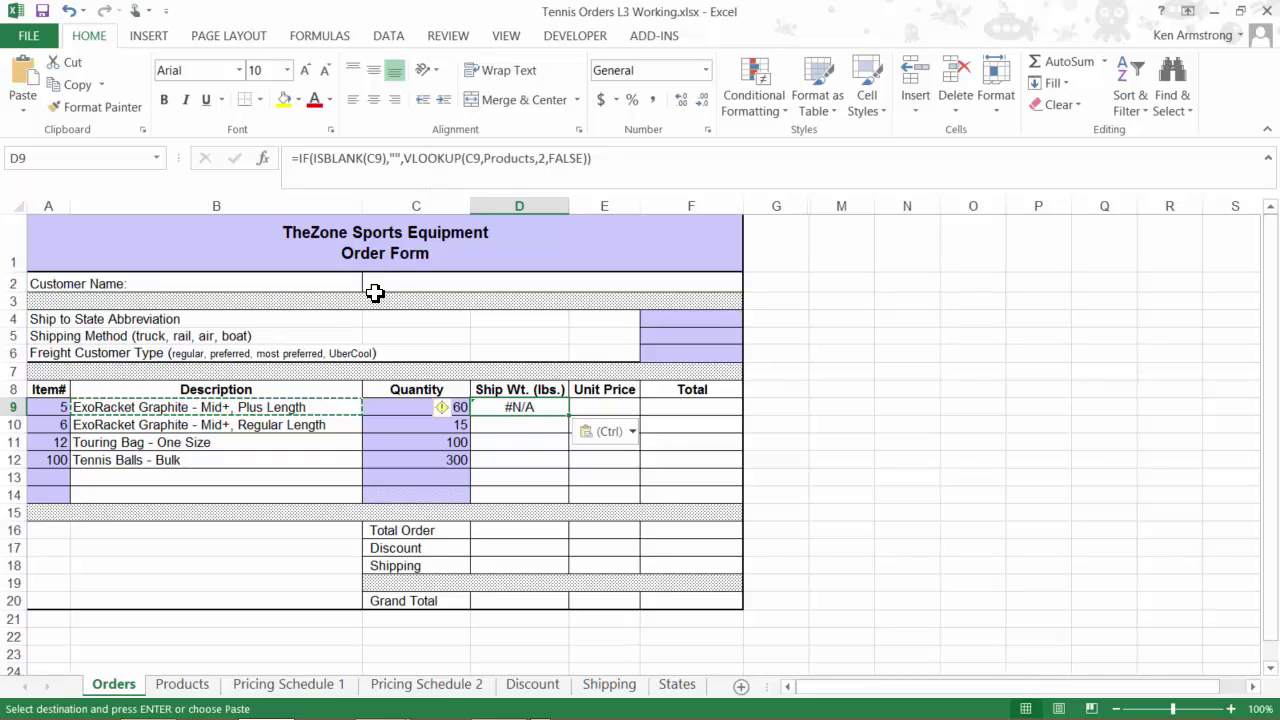
left_click(378, 162)
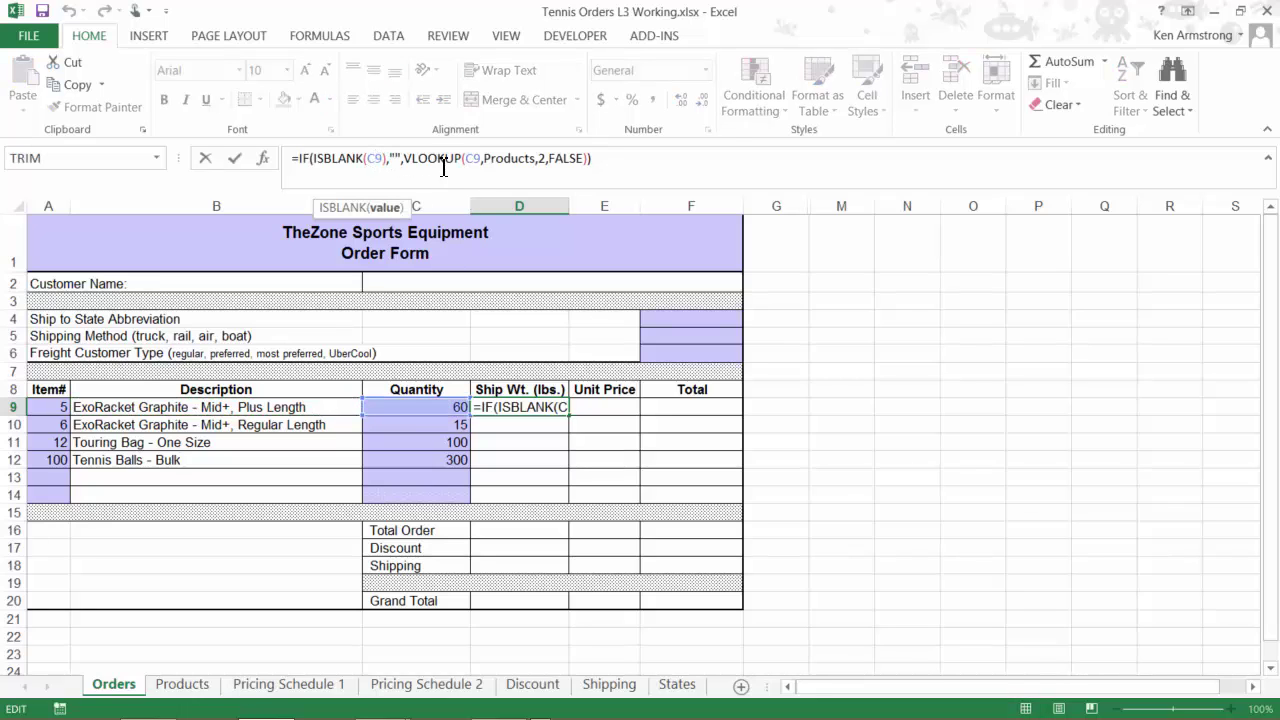
left_click(474, 160)
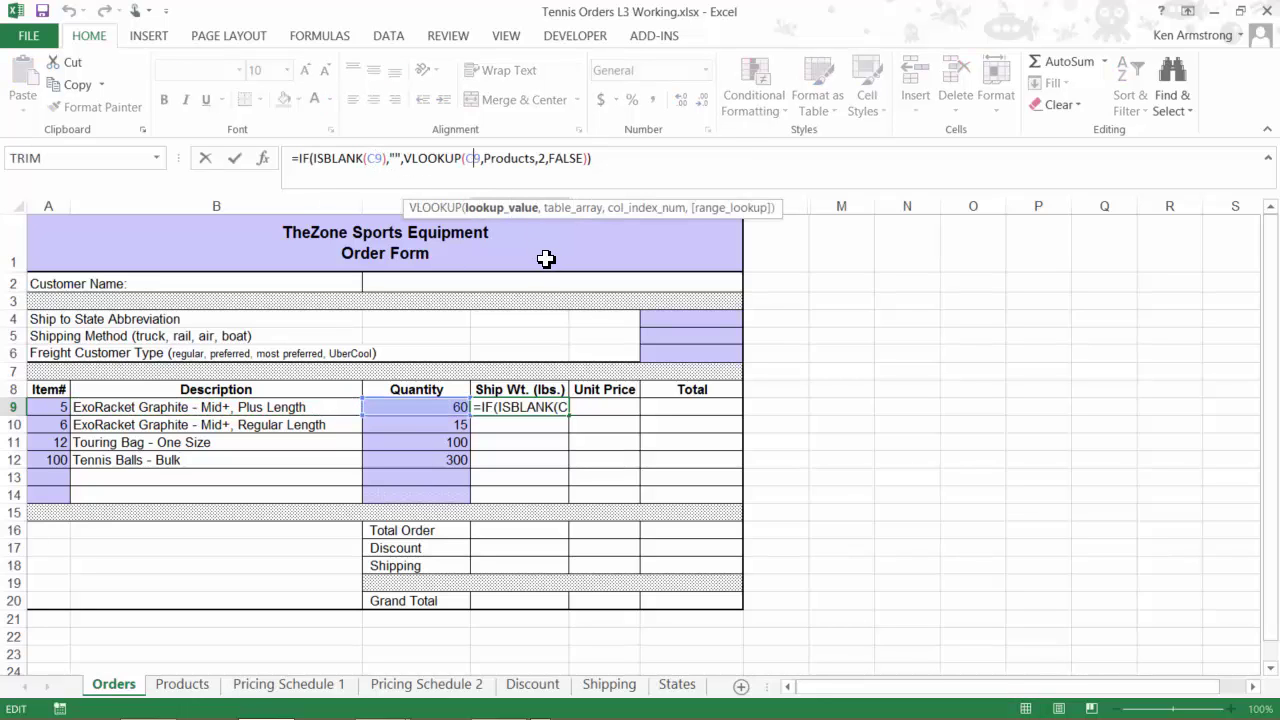
key("ctrl+Return")
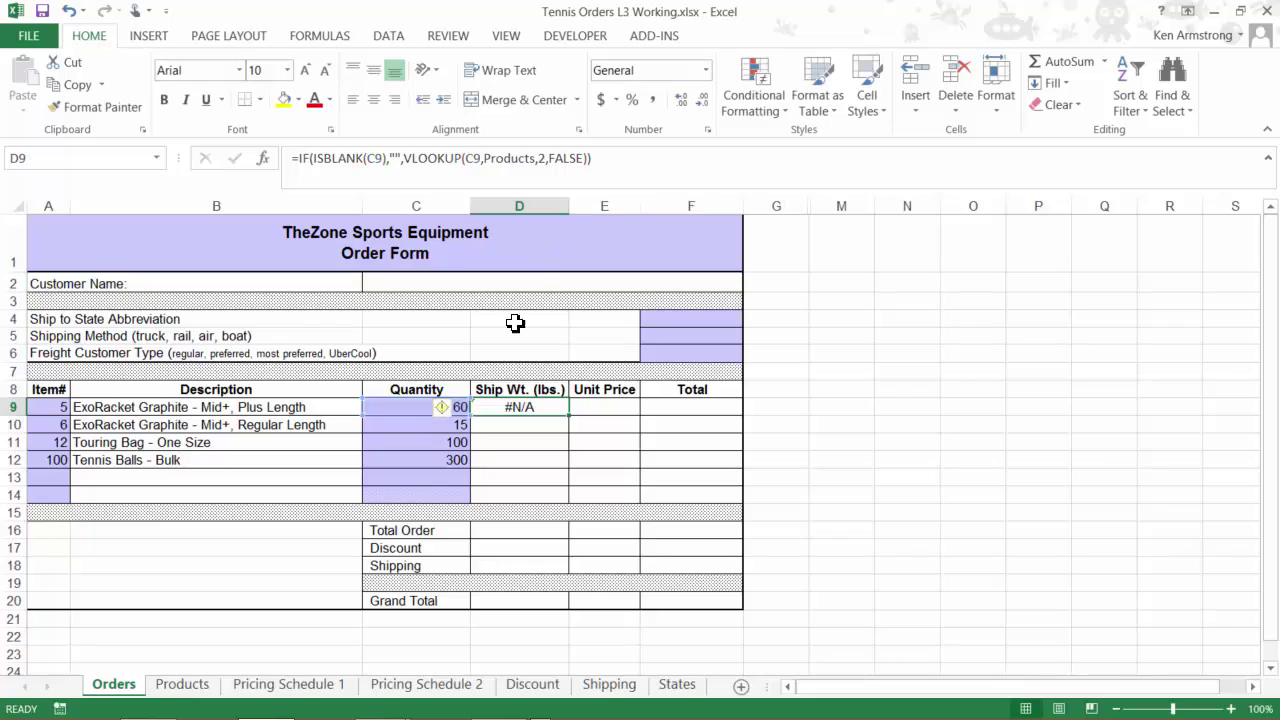
key("ctrl+z")
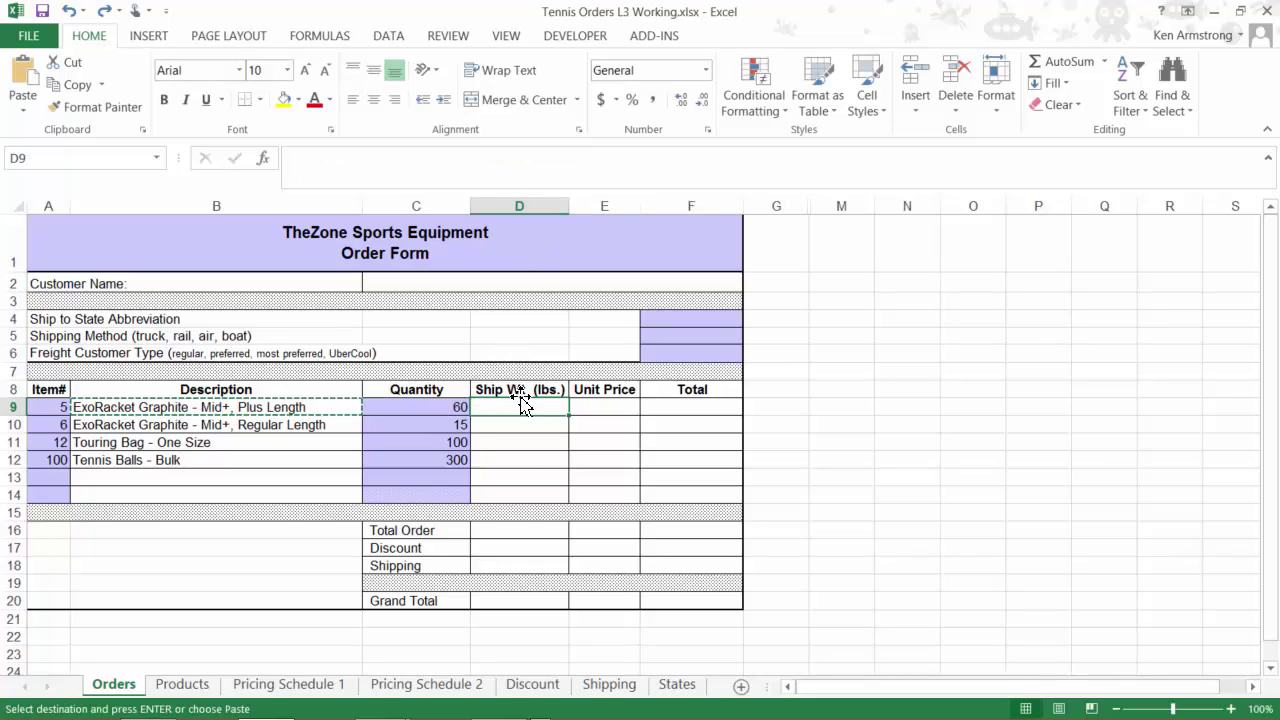
Step: Make column A absolute in both references of B9's formula, giving =IF(ISBLANK($A9),"",VLOOKUP($A9,Products,2,FALSE))
left_click(314, 406)
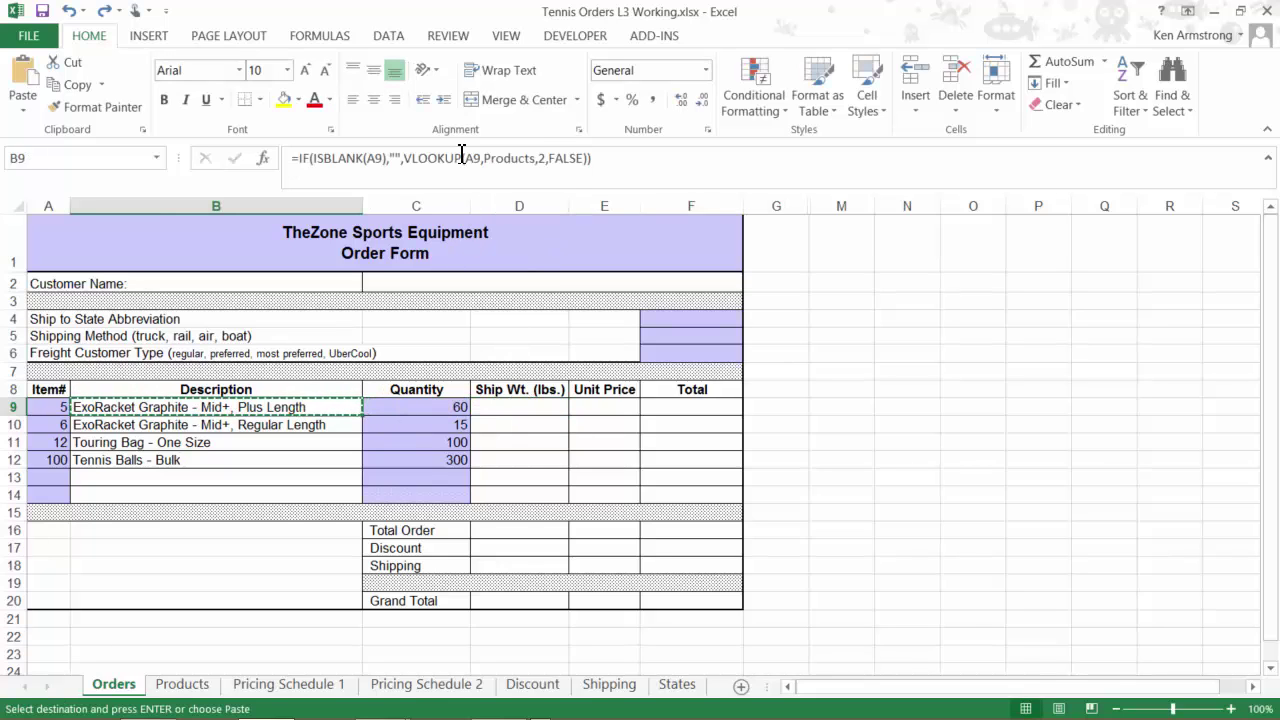
left_click(370, 160)
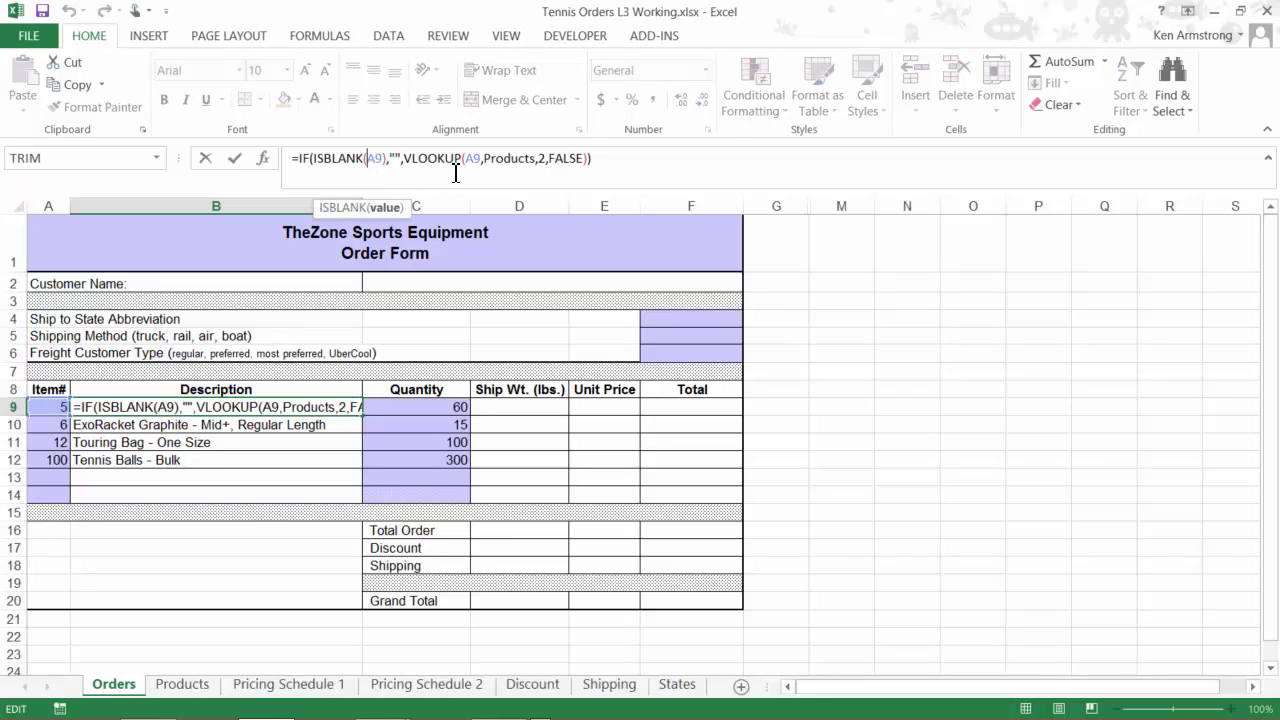
type("$")
key("Right")
key("Right")
key("Right")
key("Right")
key("Right")
key("Right")
key("Right")
key("Right")
key("Right")
key("Right")
key("Right")
key("Right")
key("Right")
key("Right")
key("Right")
key("Right")
key("Right")
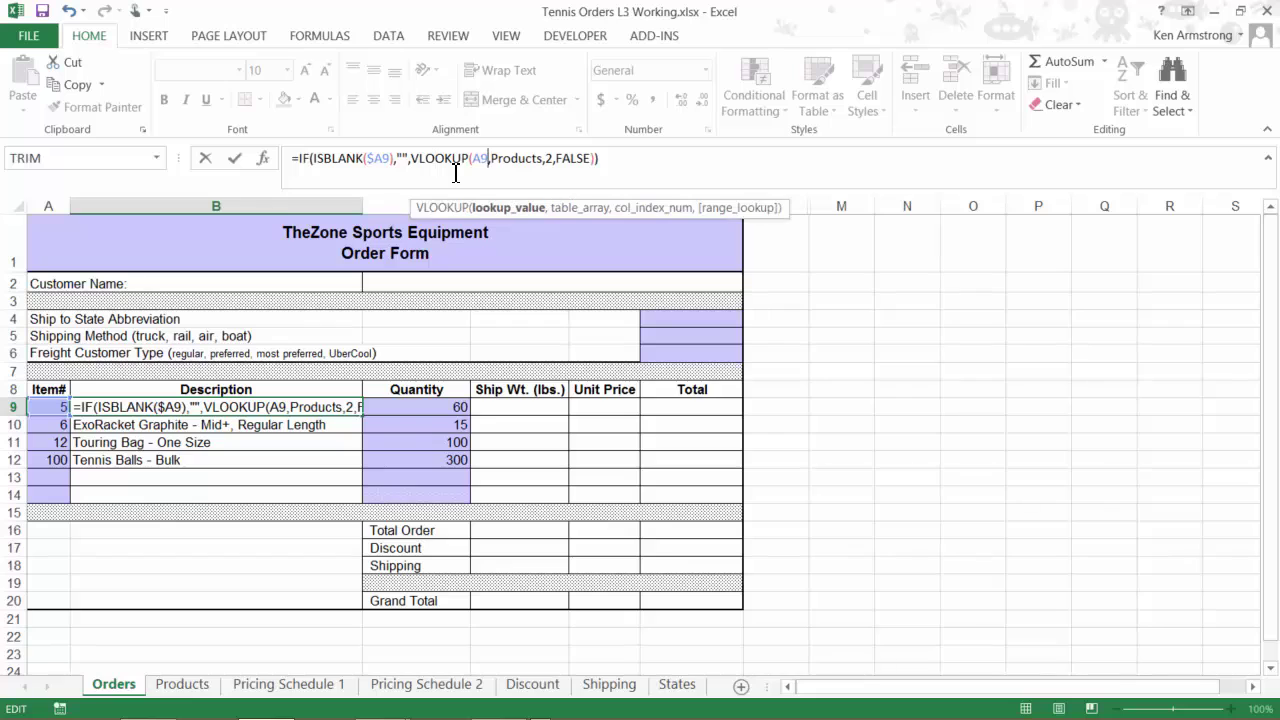
type("$")
key("Return")
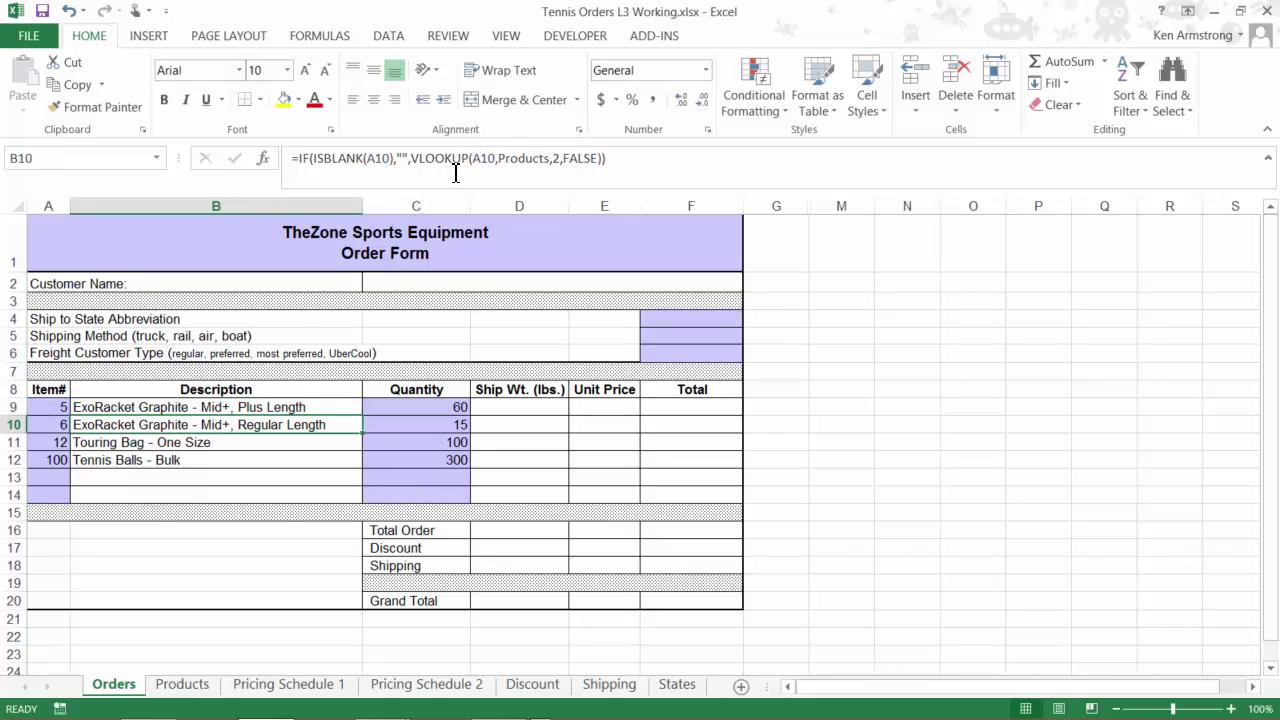
Step: Copy the Description formula from B9 into the first Ship Wt. cell, D9
key("Up")
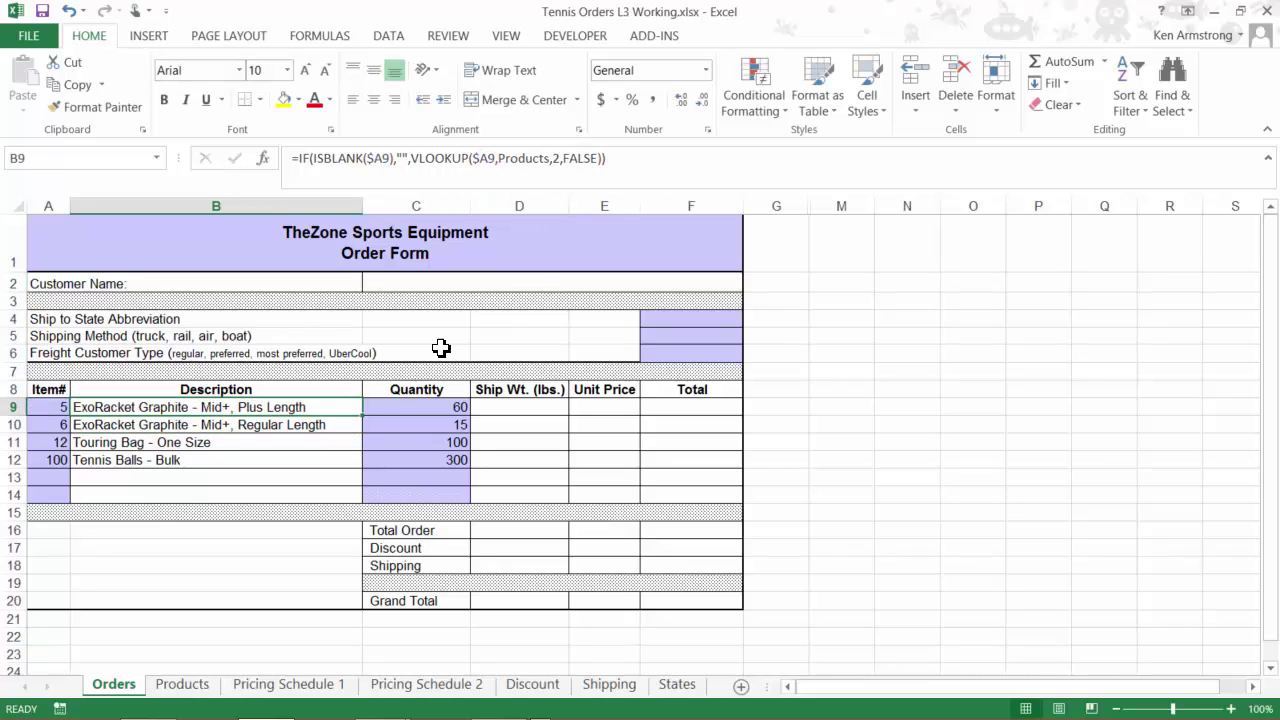
right_click(328, 410)
left_click(460, 45)
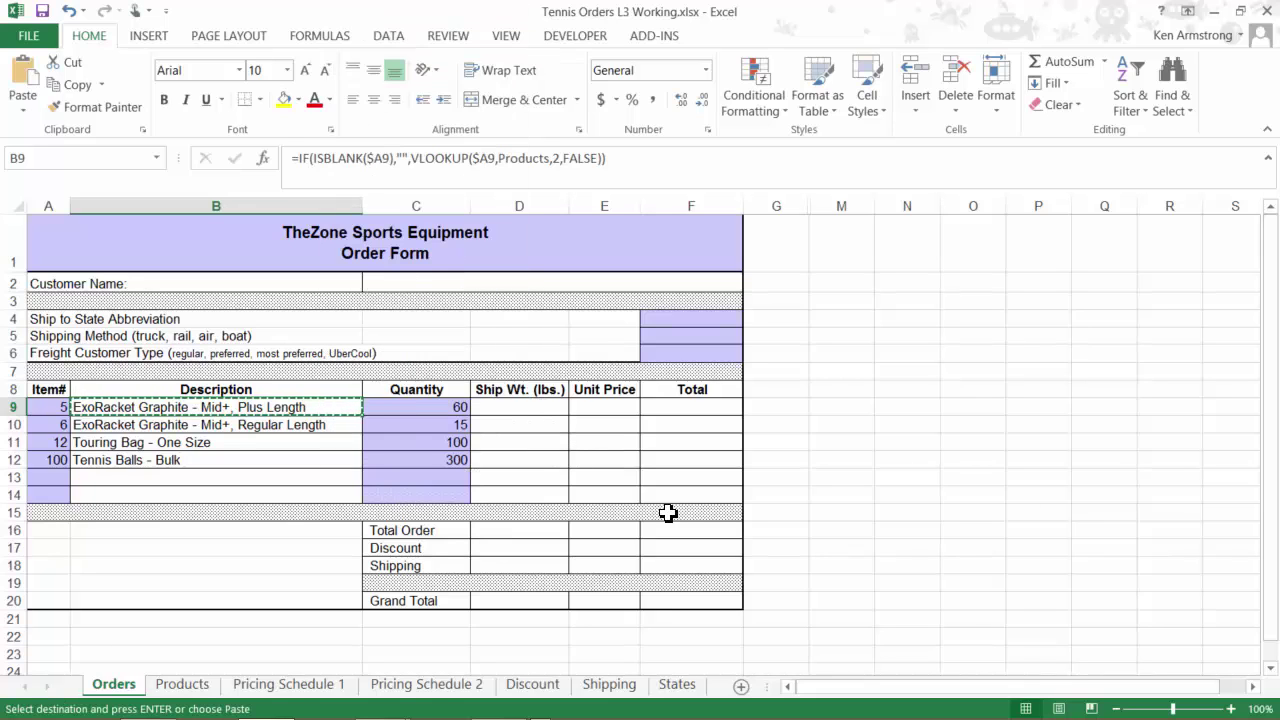
left_click(537, 405)
key("ctrl+v")
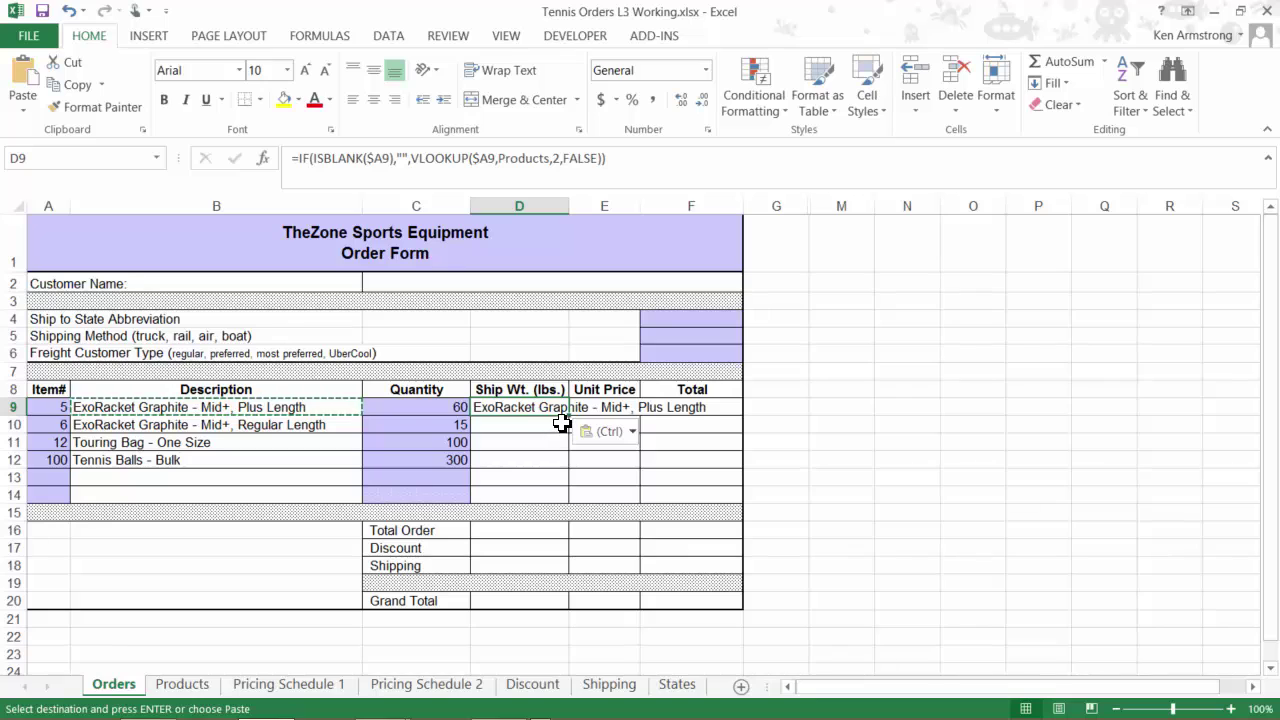
key("Escape")
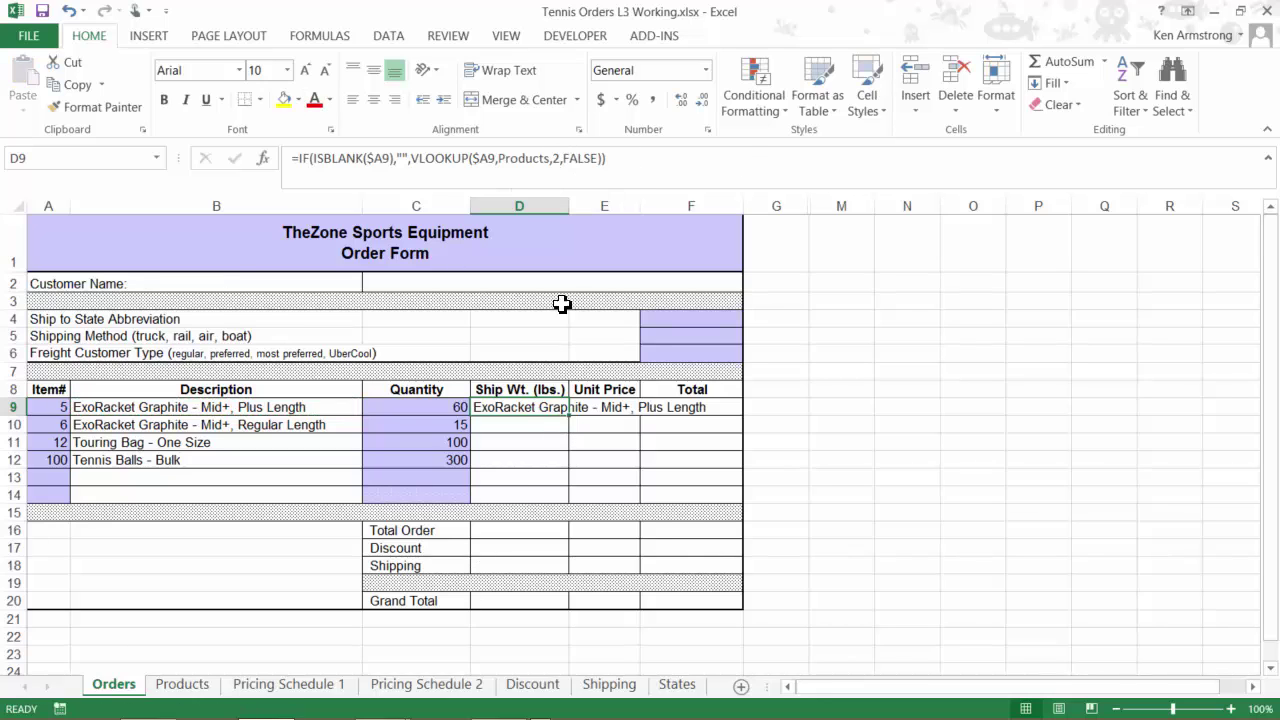
Step: Change the VLOOKUP column index in D9's formula to 4
left_click(564, 158)
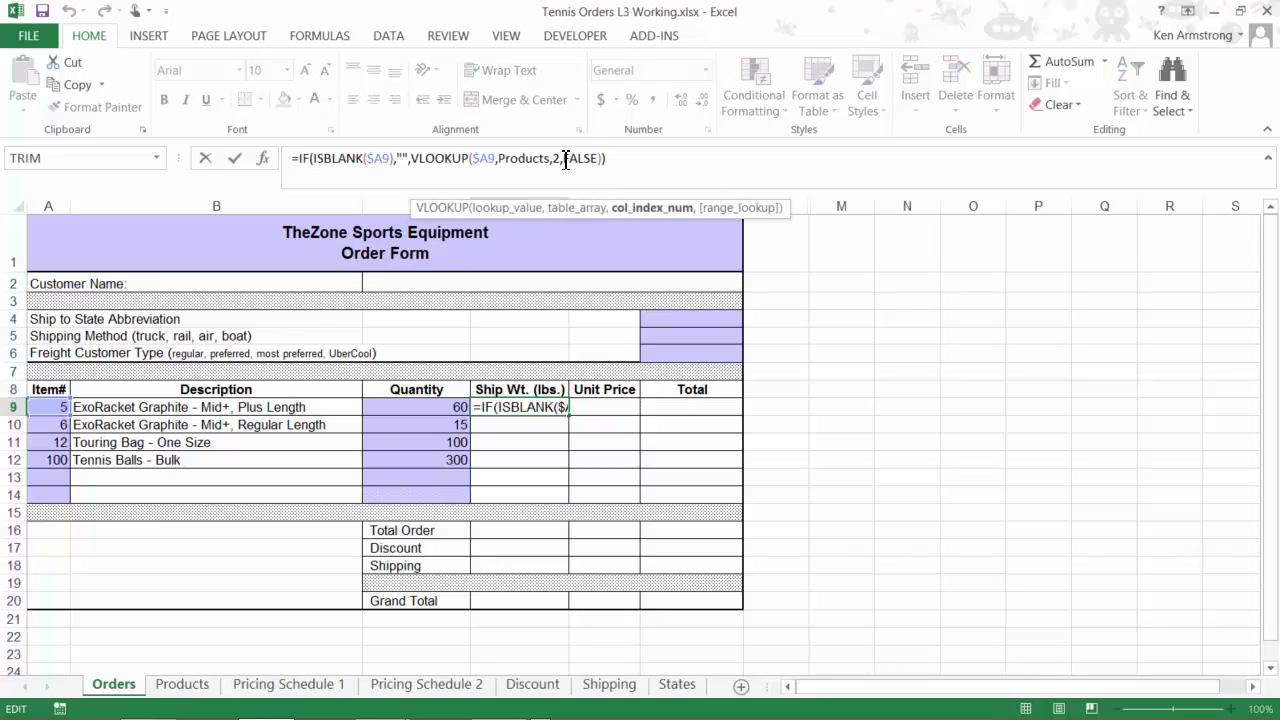
key("Left")
key("BackSpace")
type("4")
key("Return")
Step: Fill the Ship Wt. formula from D9 down through D14
key("Up")
key("shift+Down")
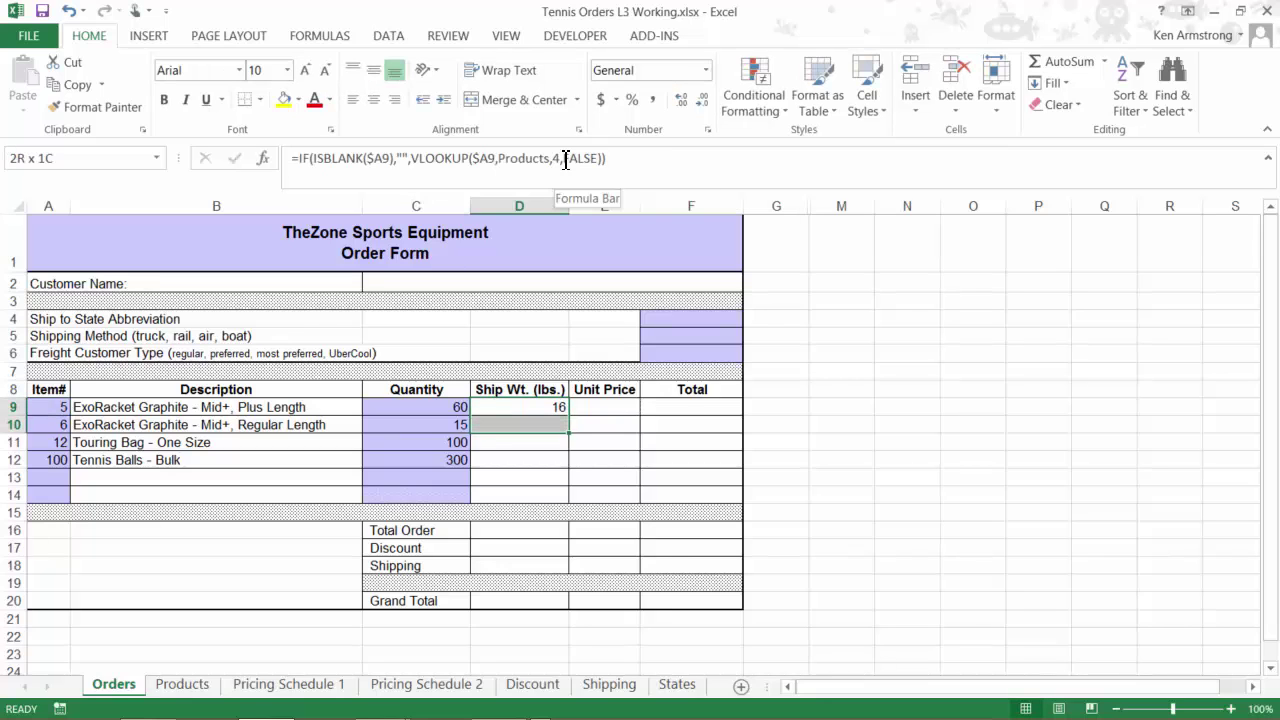
key("shift+Down")
key("shift+Down")
key("shift+Down")
key("shift+Down")
key("ctrl+d")
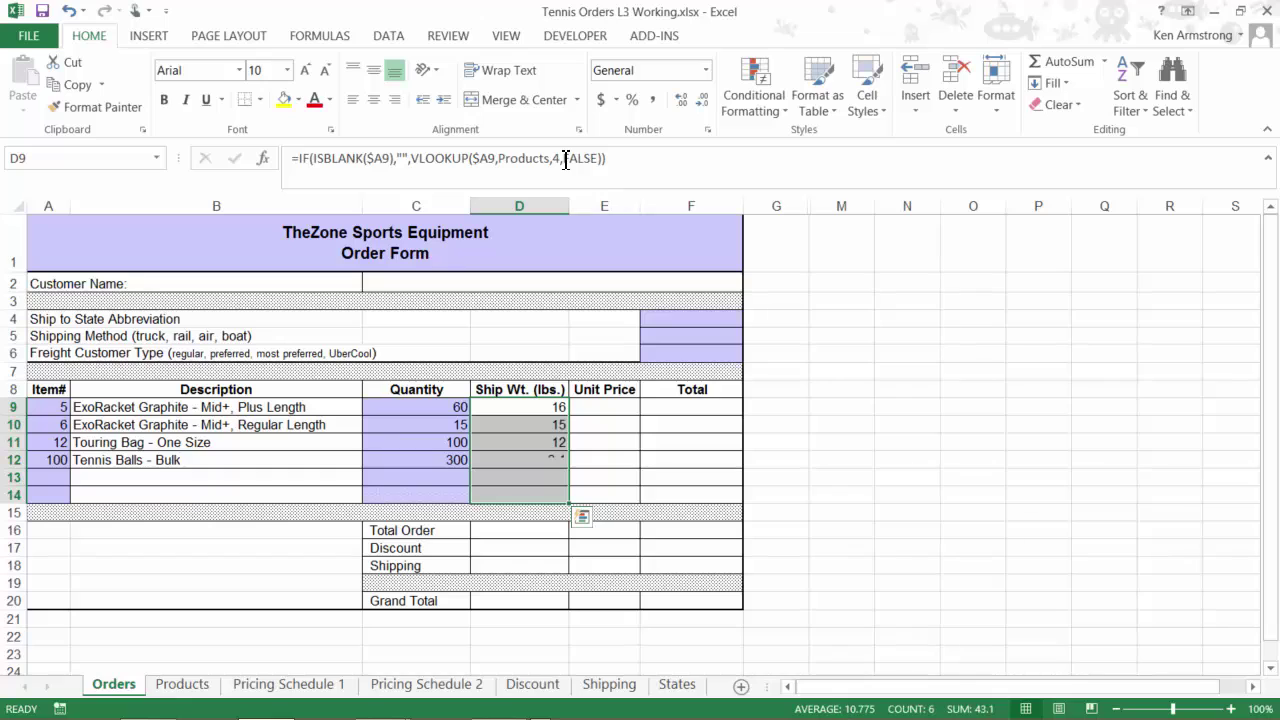
Step: Review the column index argument of the VLOOKUP in D9's formula
left_click(521, 405)
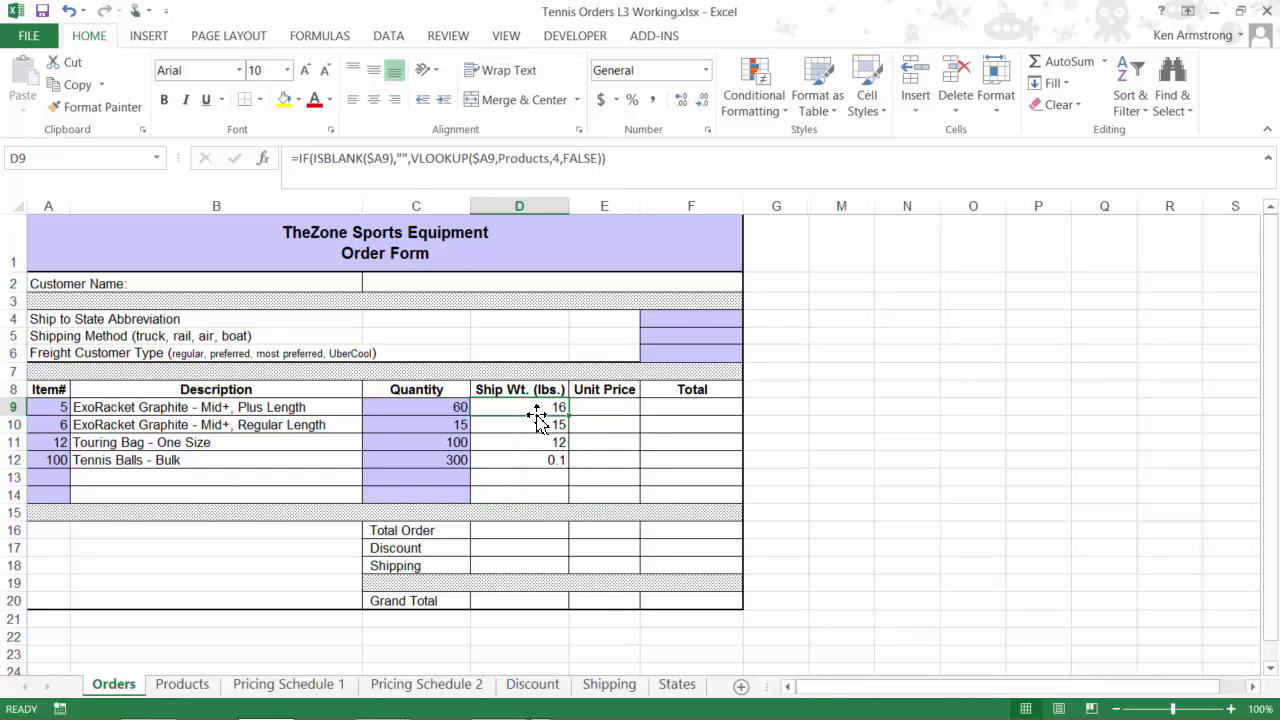
left_click(559, 158)
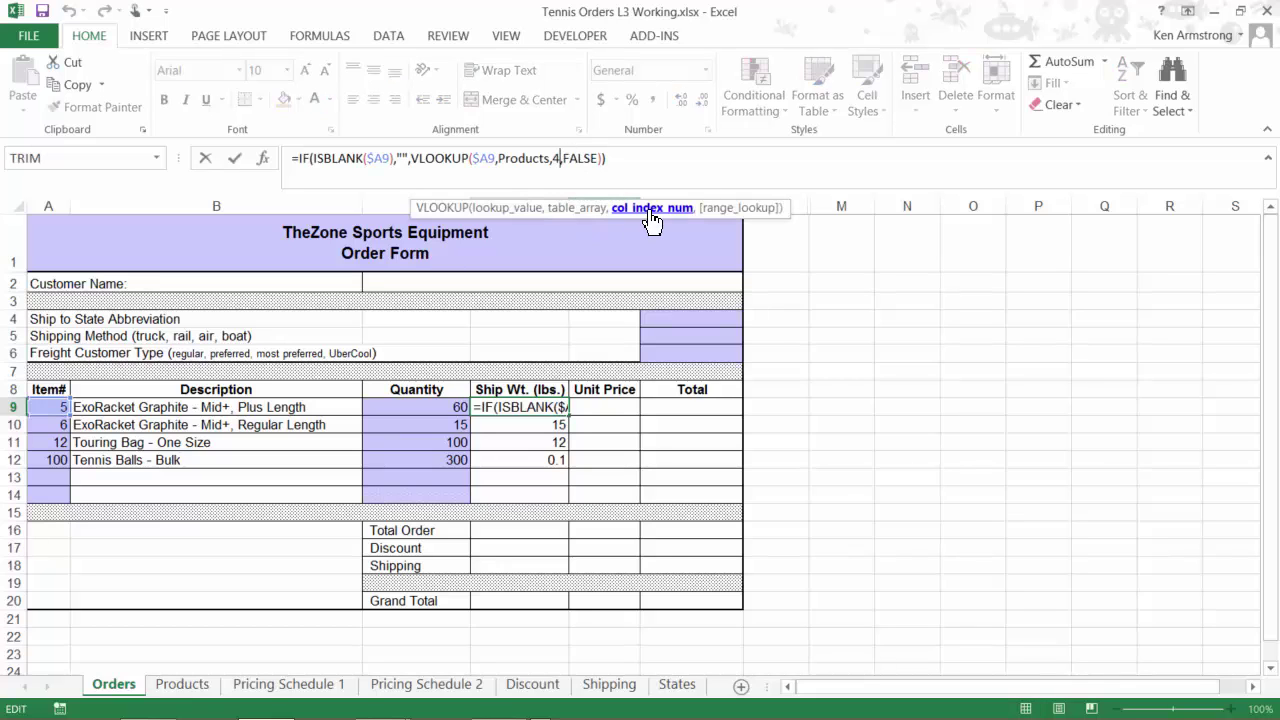
key("Return")
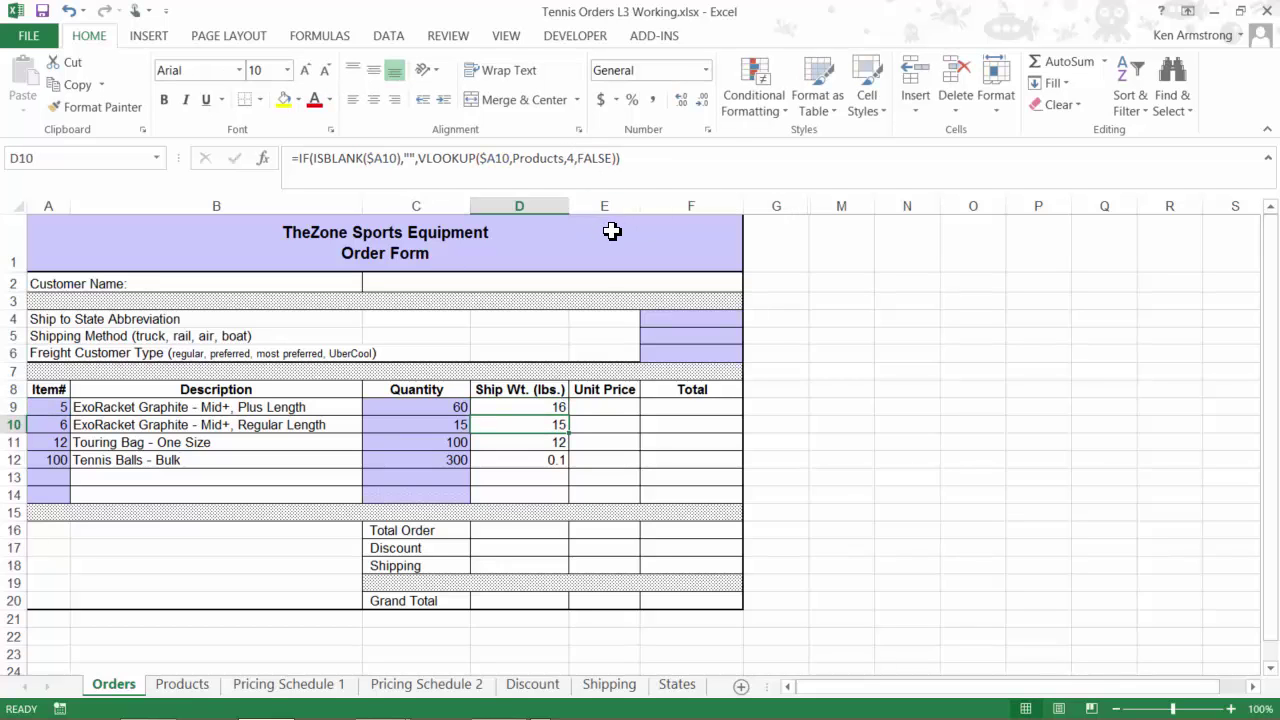
Step: Multiply the lookup in D9 by the quantity, making the formula =IF(ISBLANK($A9),"",C9*VLOOKUP($A9,Products,4,FALSE))
left_click(553, 405)
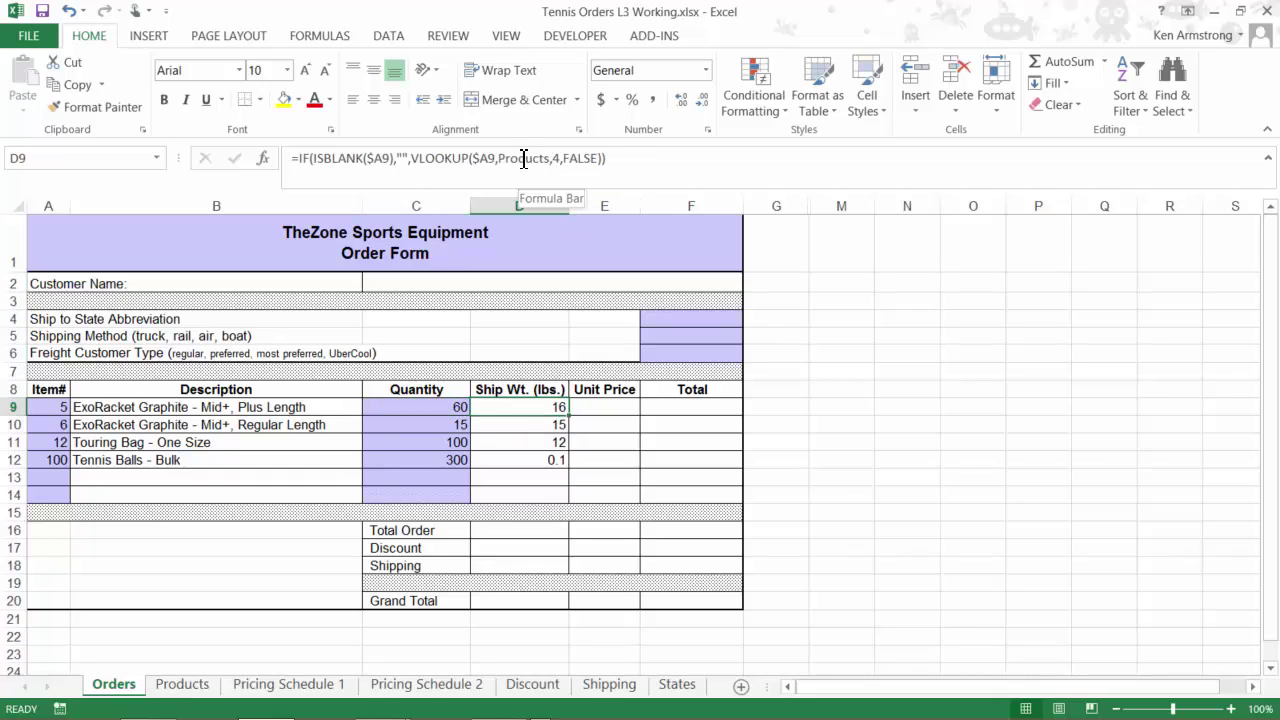
left_click(412, 158)
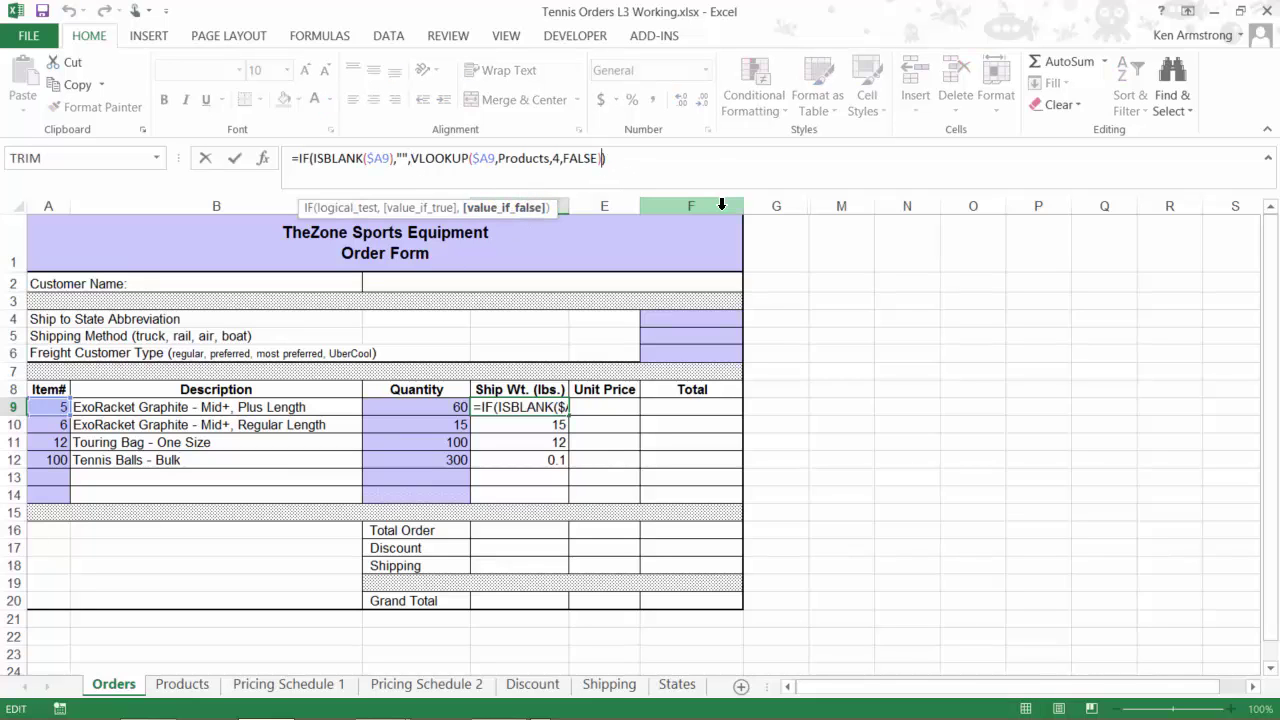
left_click(717, 154)
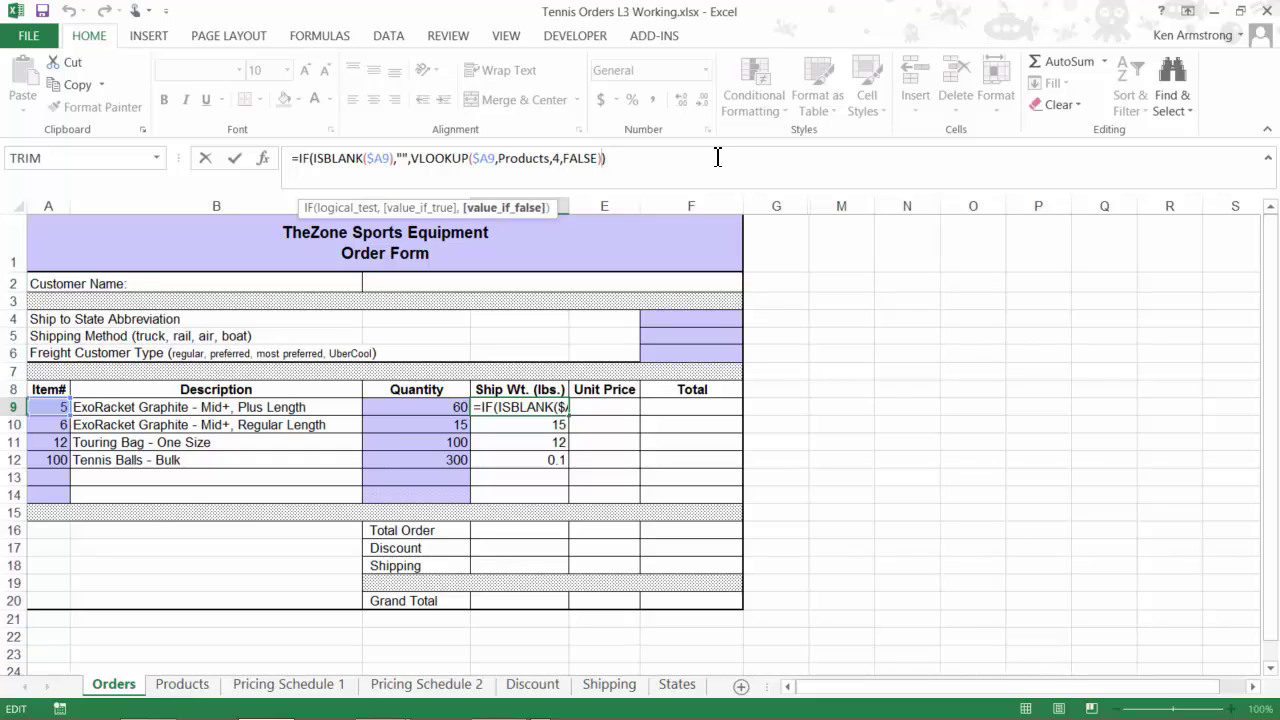
left_click(483, 208)
left_click(483, 208)
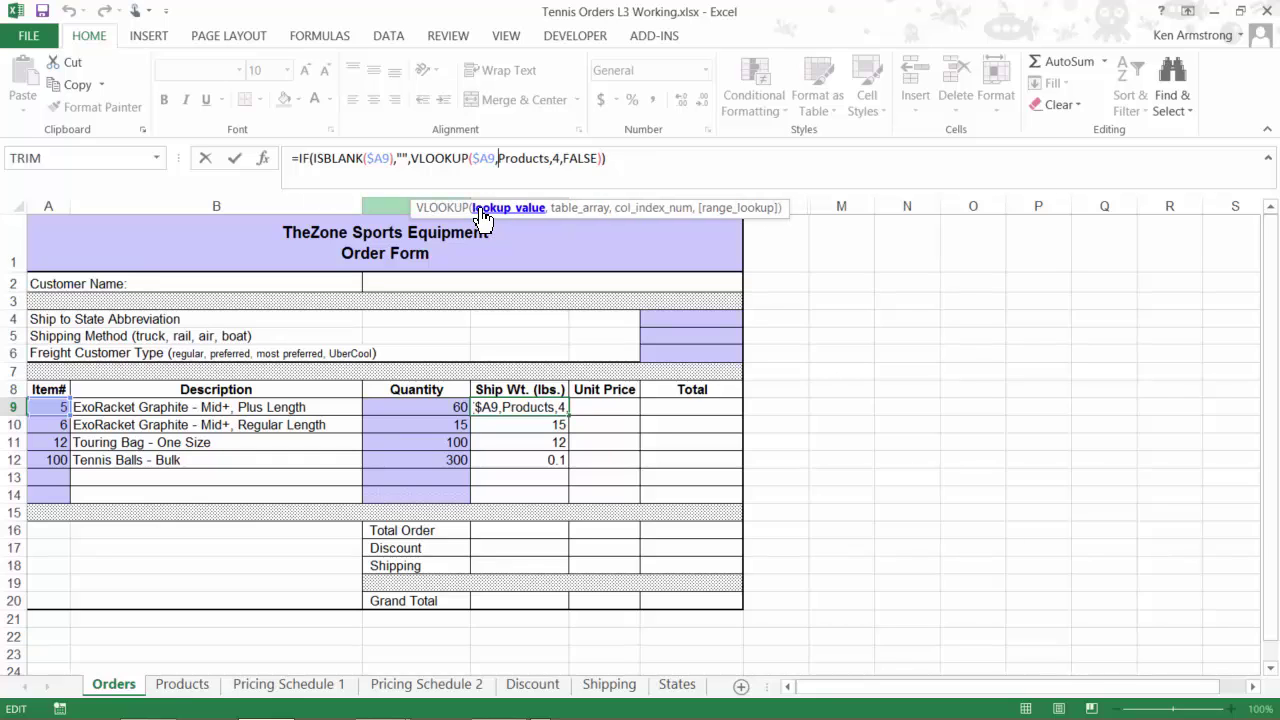
key("Left")
key("Left")
key("Left")
key("Left")
key("Left")
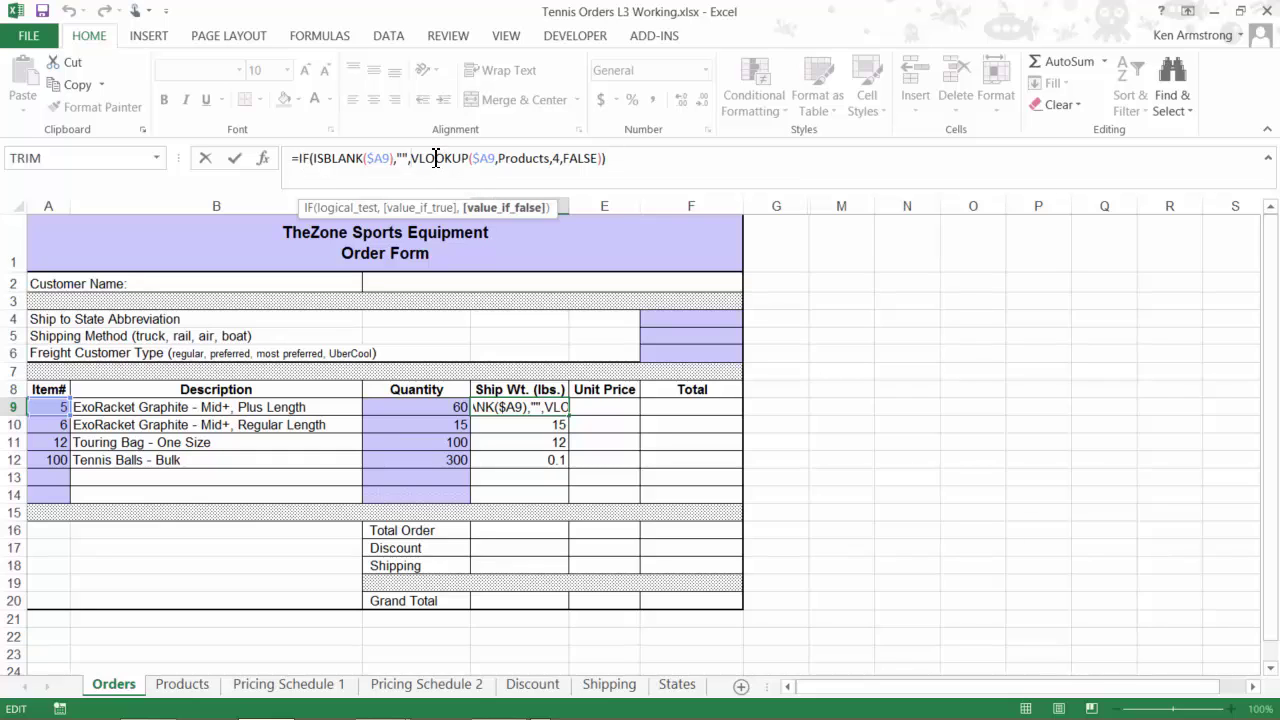
left_click(428, 406)
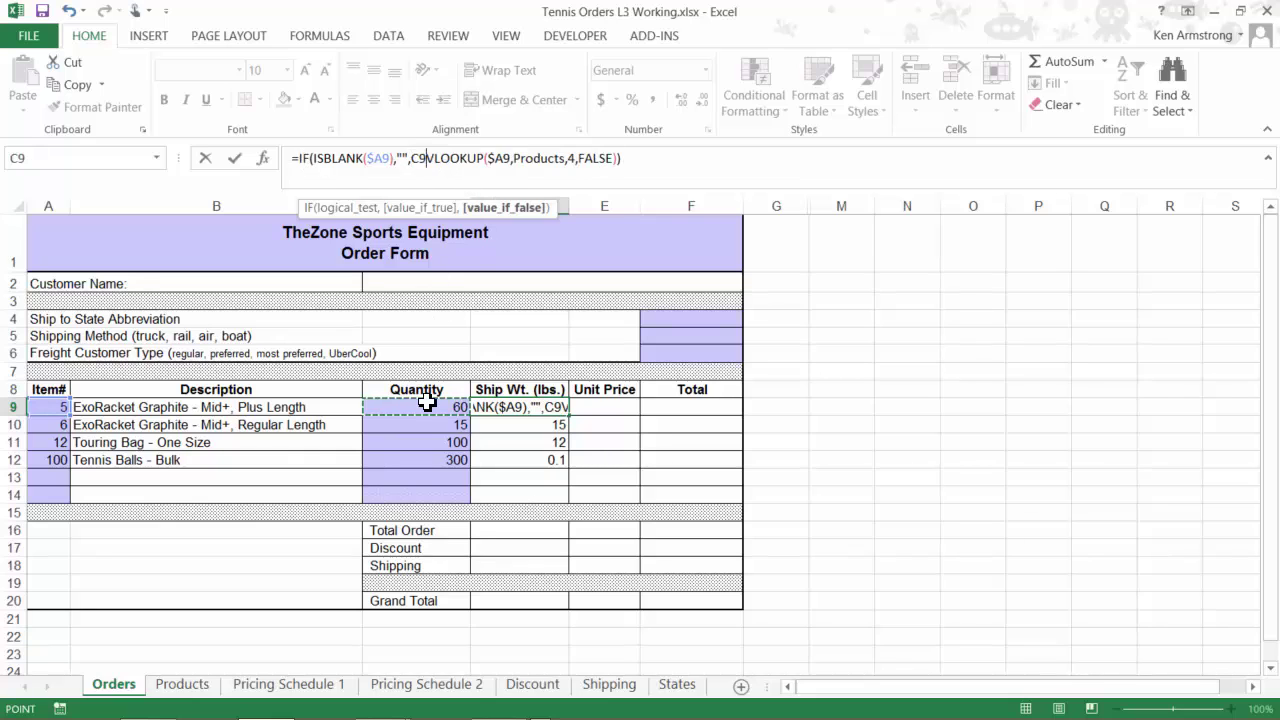
type("*")
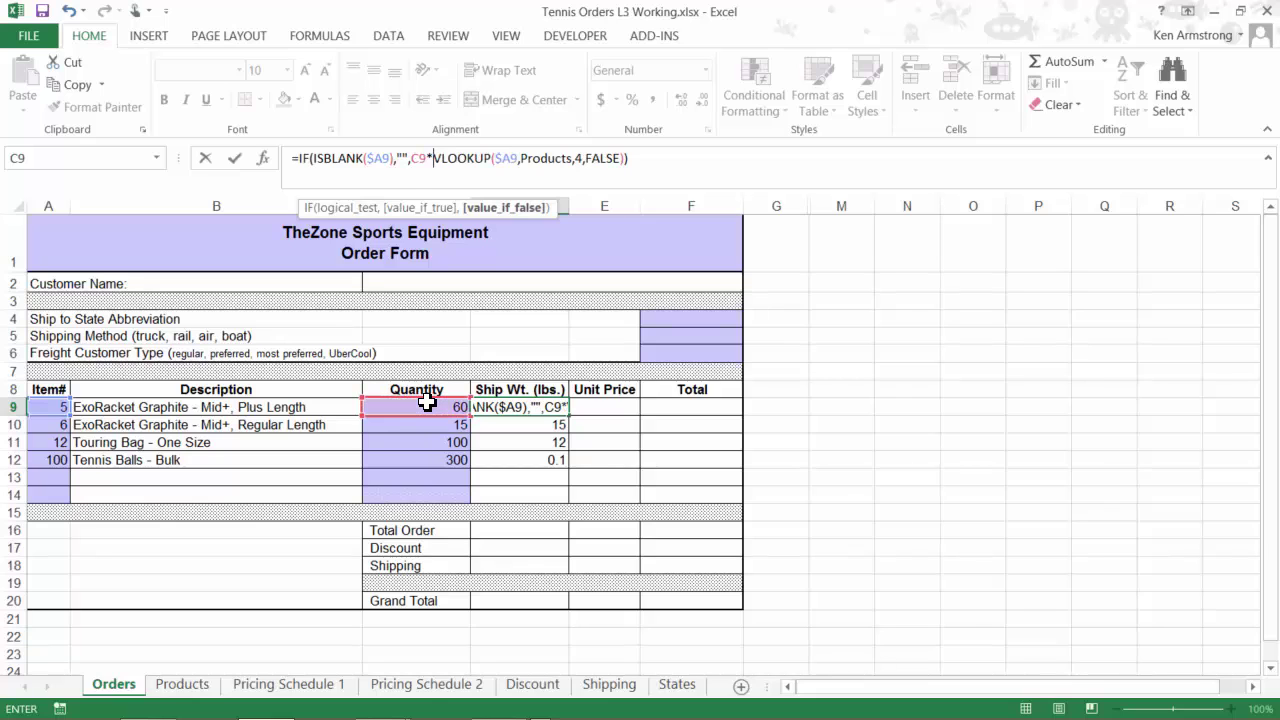
key("Return")
Step: Fill the quantity-multiplied Ship Wt. formula from D9 down through D14
key("Up")
key("shift+Down")
key("shift+Down")
key("shift+Down")
key("shift+Down")
key("shift+Down")
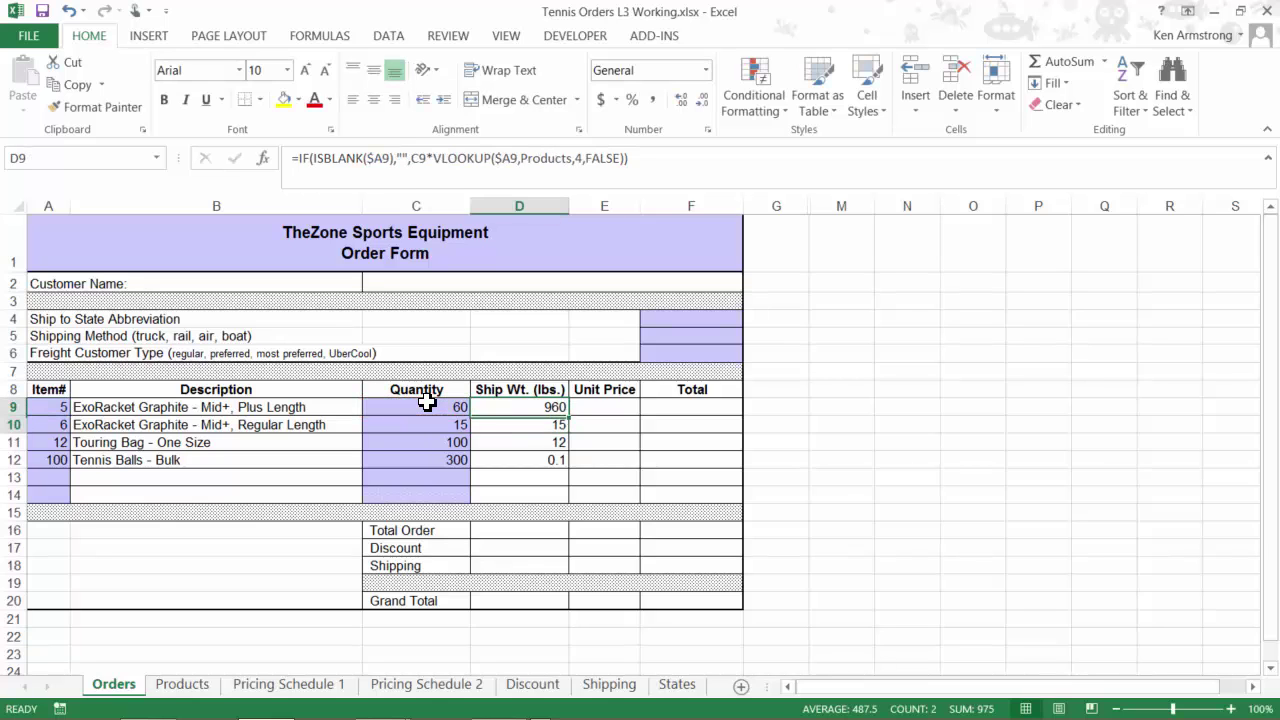
key("ctrl+d")
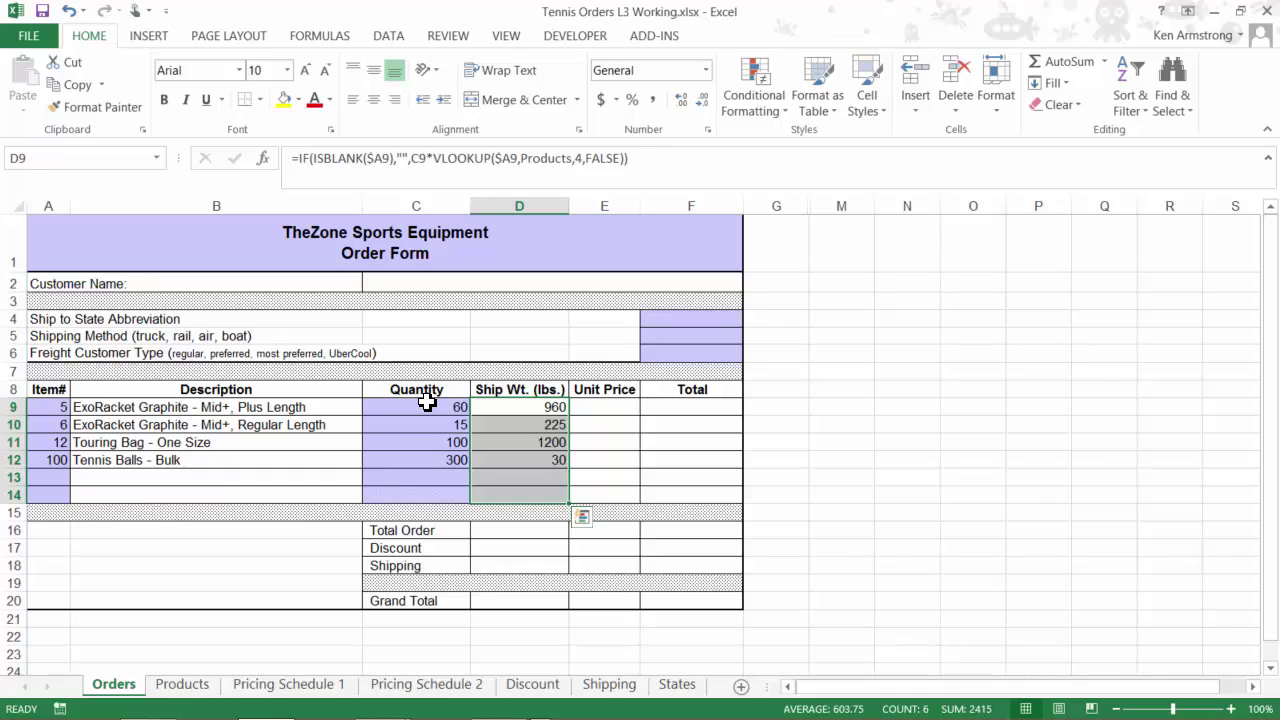
key("shift+Up")
key("shift+Up")
key("shift+Up")
key("shift+Up")
key("shift+Up")
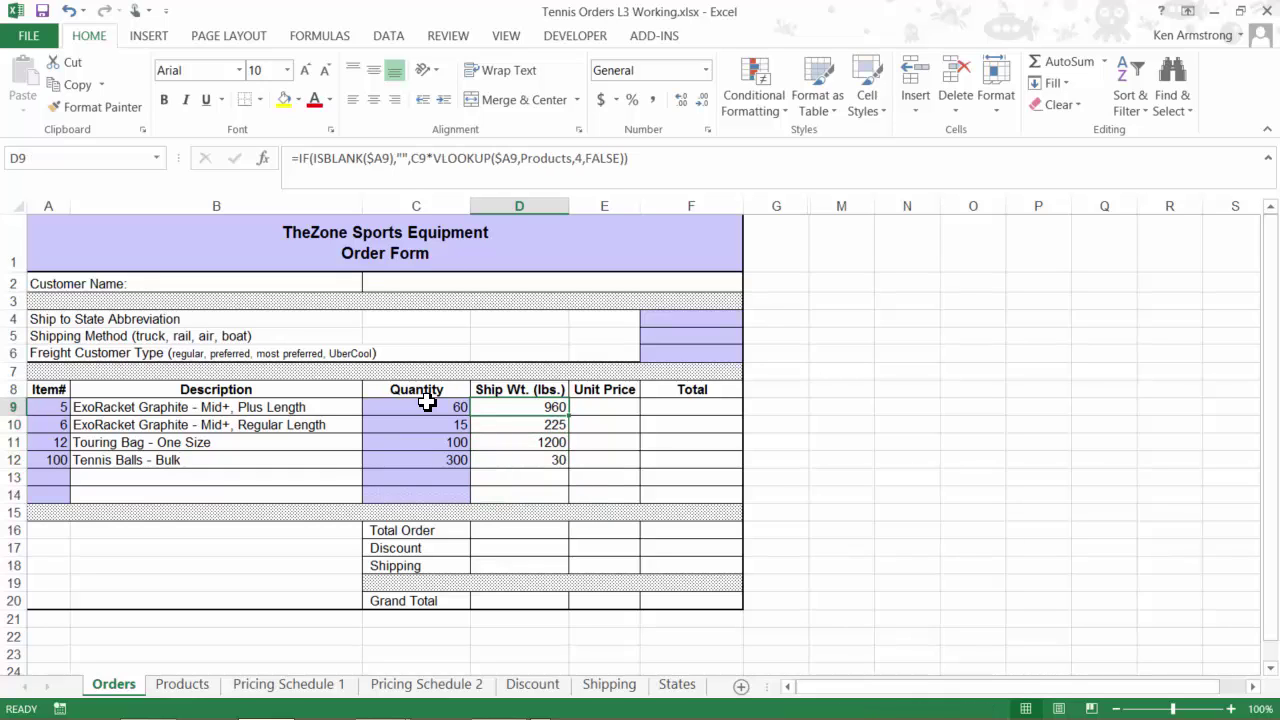
Step: Examine both pricing schedules and the Price Schedule column on the Products sheet to see how each item's Unit Price is determined
left_click(612, 407)
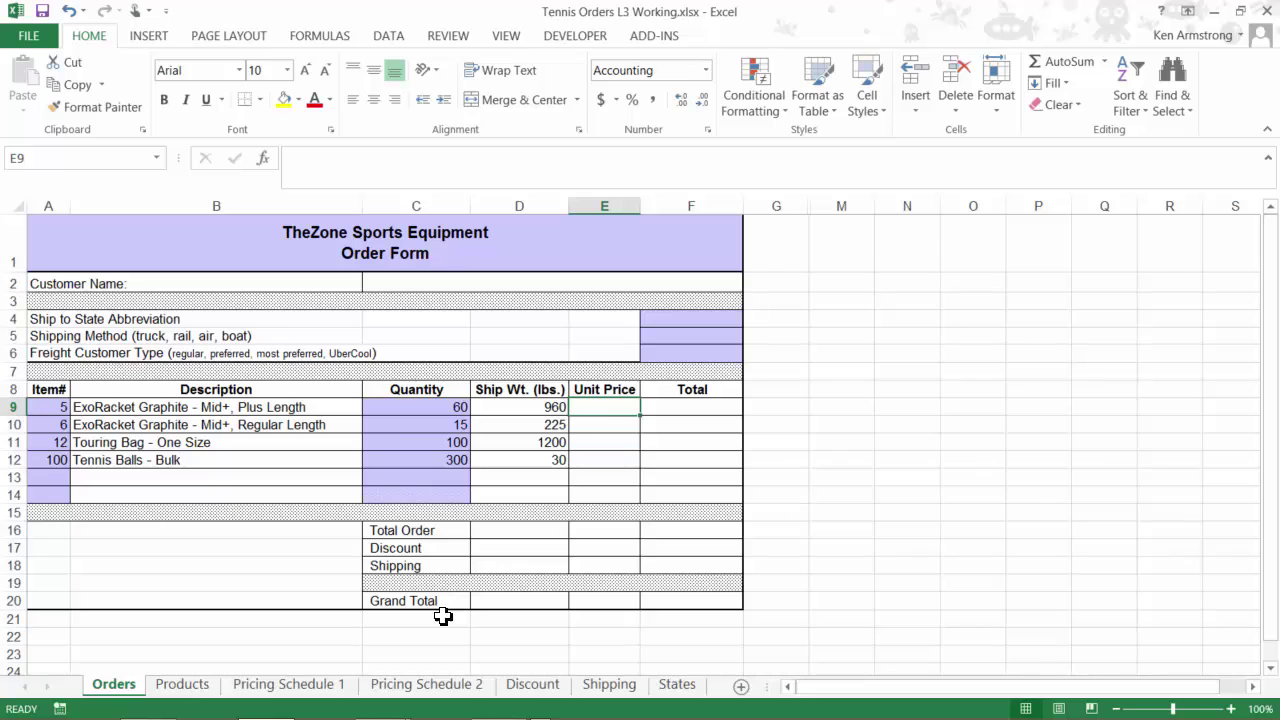
left_click(302, 684)
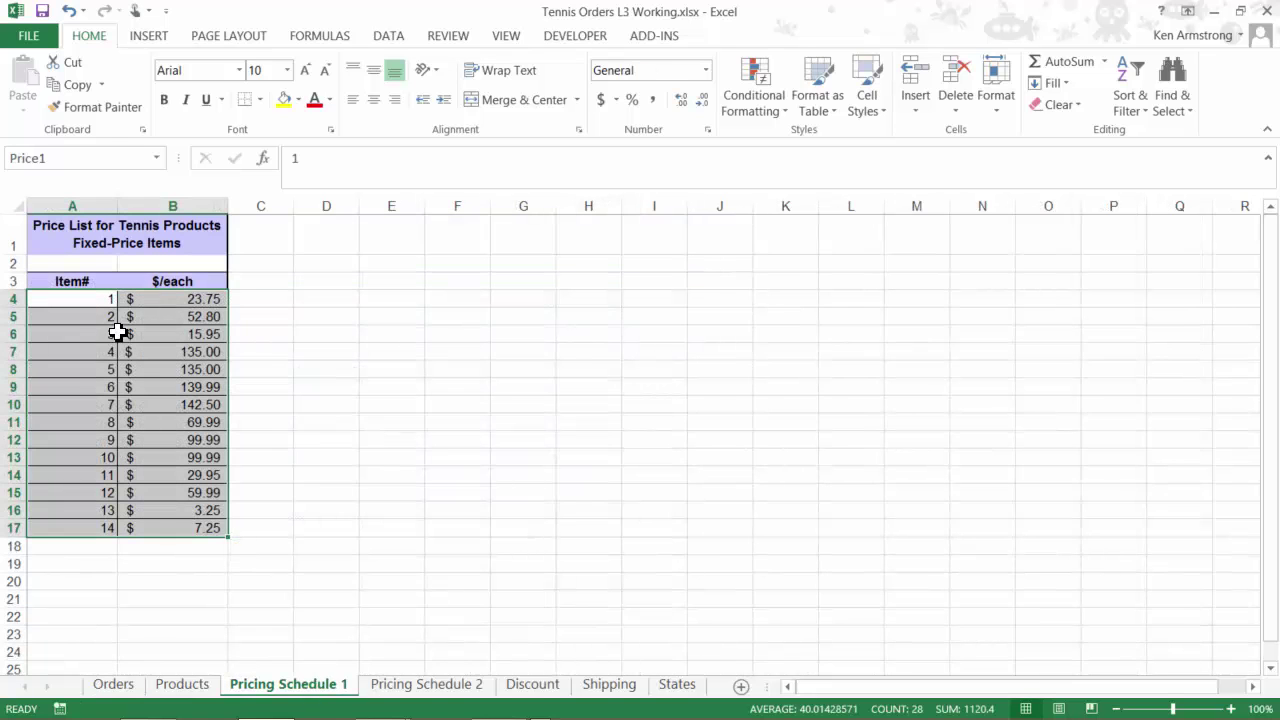
left_click_drag(100, 300, 149, 526)
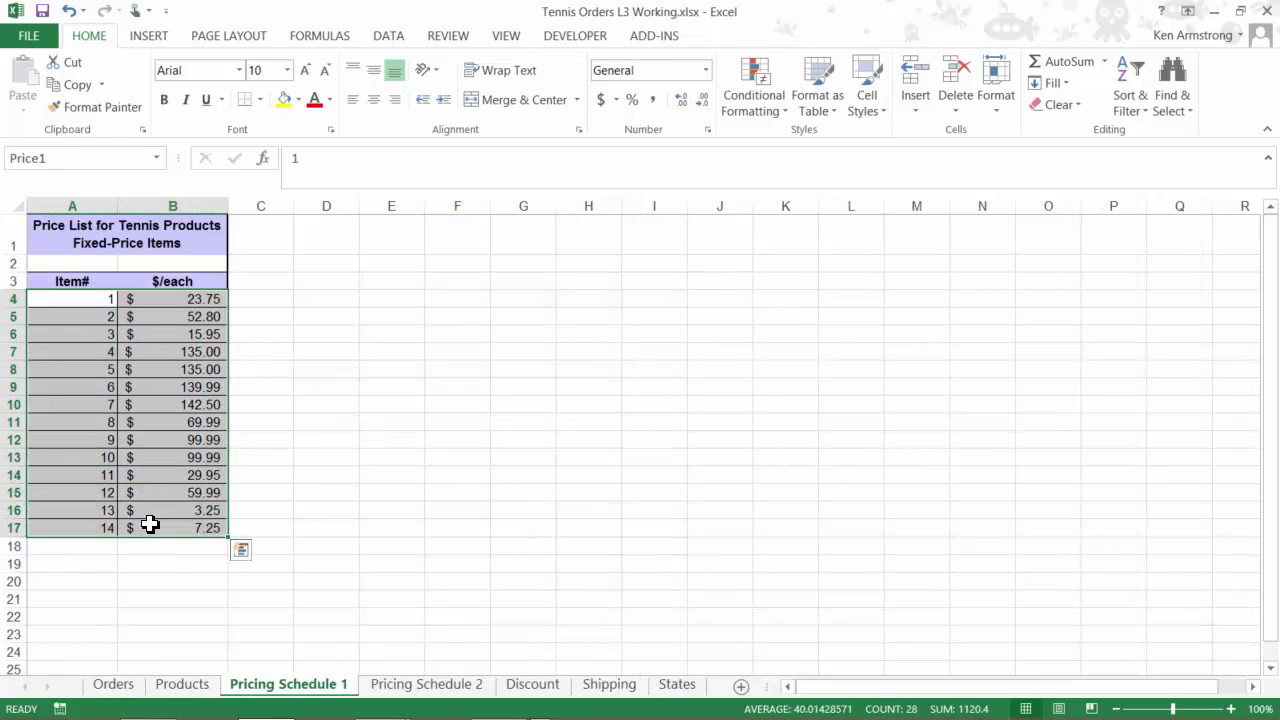
left_click(384, 690)
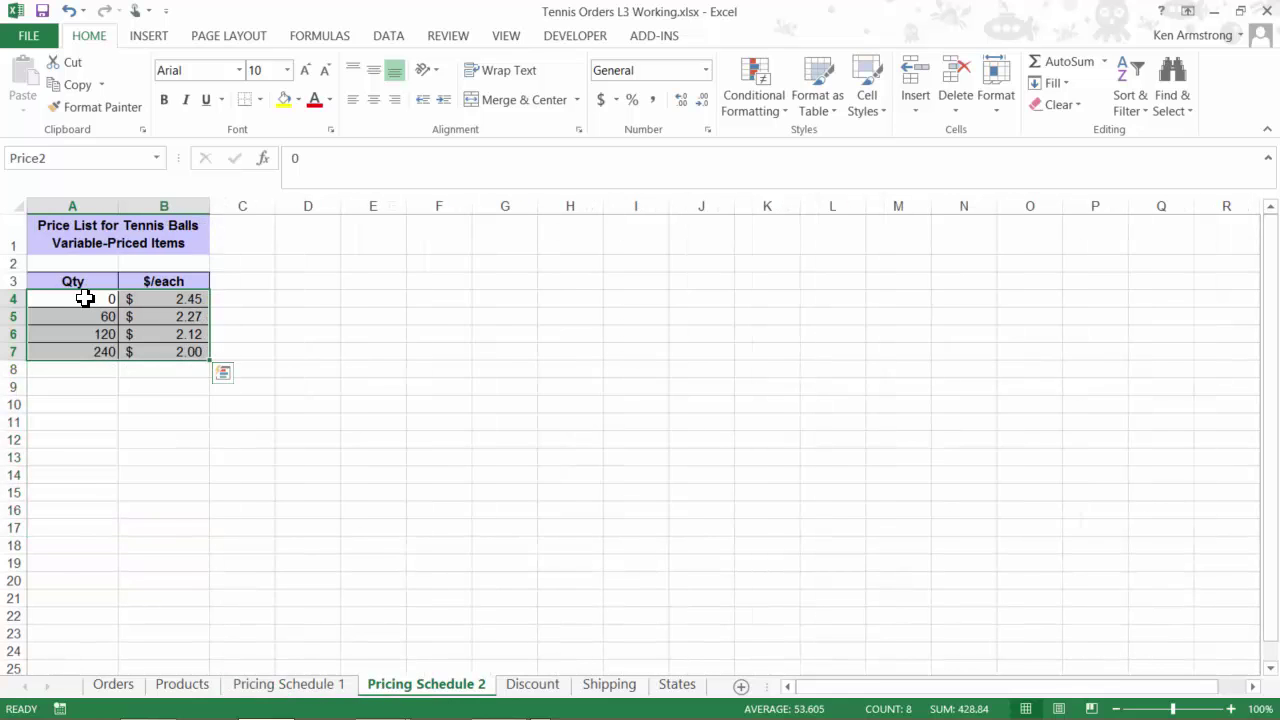
left_click_drag(86, 298, 139, 352)
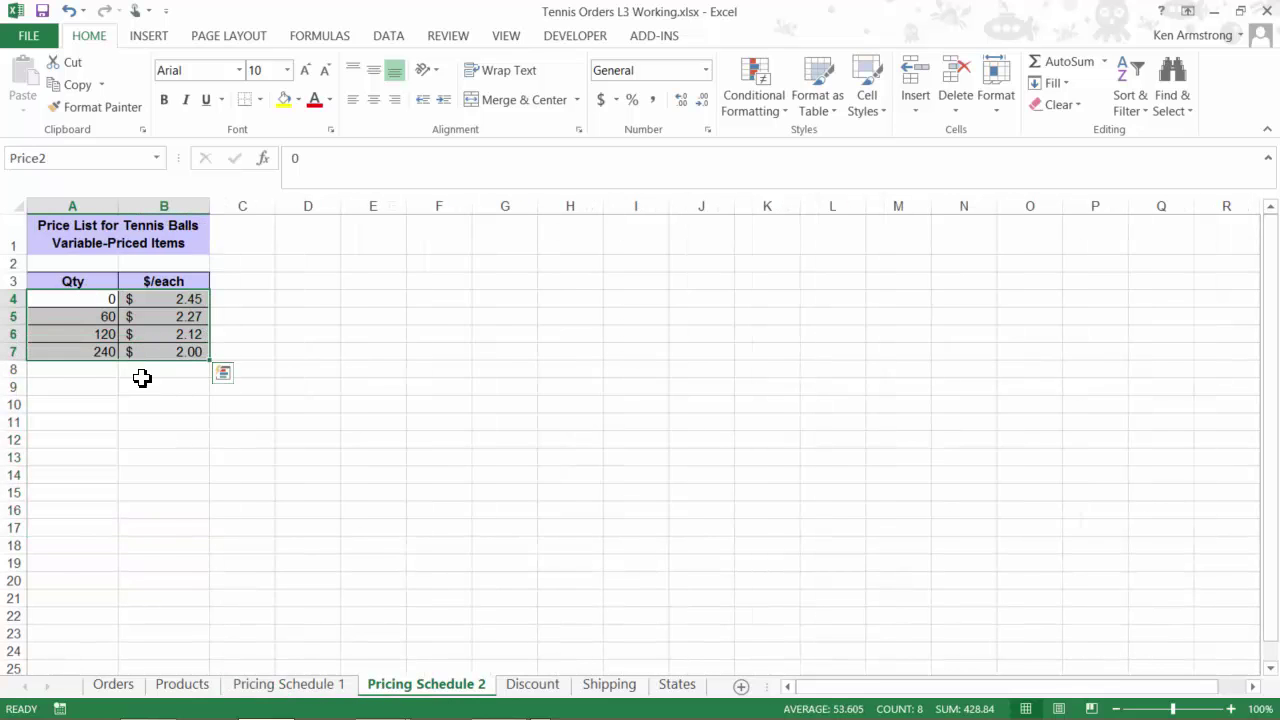
left_click(180, 686)
left_click_drag(395, 311, 391, 576)
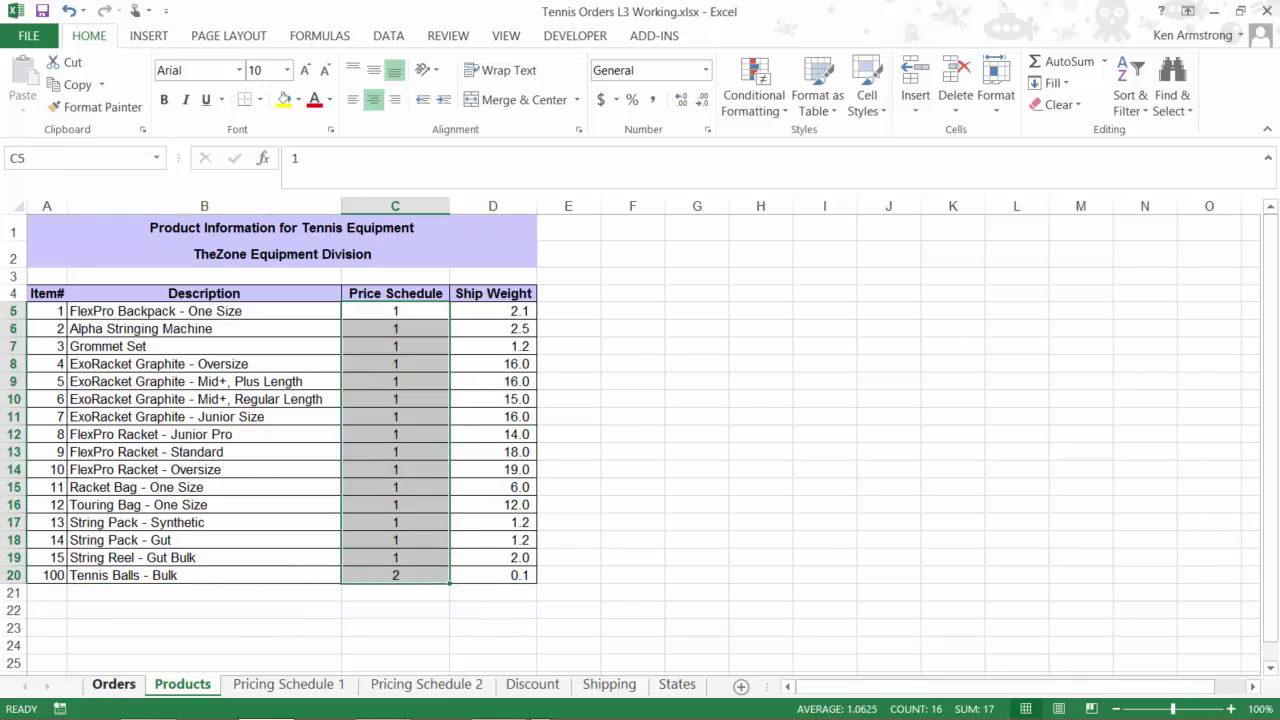
left_click(113, 684)
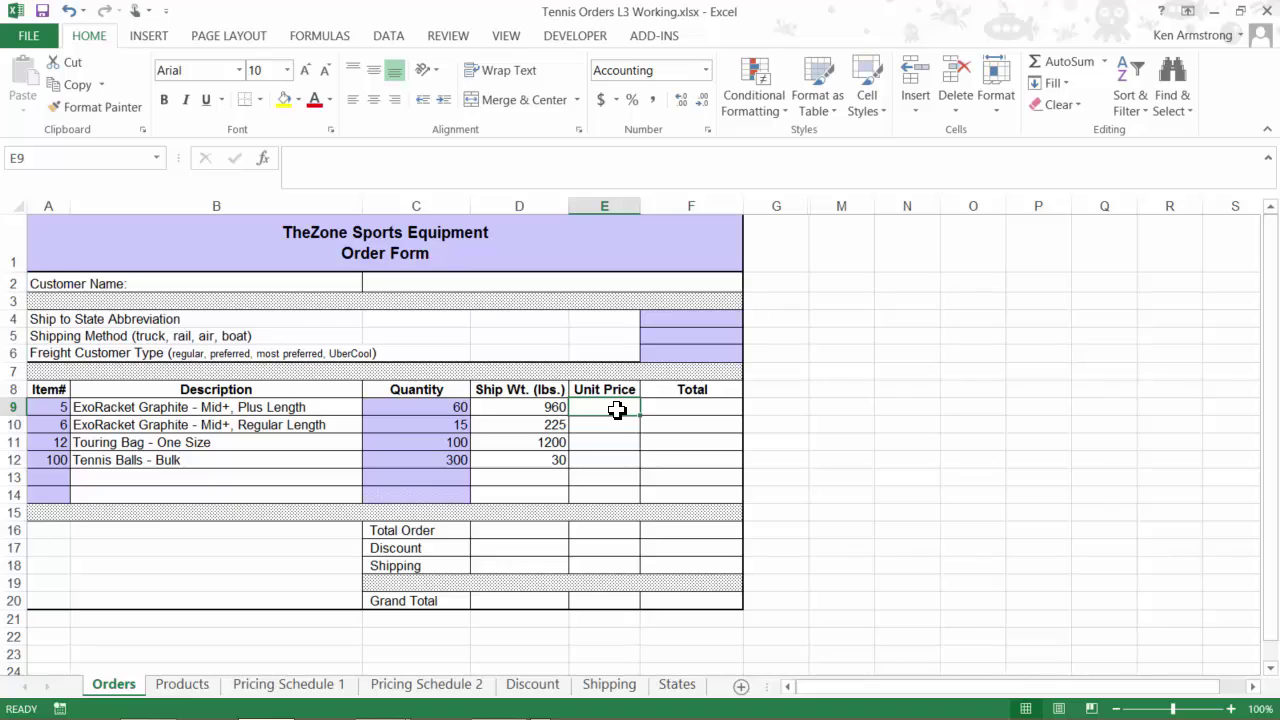
Step: Unhide the columns between G and M on the Orders sheet that hold the Sandbox/Playground area
left_click(787, 208)
left_click_drag(790, 213, 829, 207)
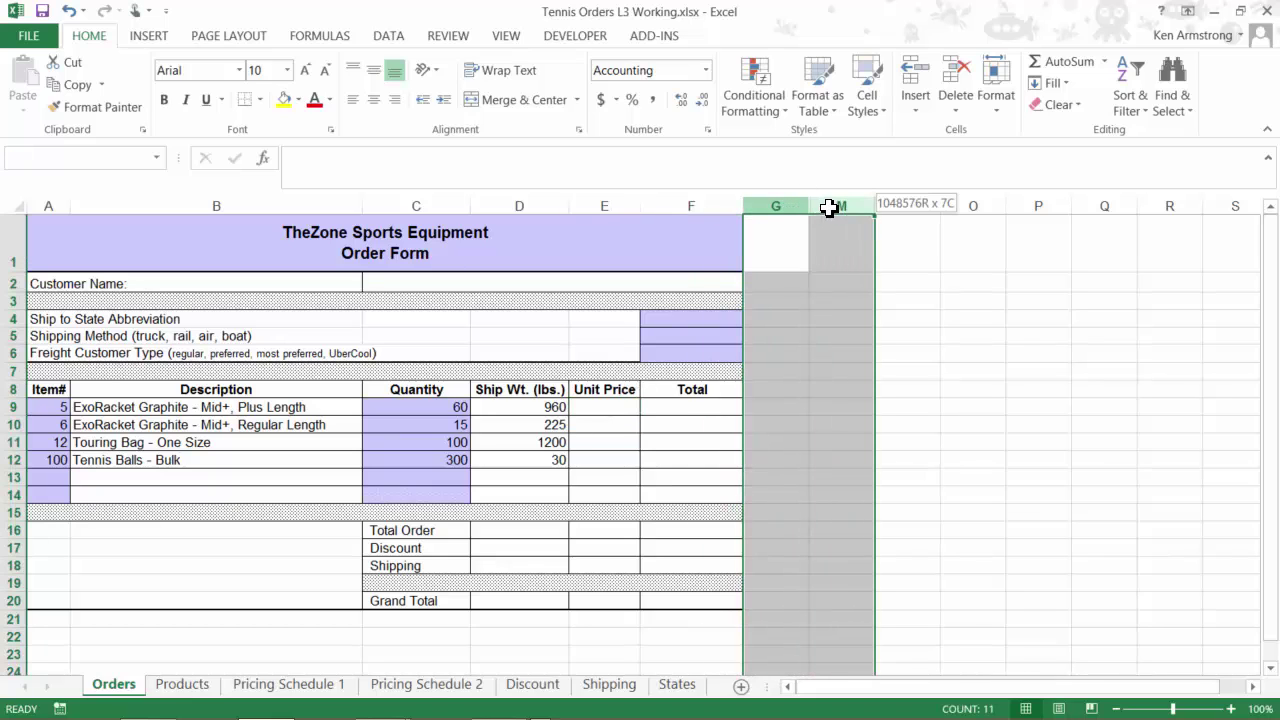
right_click(833, 205)
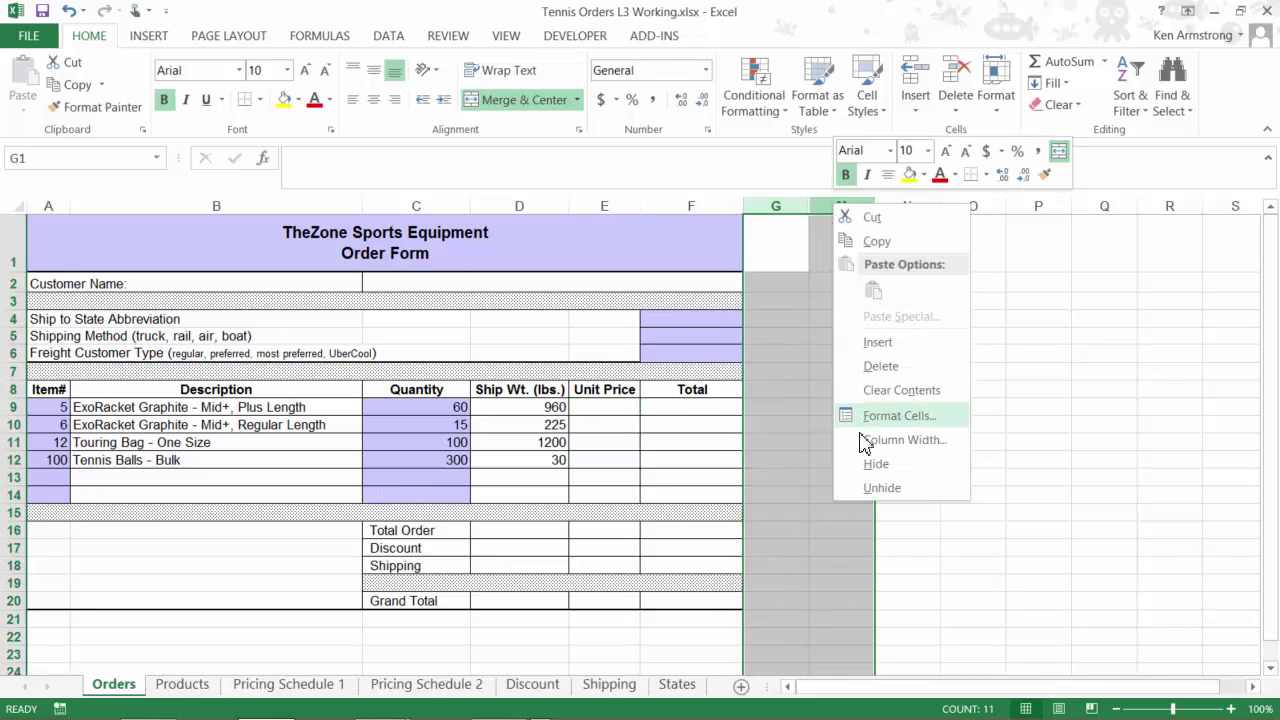
left_click(860, 489)
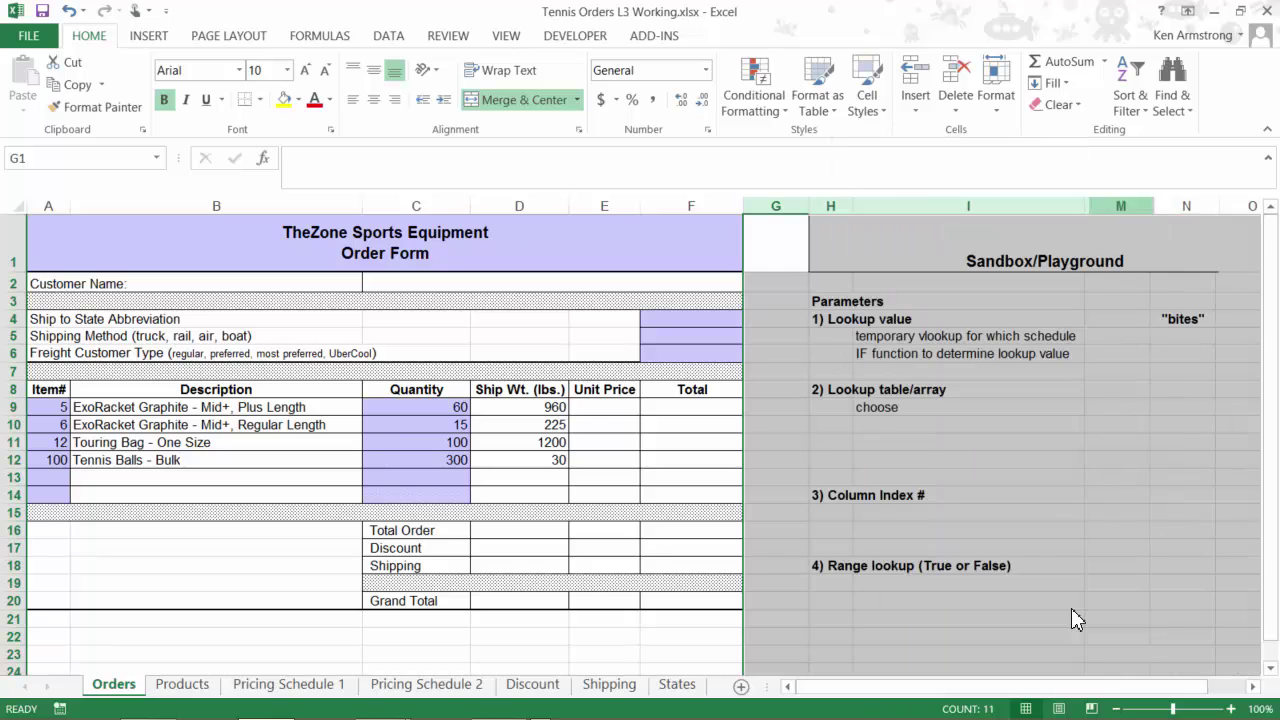
left_click(860, 319)
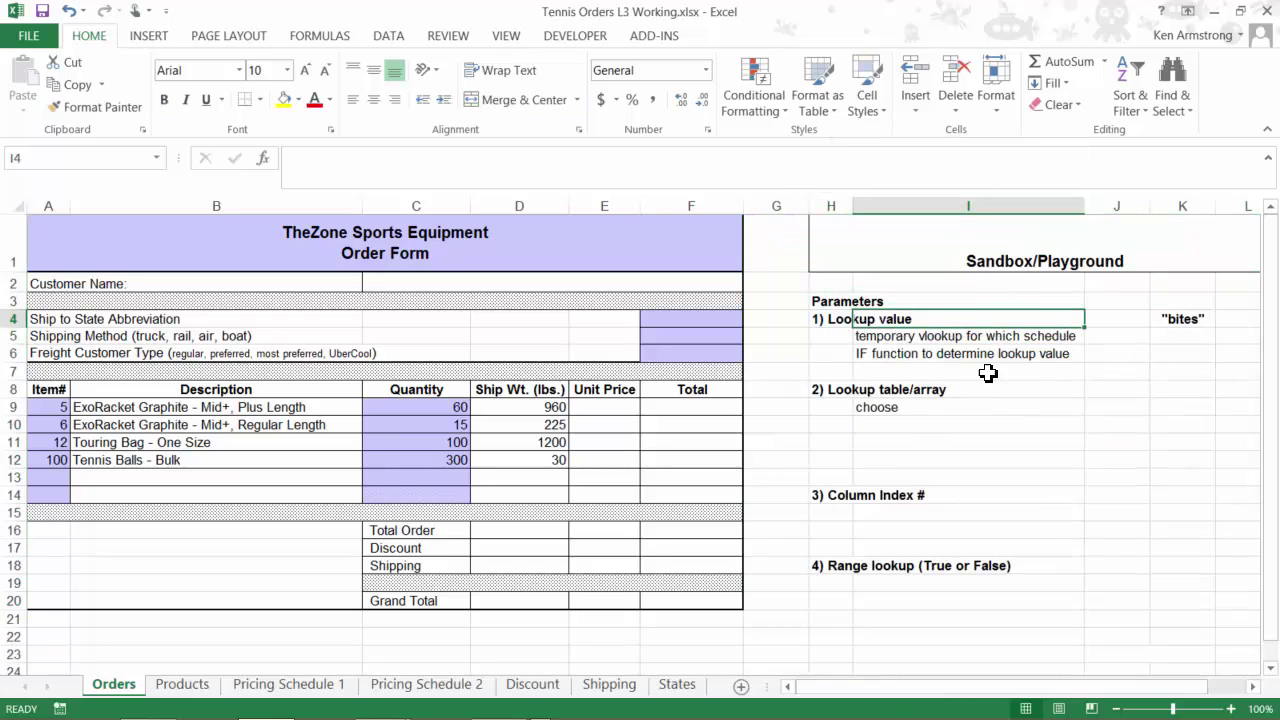
left_click(1008, 246)
Step: Narrow columns G and C and auto-fit column F so the order form and the sandbox fit side by side
mouse_move(1275, 712)
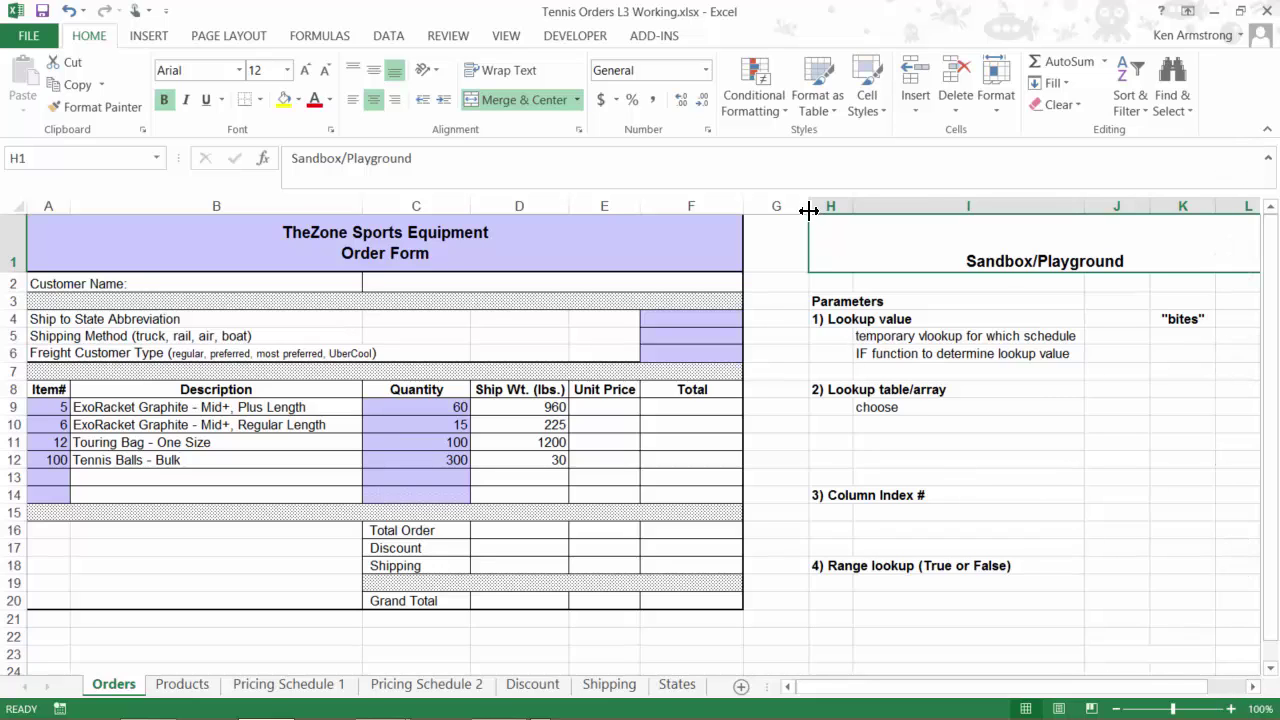
left_click_drag(808, 210, 776, 212)
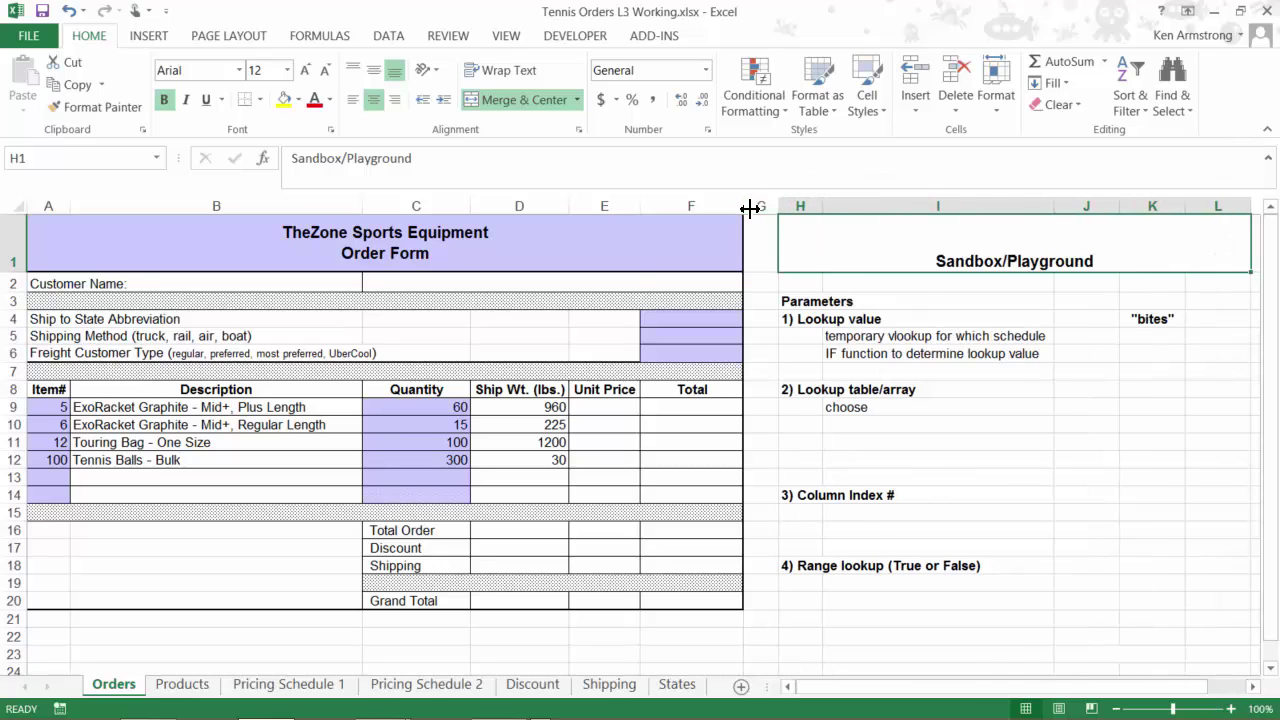
double_click(743, 207)
left_click_drag(470, 207, 446, 207)
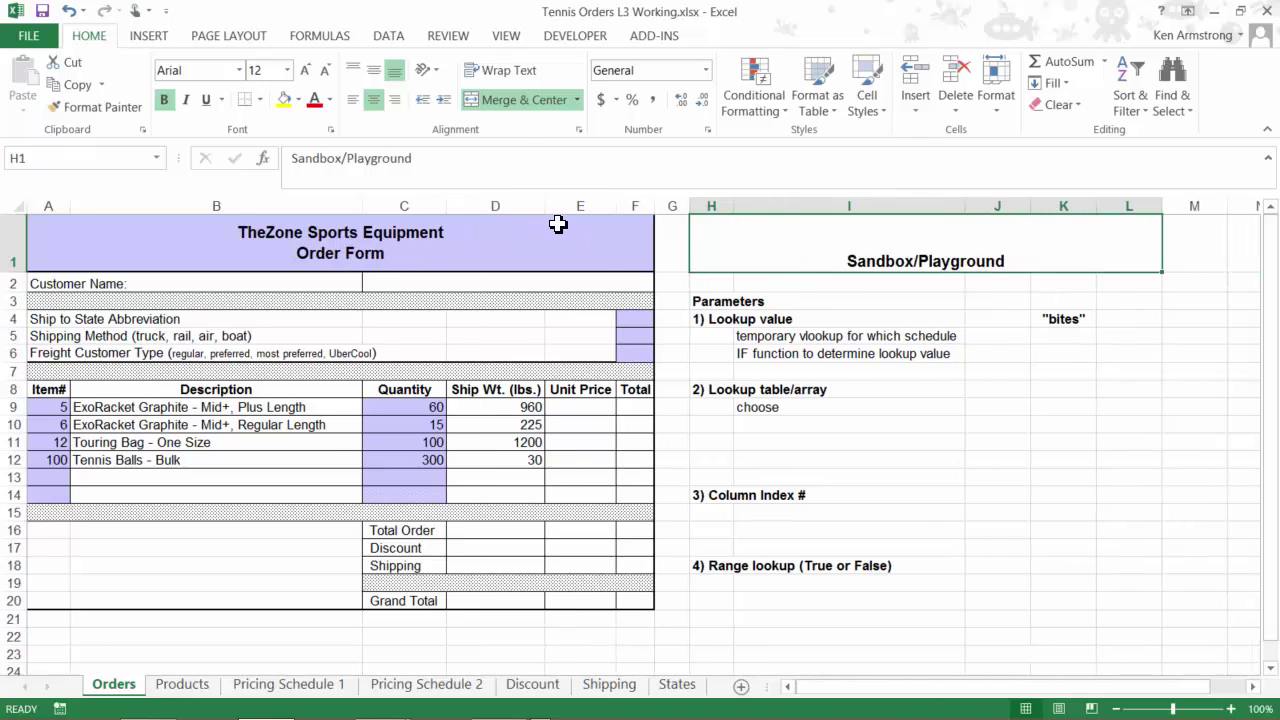
Step: Review the four VLOOKUP parameters listed in the sandbox and the notes under the lookup value
left_click(718, 320)
left_click(726, 390)
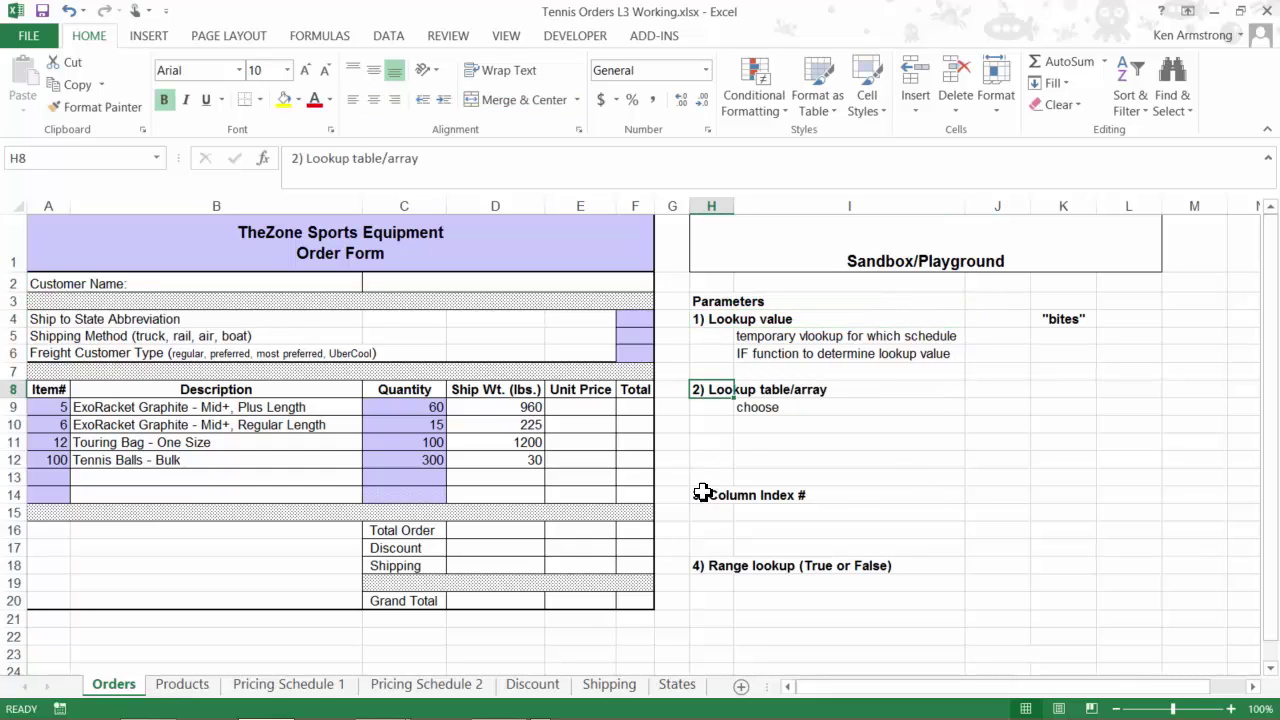
left_click(706, 495)
left_click(715, 569)
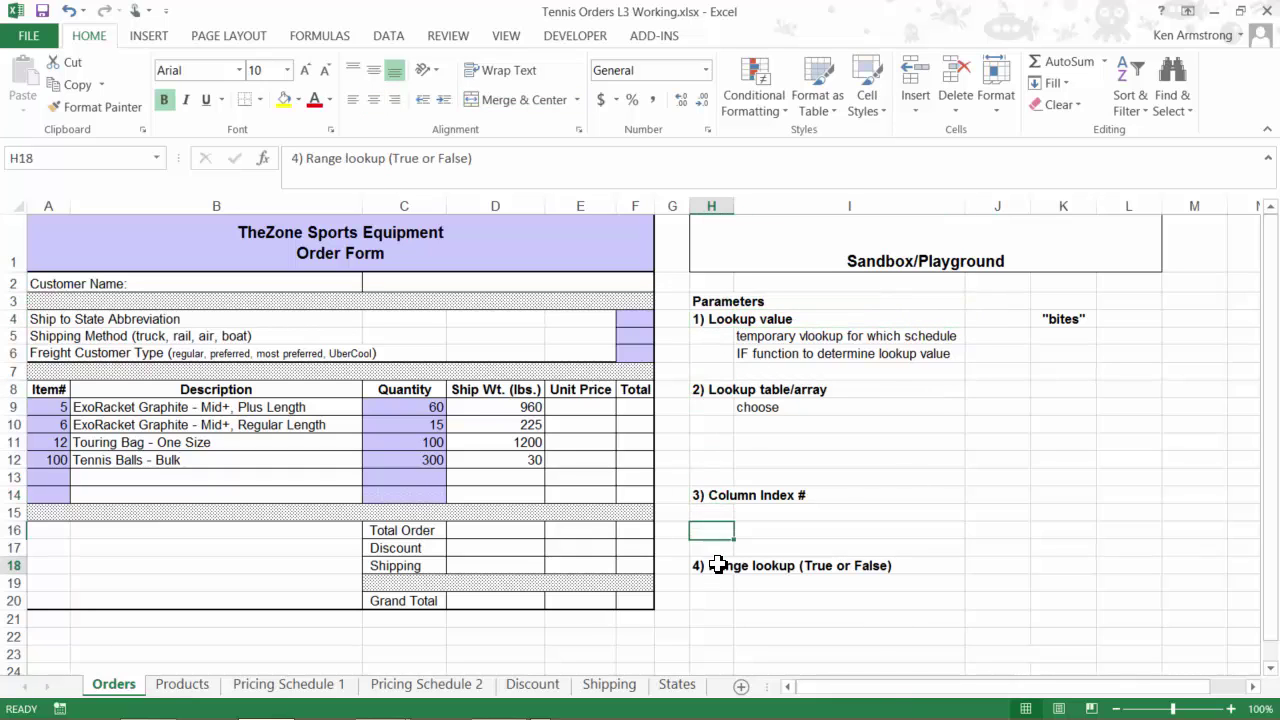
left_click(718, 320)
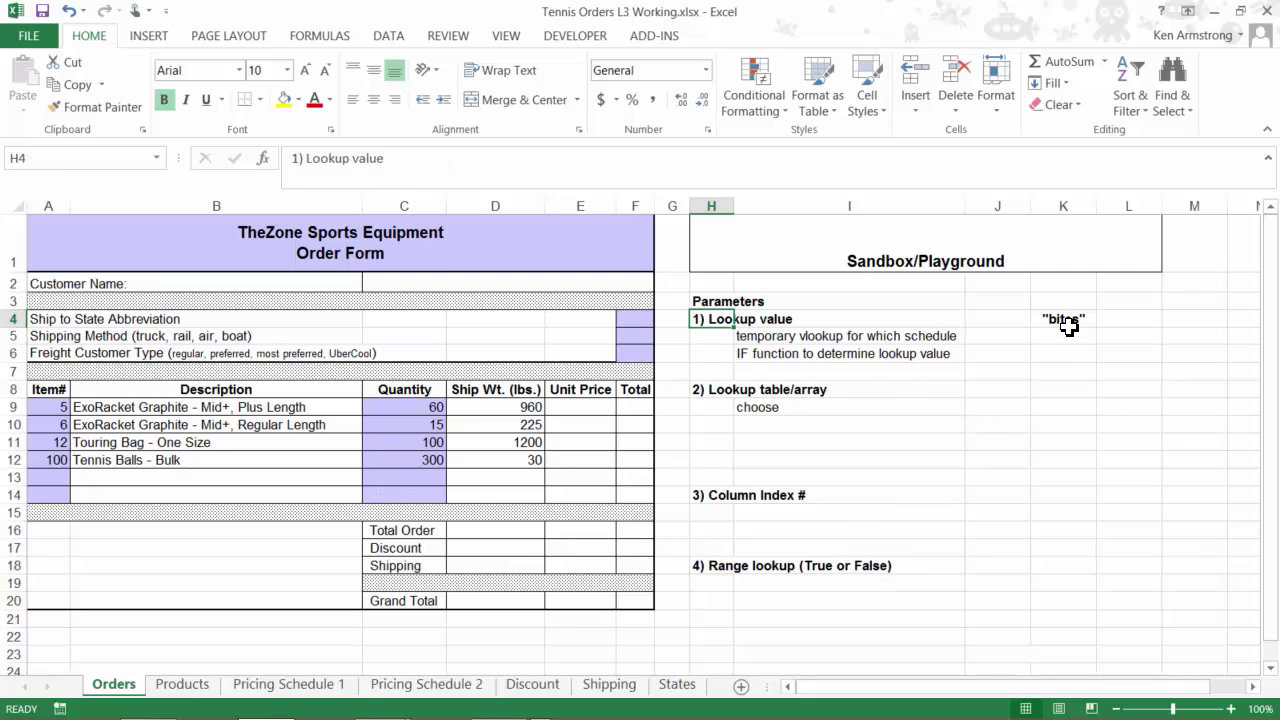
left_click(760, 337)
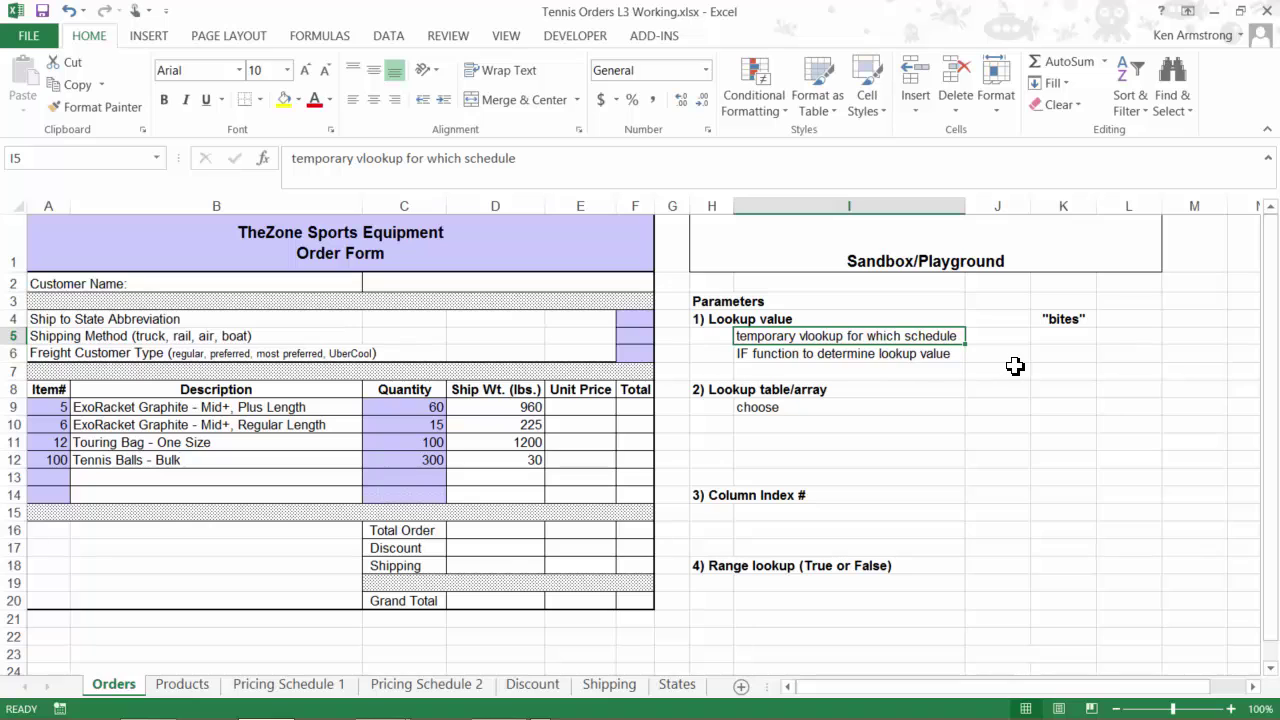
left_click(1058, 337)
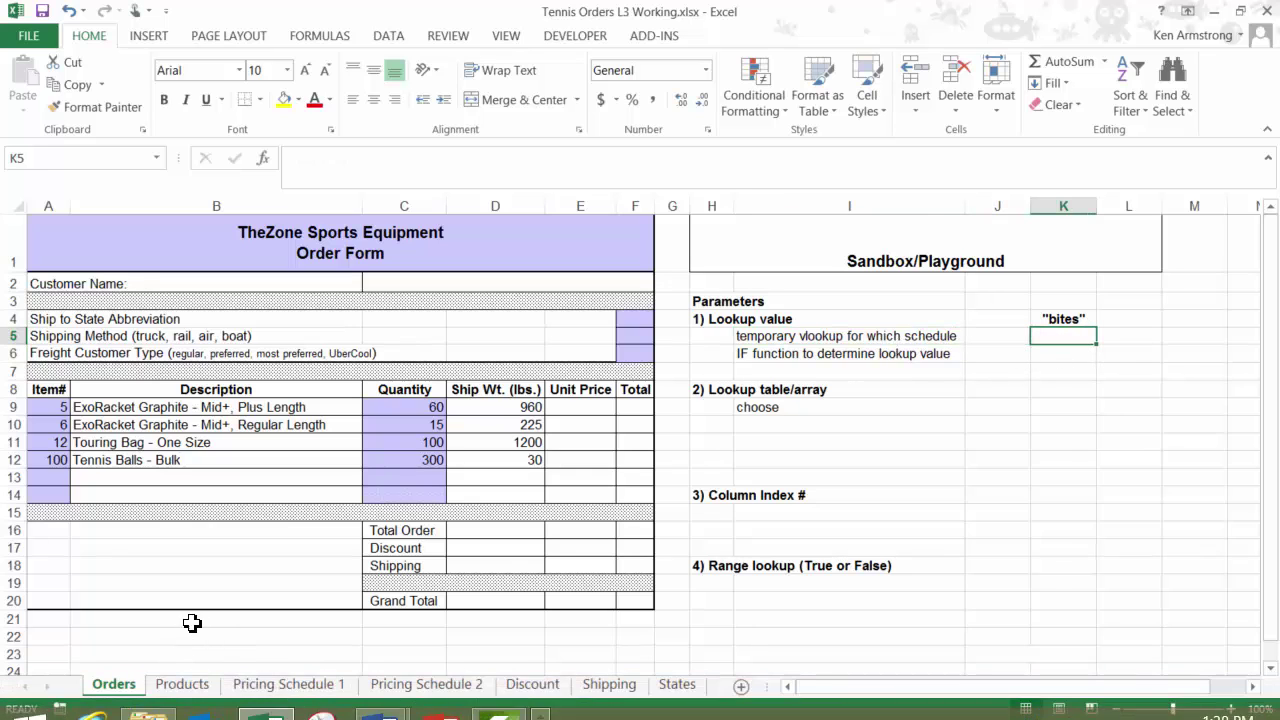
Step: Compare the Price Schedule codes in Products with the first columns of Pricing Schedule 1 and Pricing Schedule 2 to identify each lookup value
left_click(181, 684)
left_click(409, 342)
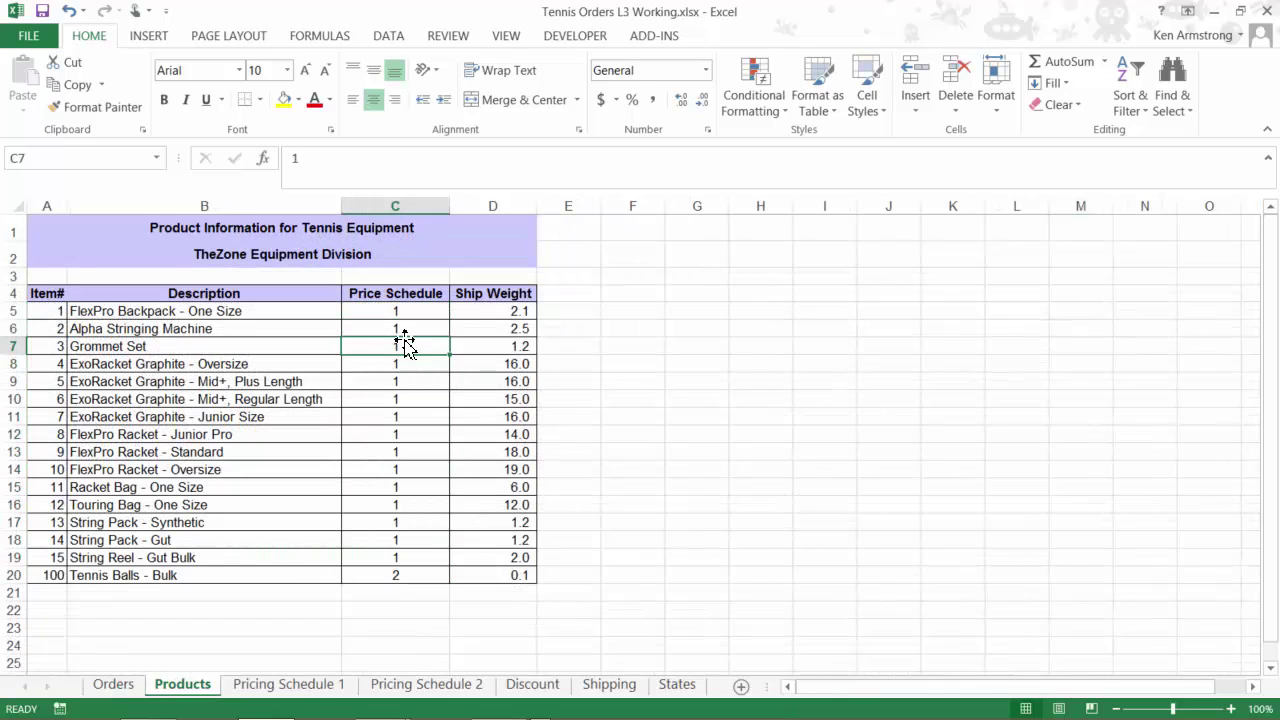
left_click(280, 688)
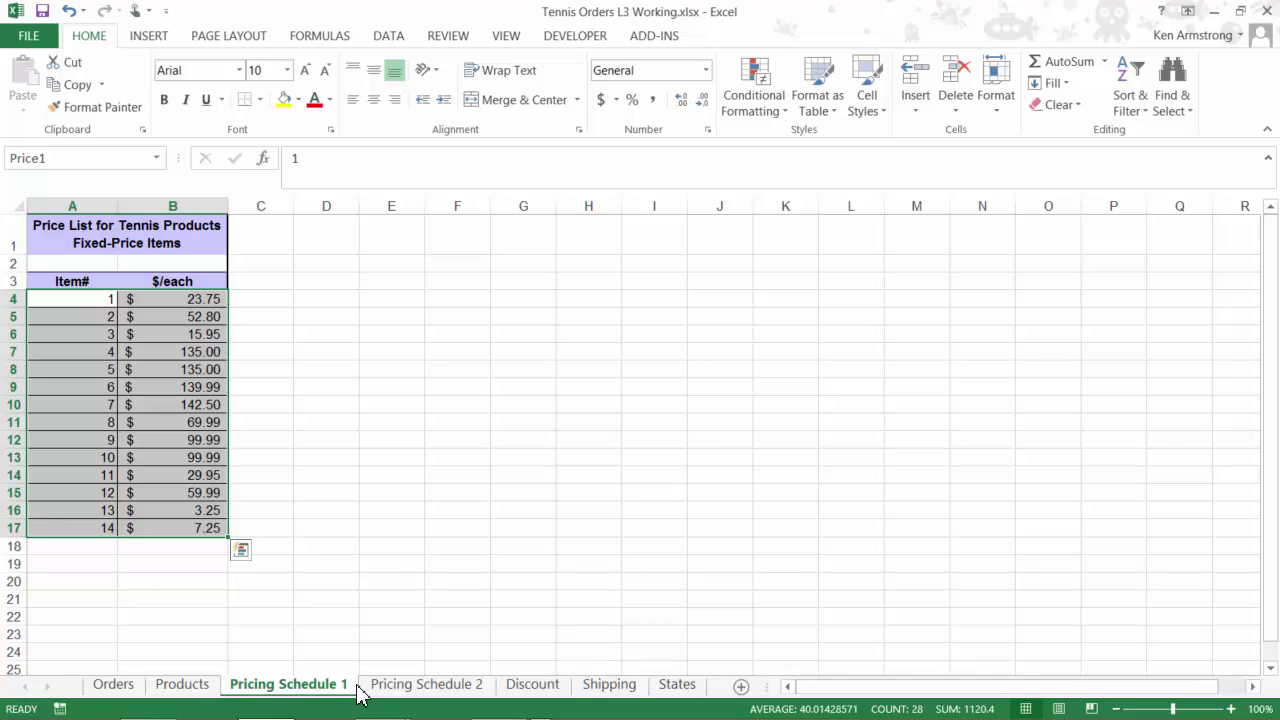
left_click(207, 688)
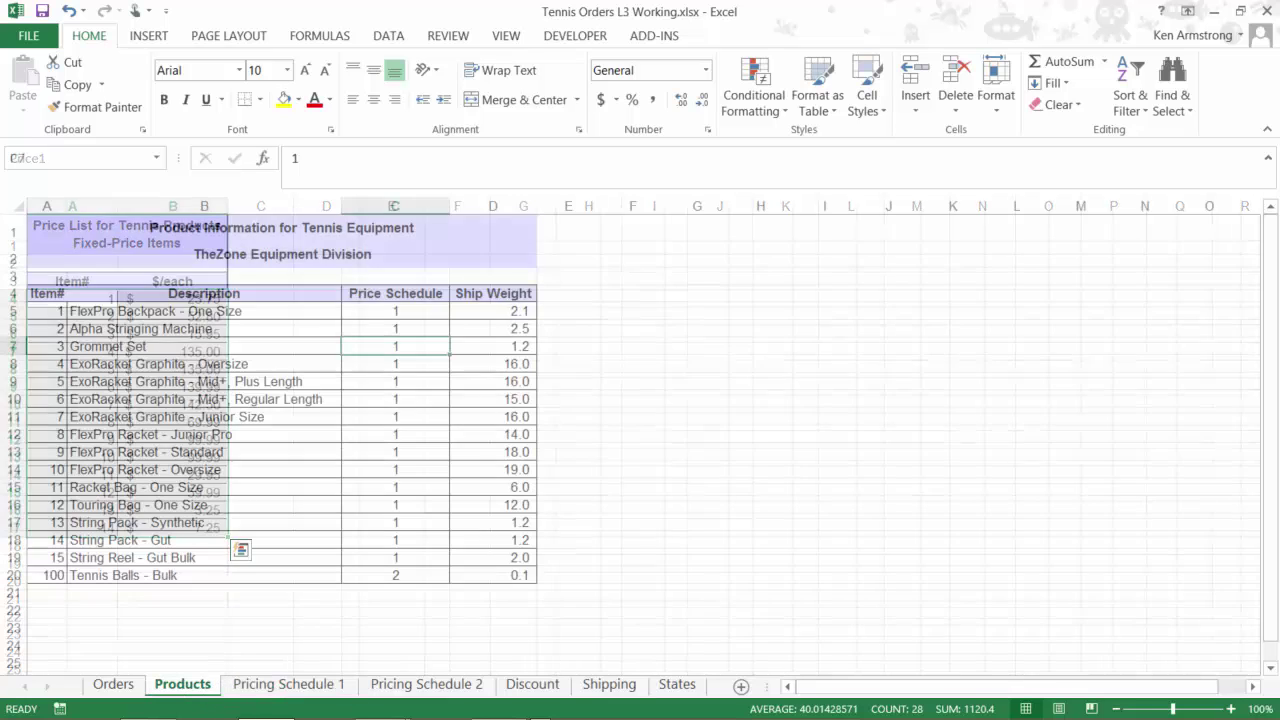
left_click(286, 686)
left_click_drag(82, 302, 86, 527)
left_click(415, 688)
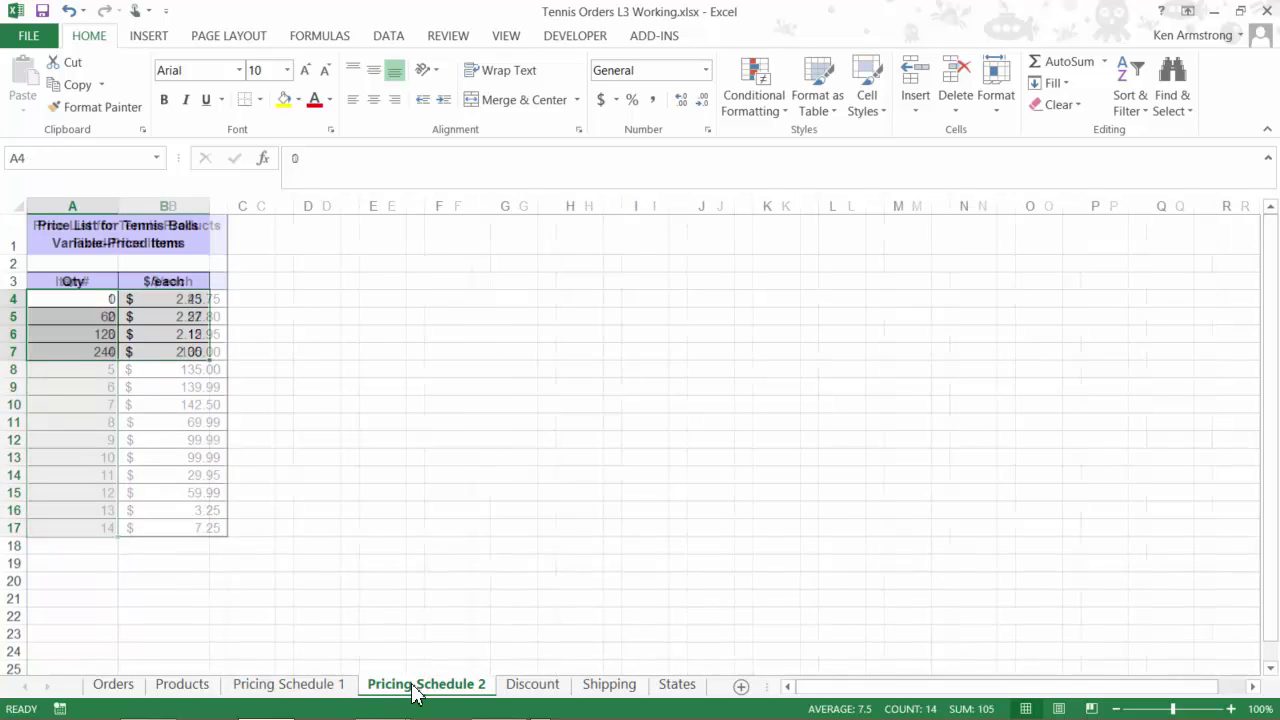
left_click_drag(106, 297, 90, 352)
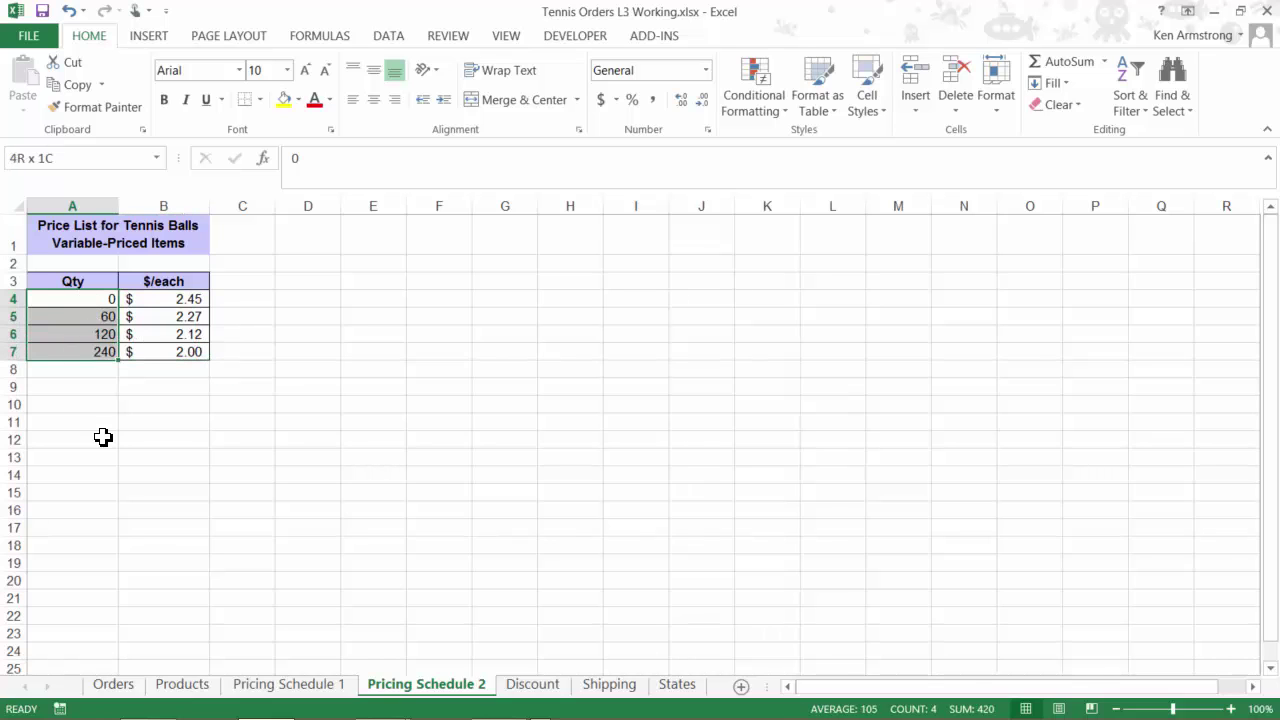
double_click(74, 281)
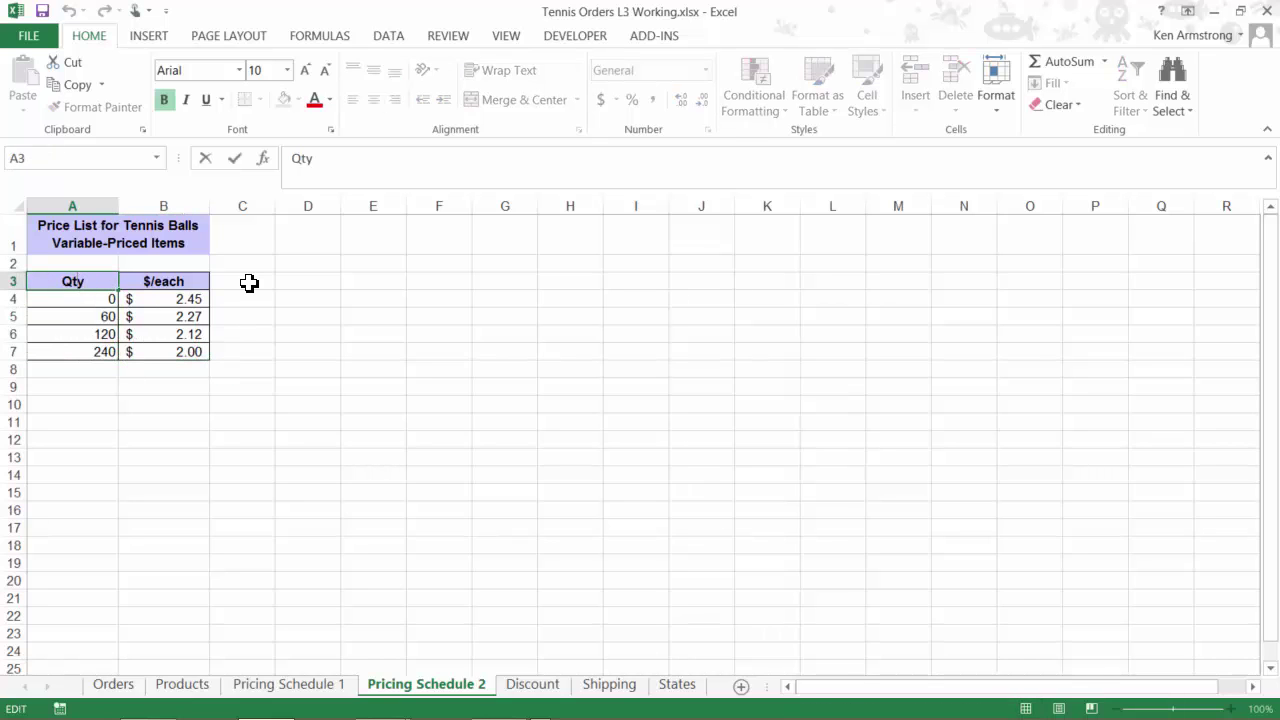
key("Return")
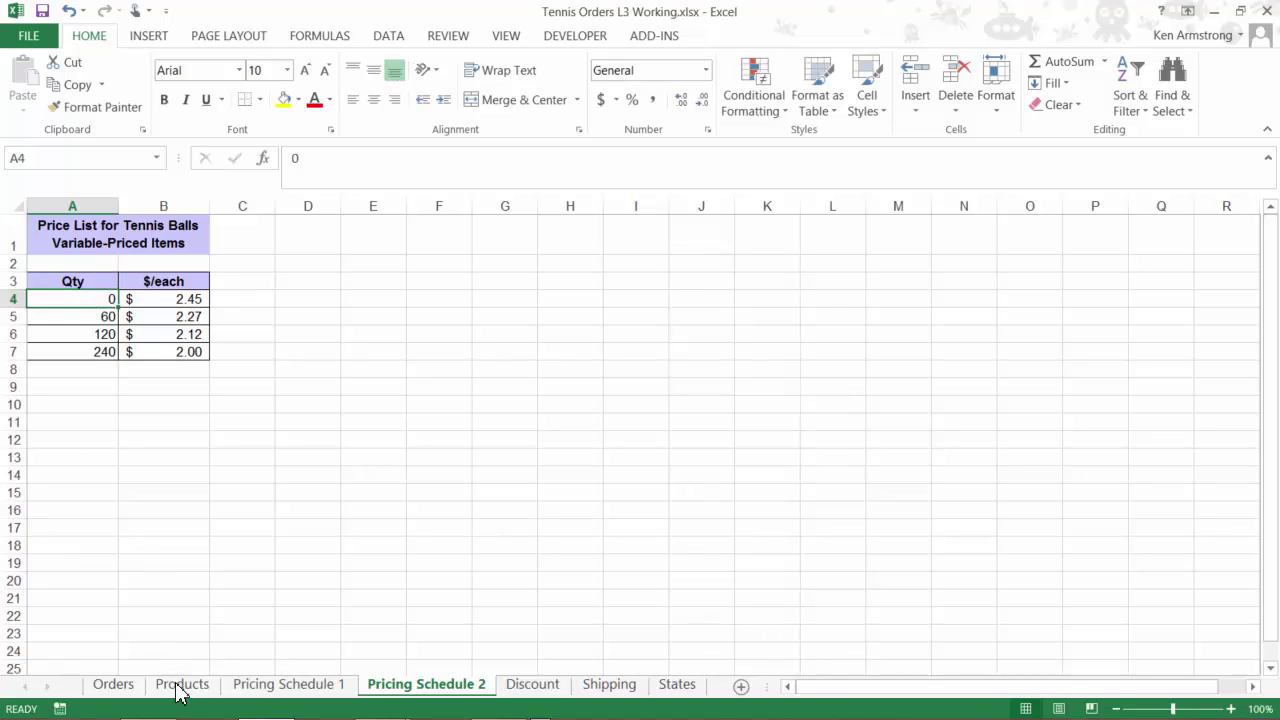
left_click(113, 685)
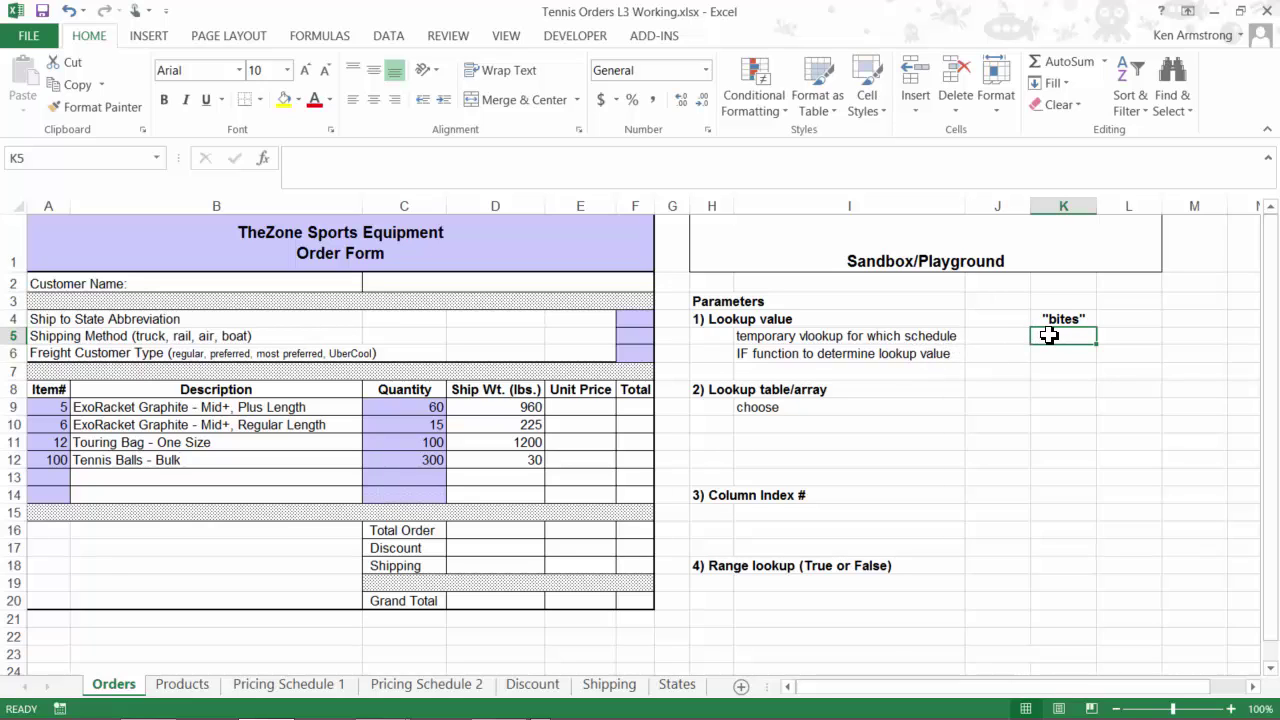
Step: In K5, enter a VLOOKUP that finds item number A9 in the Products table (A5:D20), returning column 3 with an exact match (FALSE)
type("=")
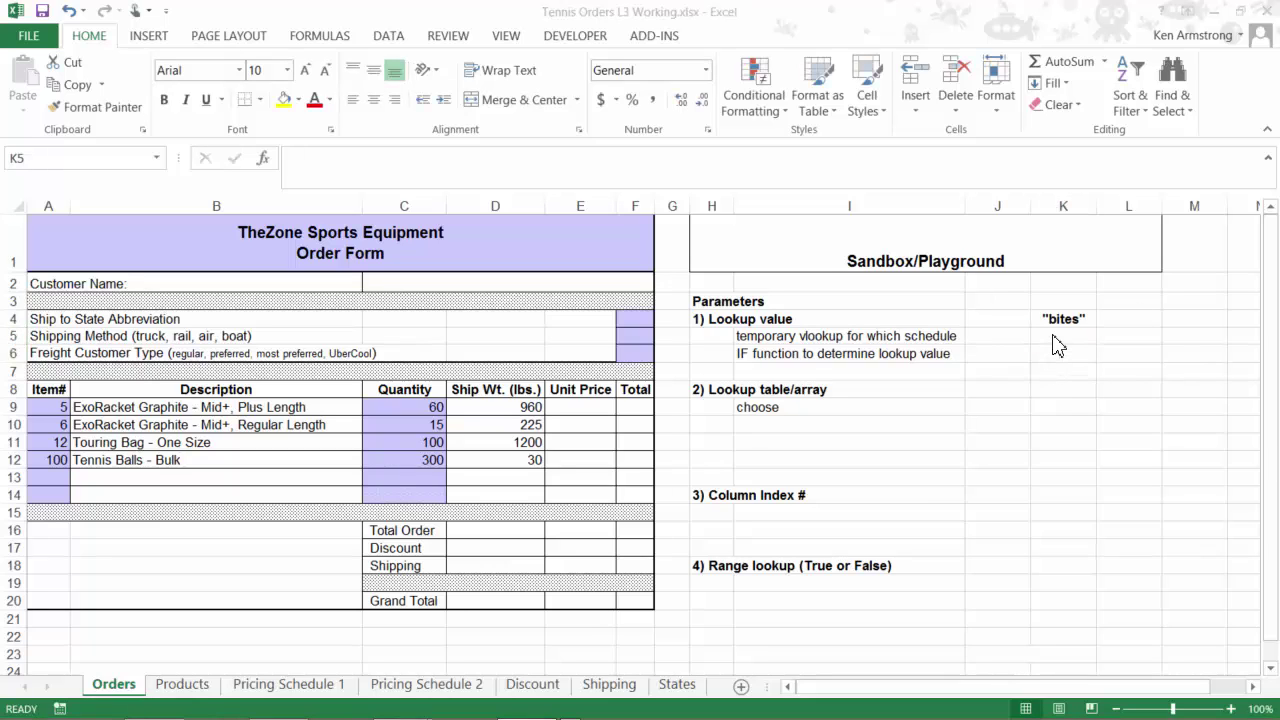
left_click(1053, 336)
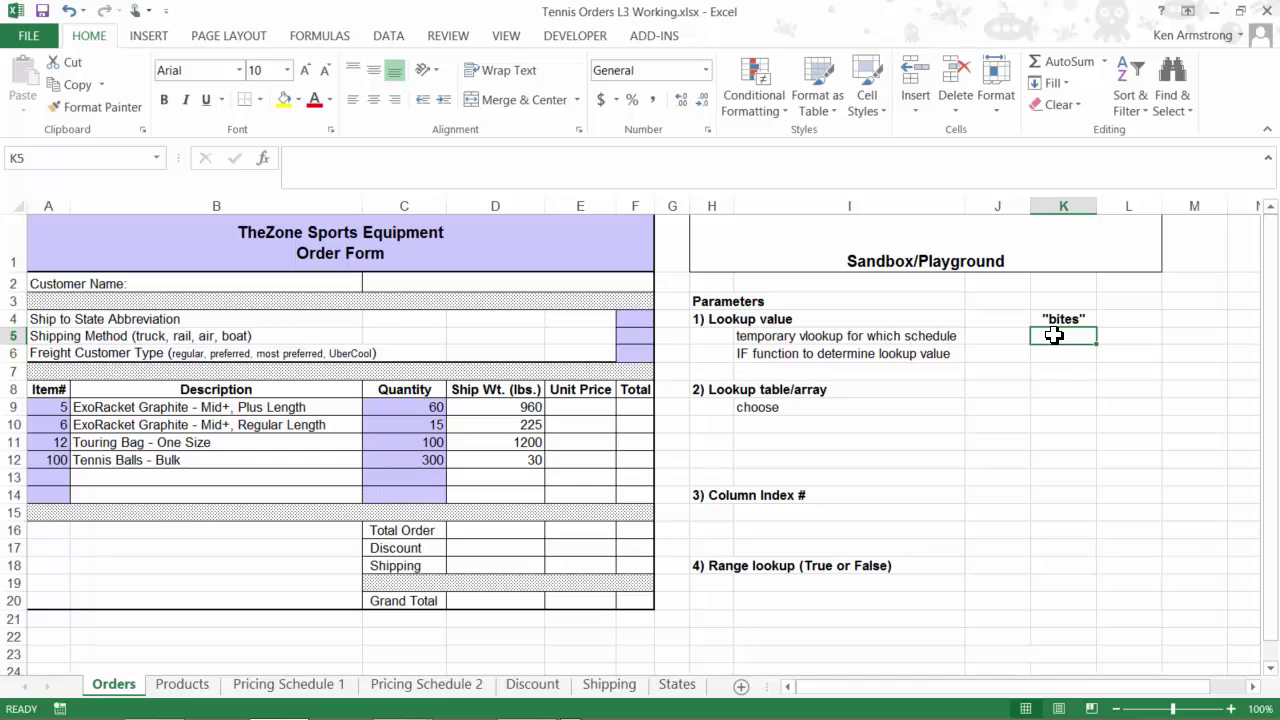
type("=")
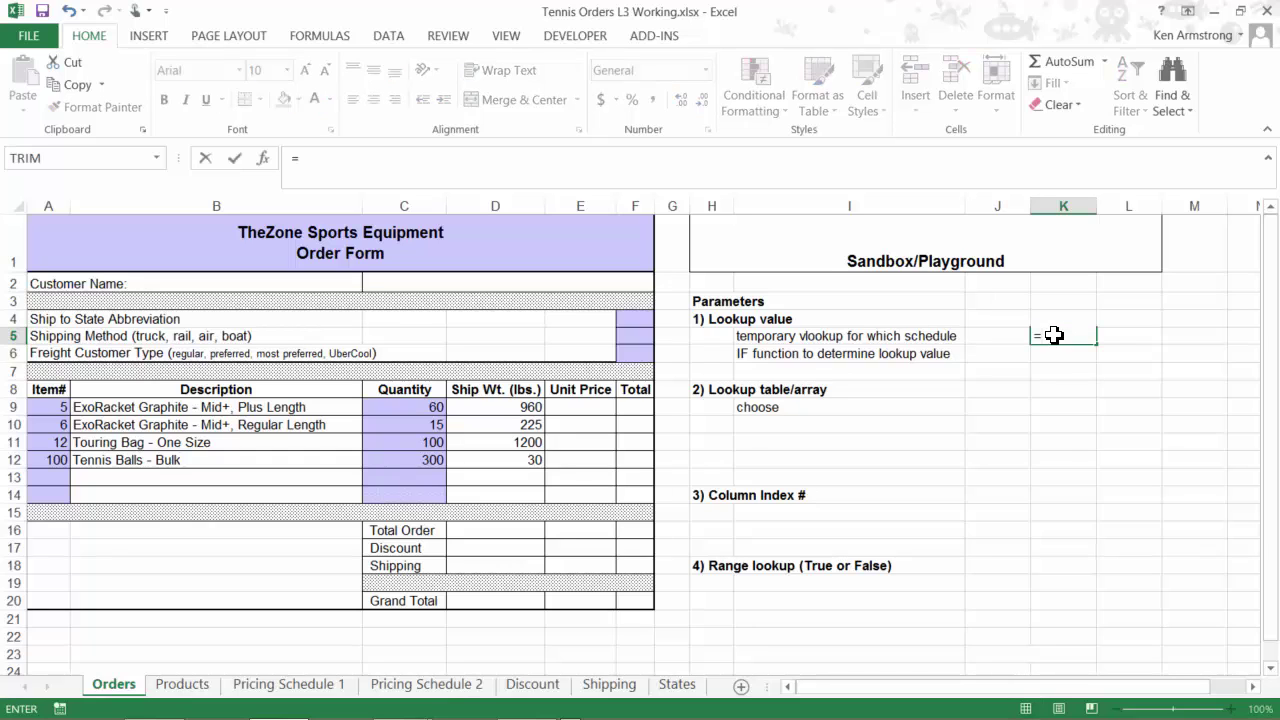
type("vl")
key("Tab")
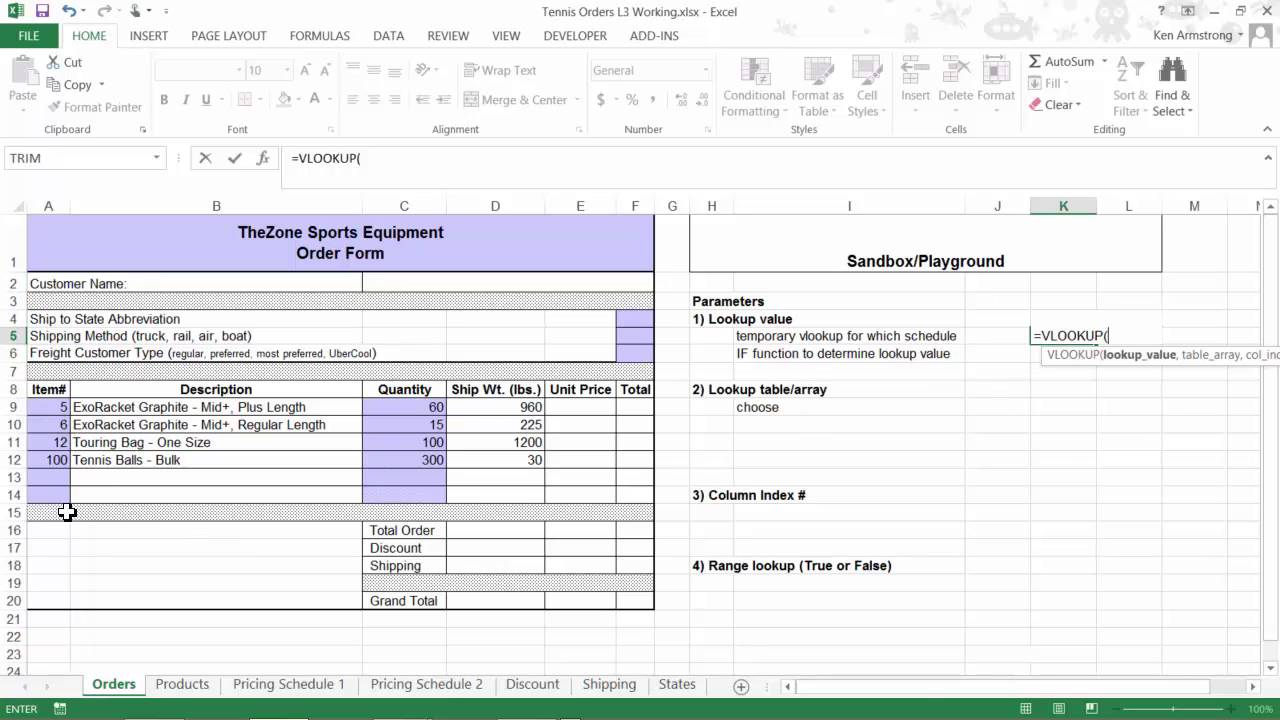
left_click(53, 409)
type(",")
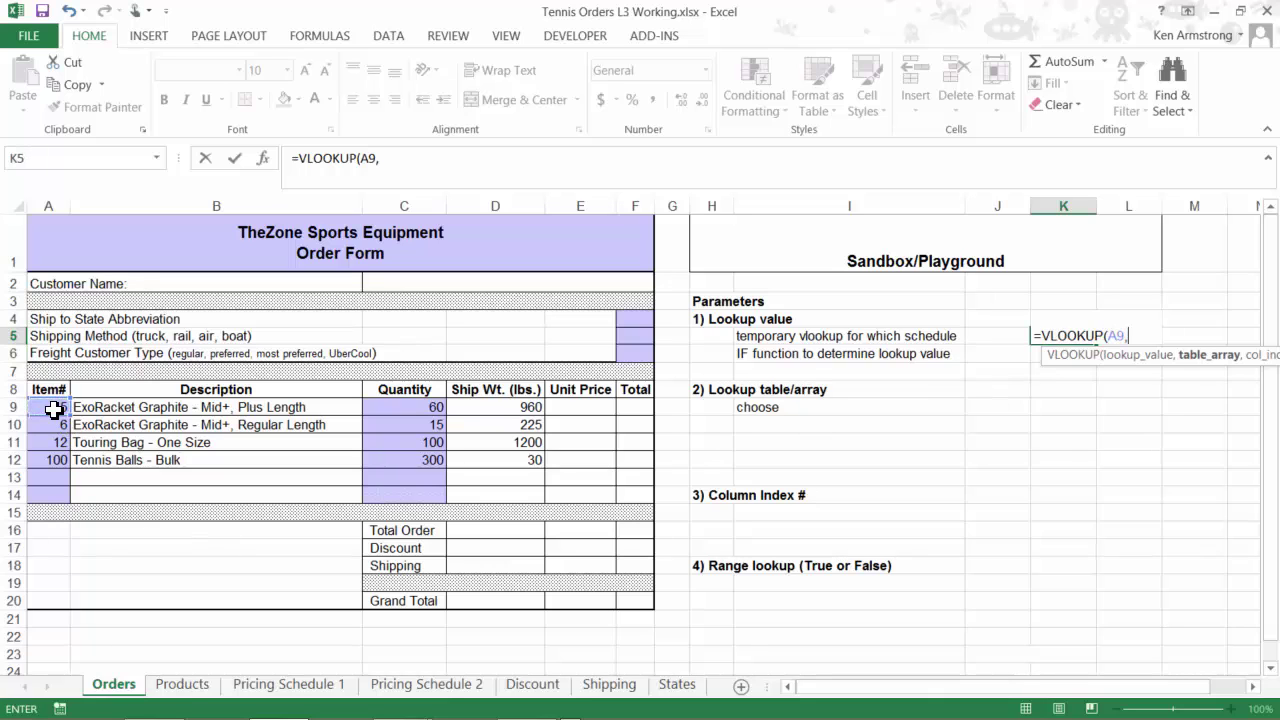
left_click(184, 688)
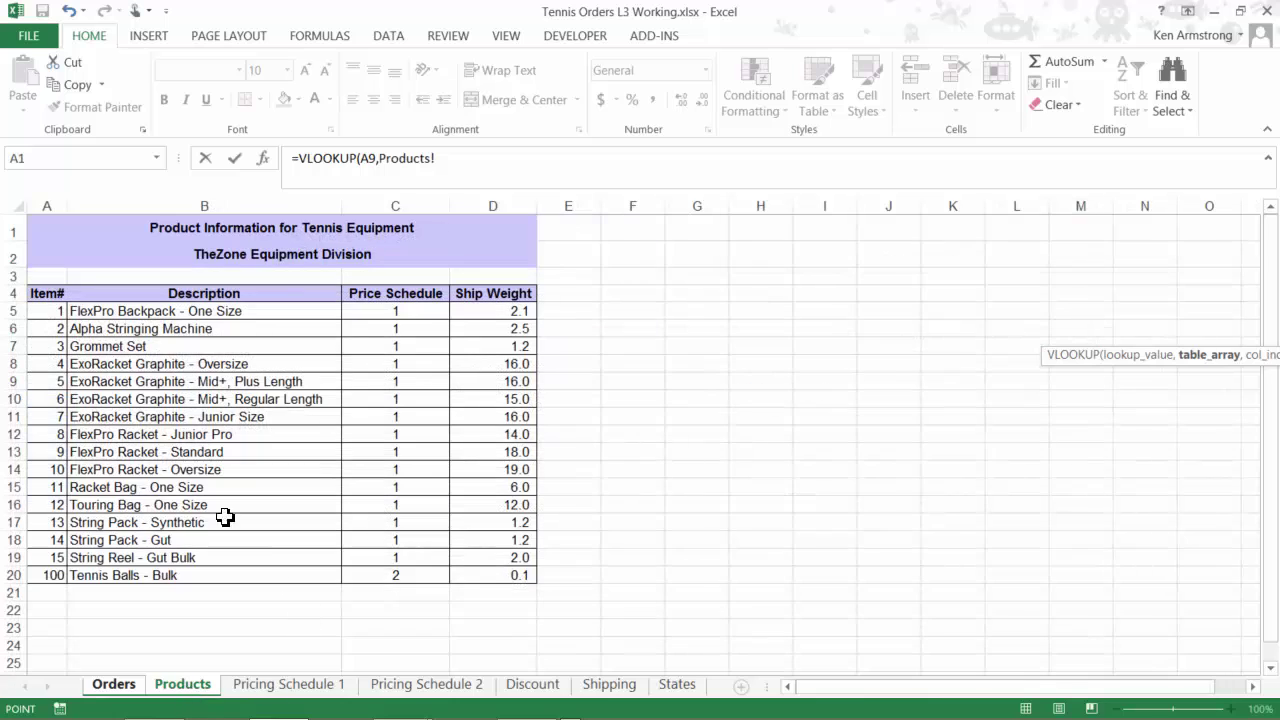
left_click_drag(35, 311, 495, 581)
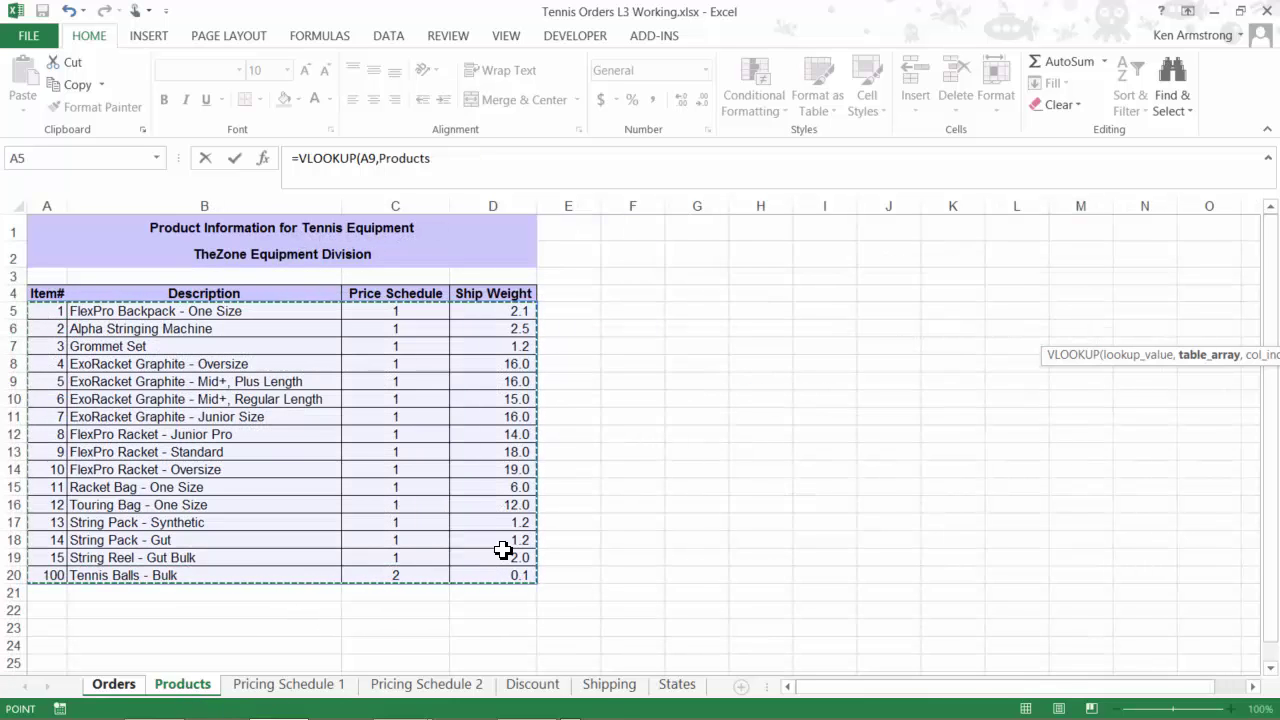
type(",")
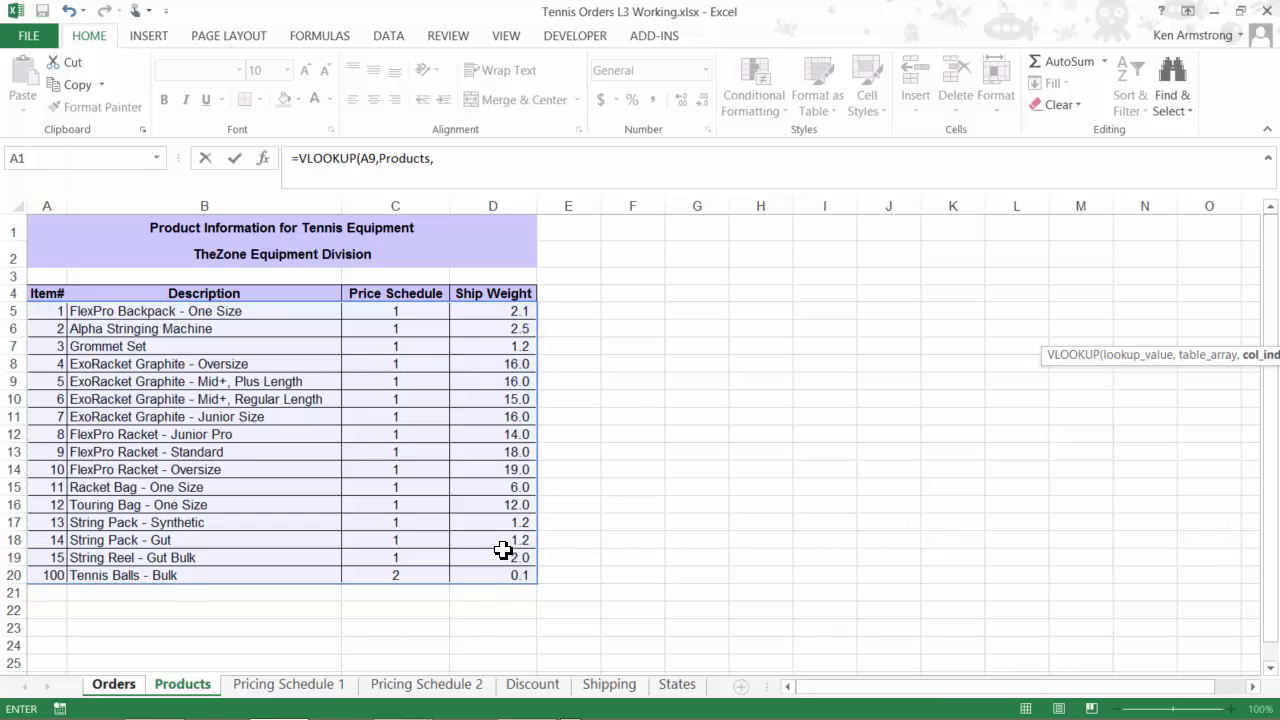
type("3,")
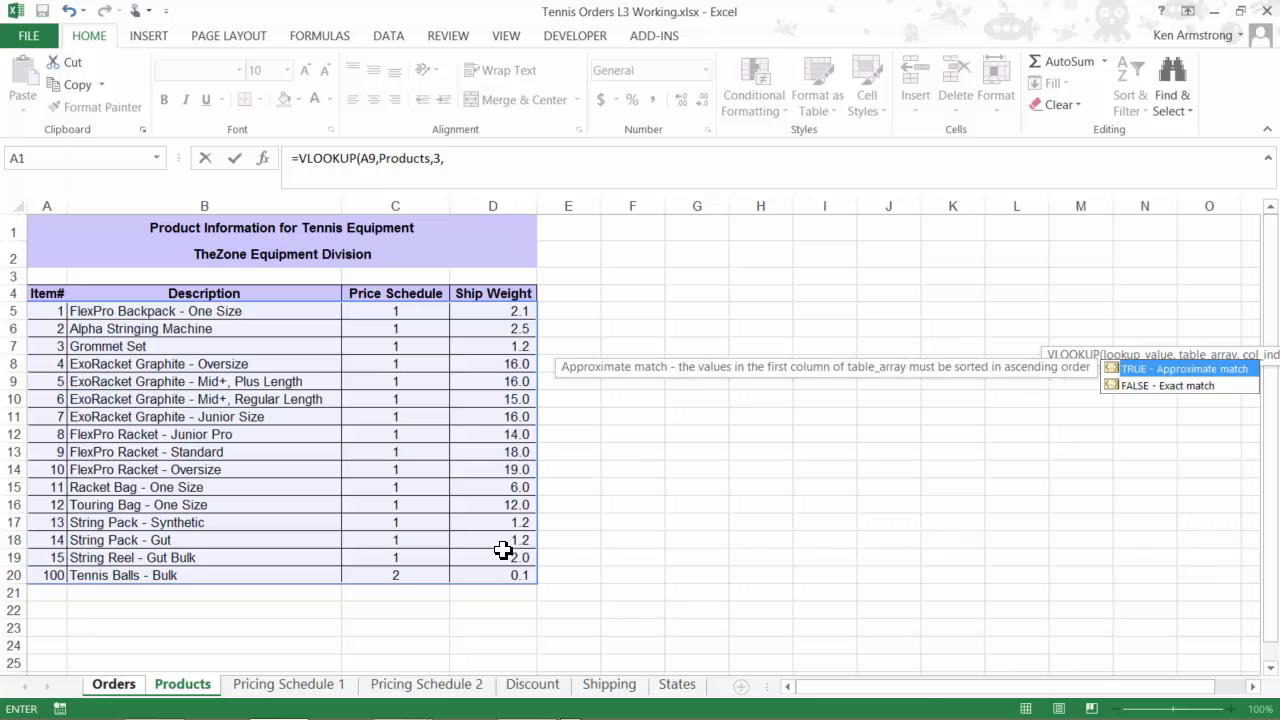
key("Down")
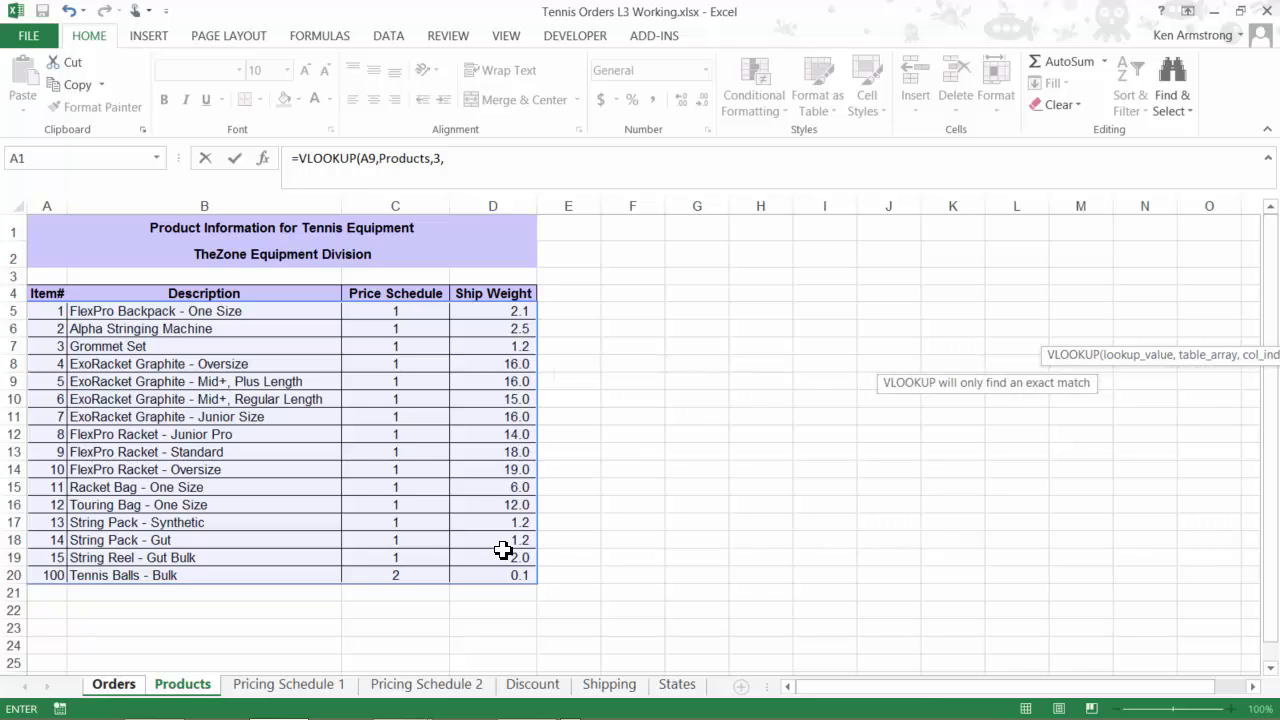
key("Tab")
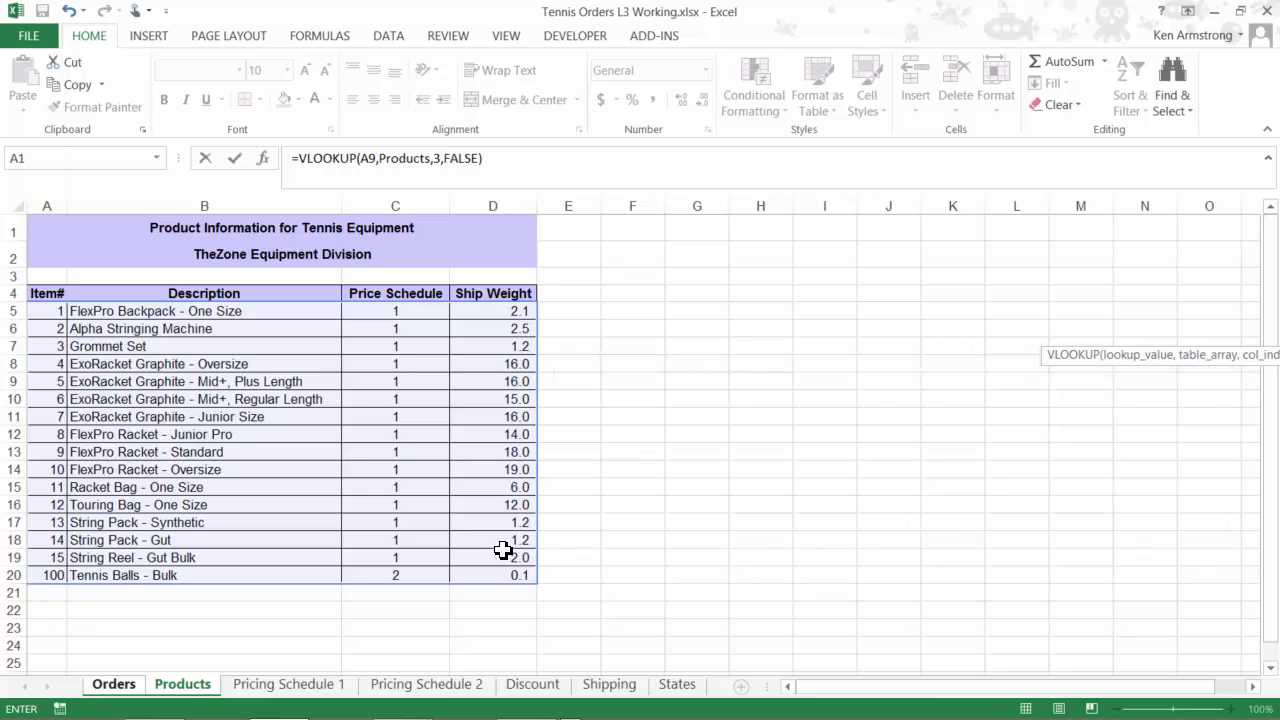
key("Return")
Step: Test the price schedule lookup by changing the first item number in A9 to 100, and set it back to 5
key("Left")
key("Left")
key("Left")
key("Left")
key("Left")
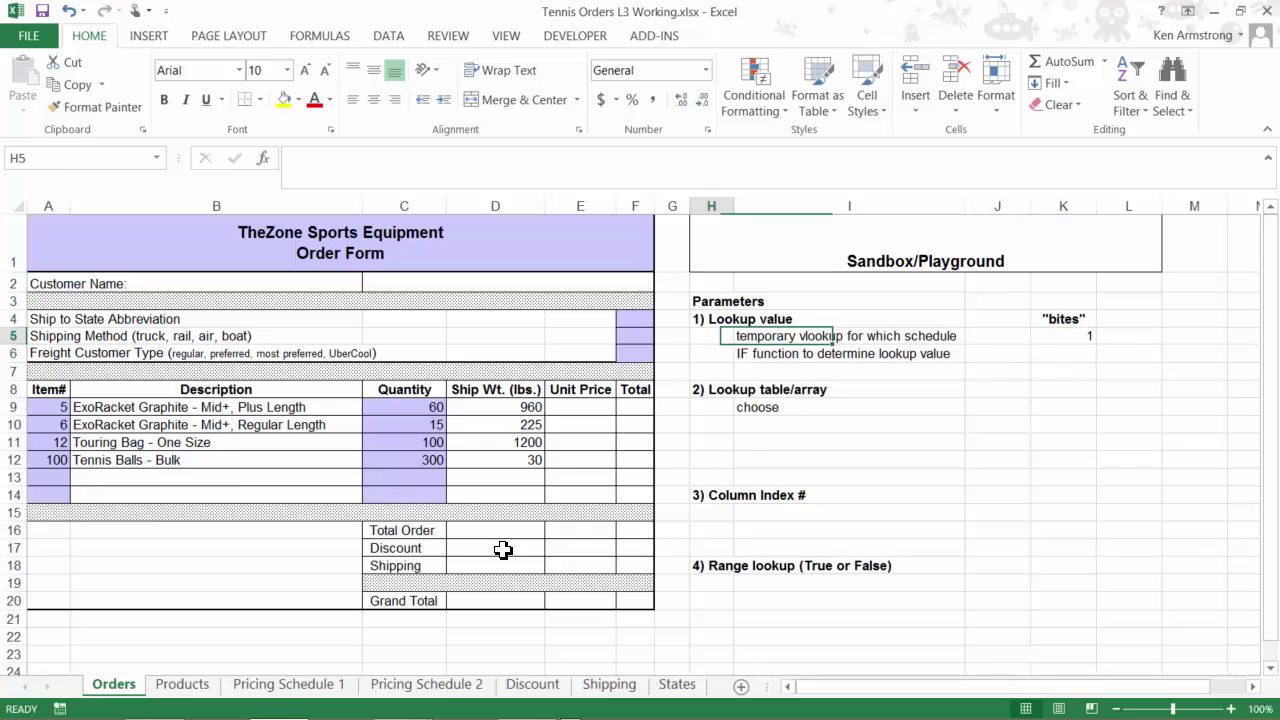
key("Down")
key("Down")
key("Down")
key("Down")
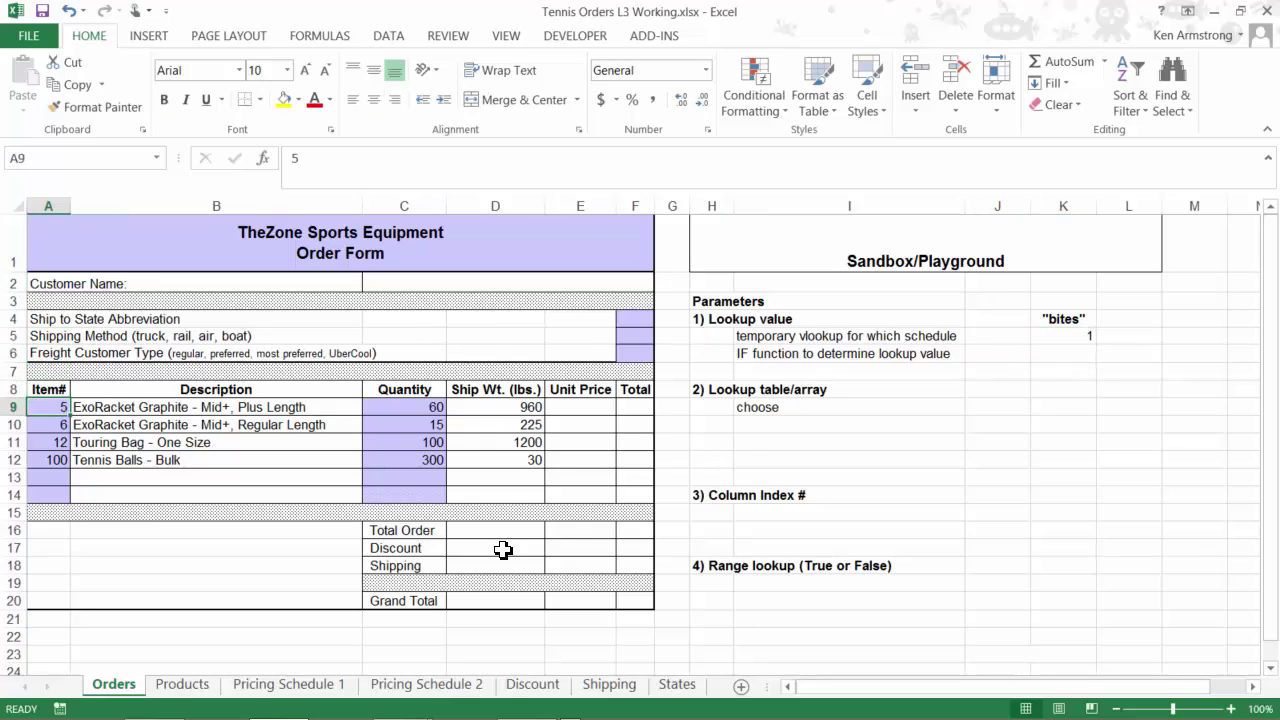
type("100")
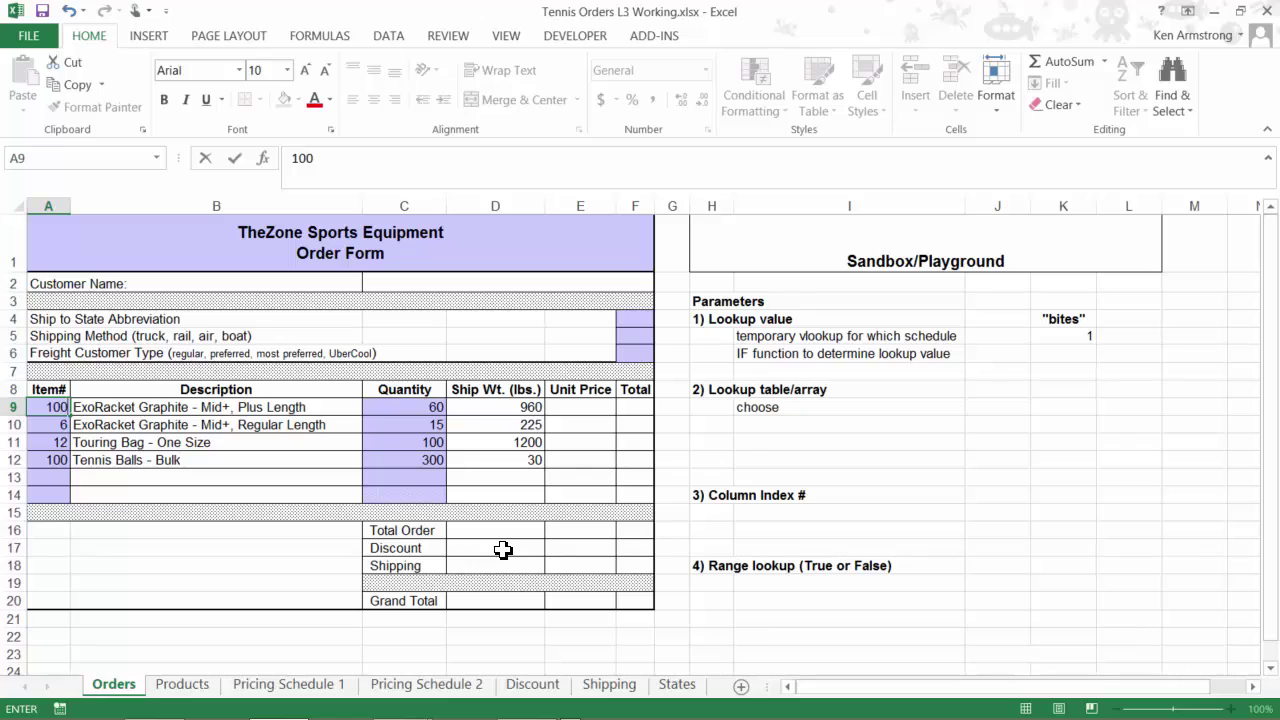
key("Return")
key("Up")
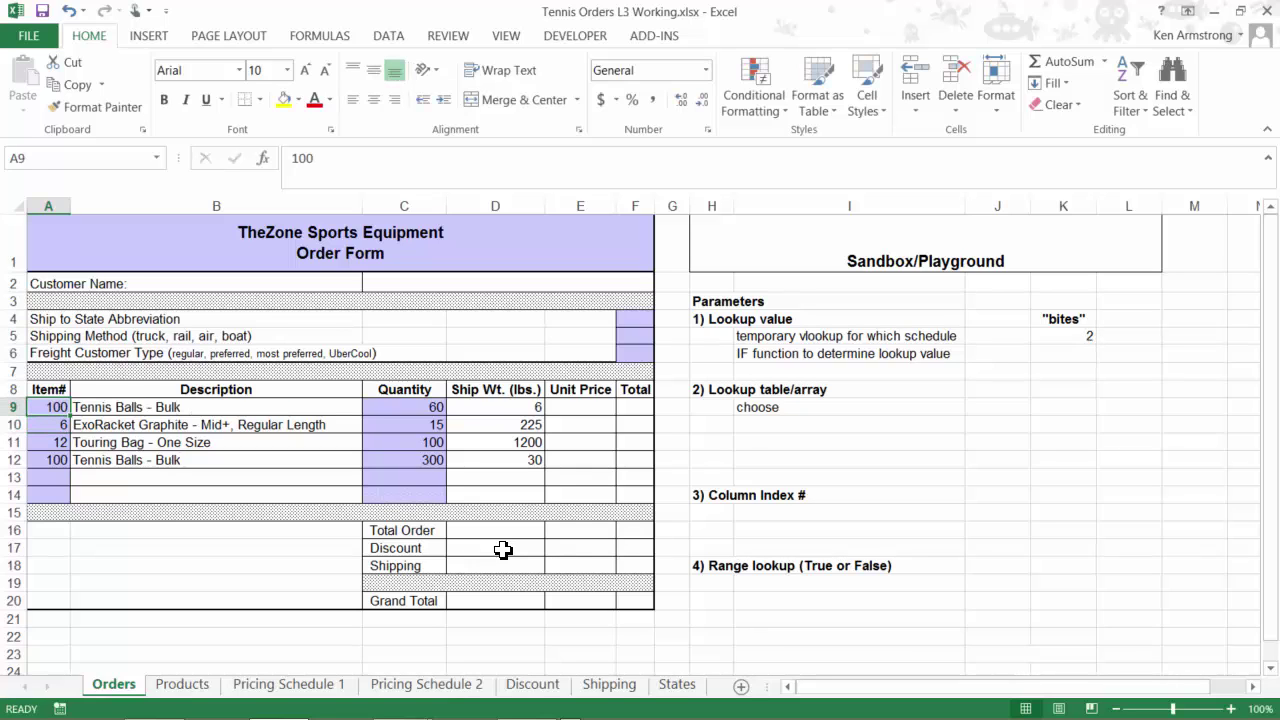
type("5")
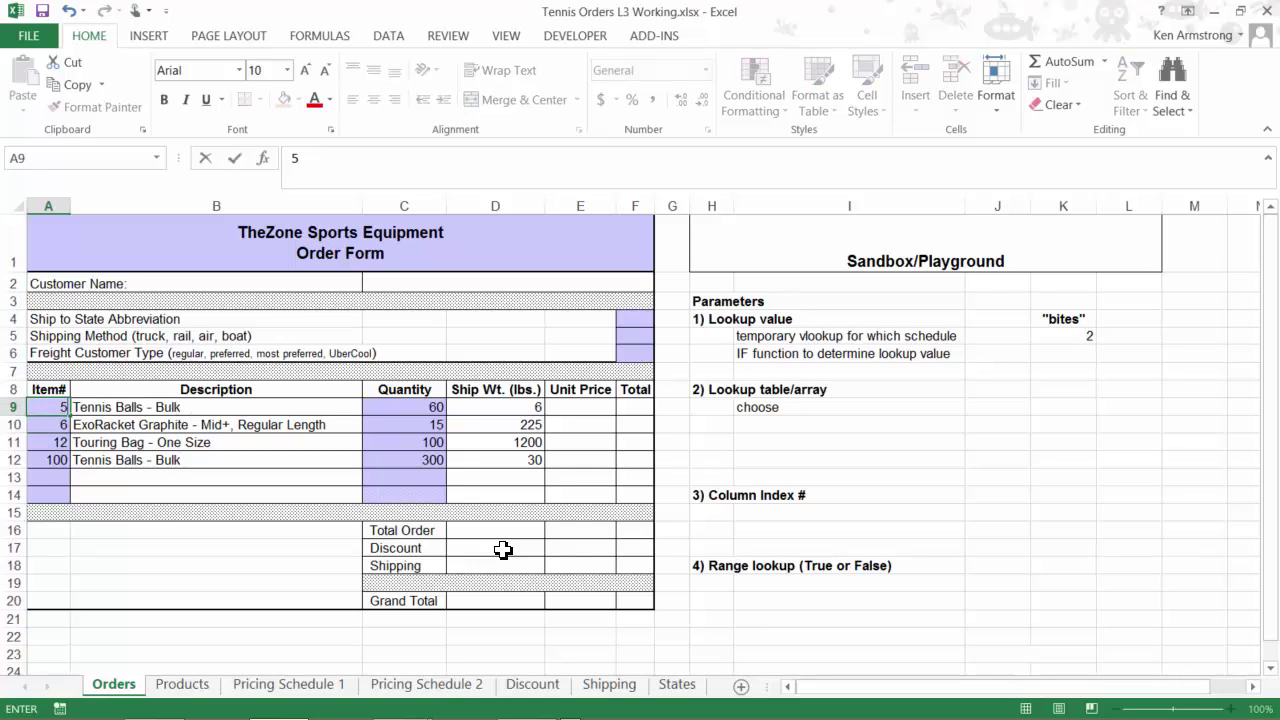
key("Tab")
Step: In K6, enter an IF formula that returns item number A9 when K5 equals 1, and quantity C9 otherwise
key("Right")
key("Right")
key("Right")
key("Right")
key("Right")
key("Right")
key("Right")
key("Right")
key("Right")
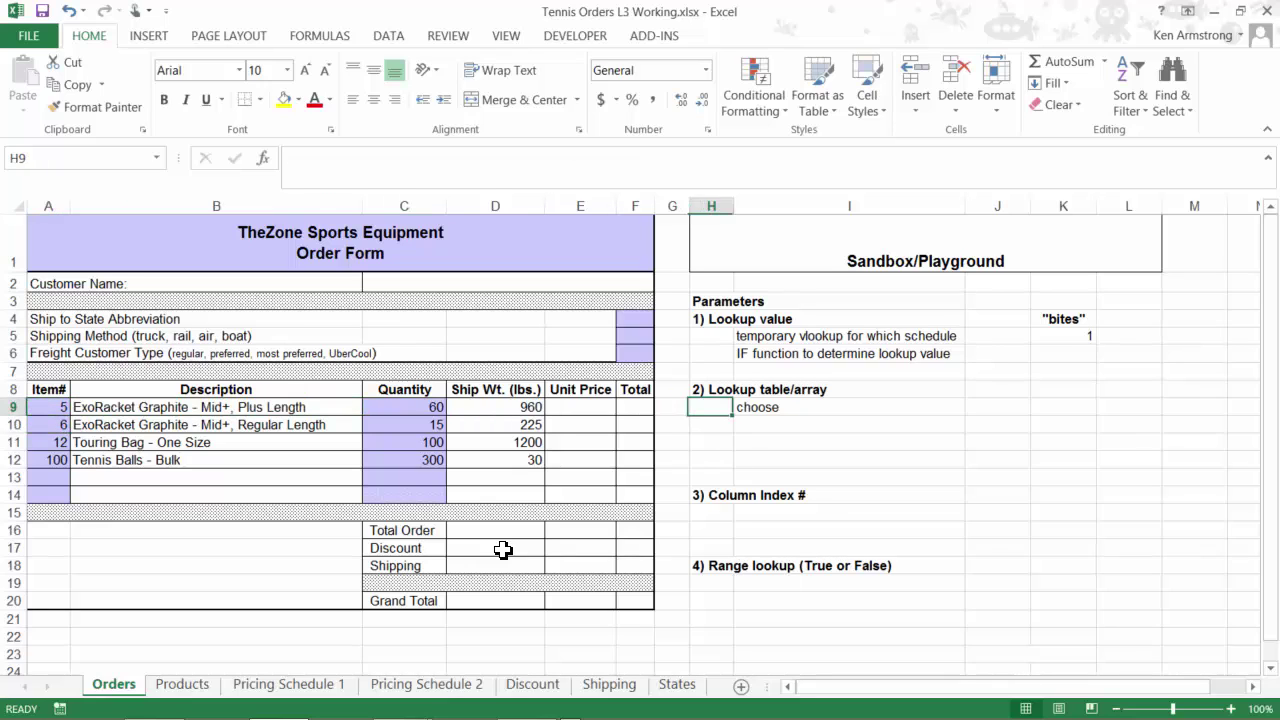
key("Up")
key("Up")
key("Up")
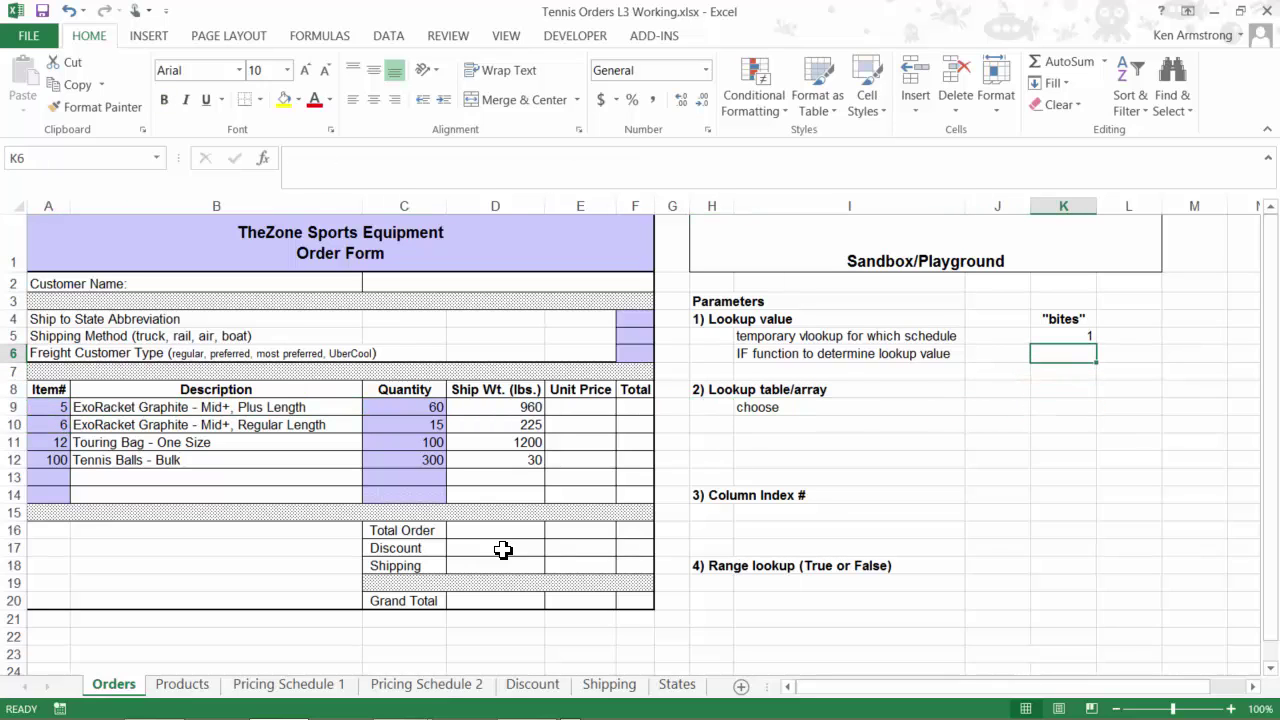
type("=if")
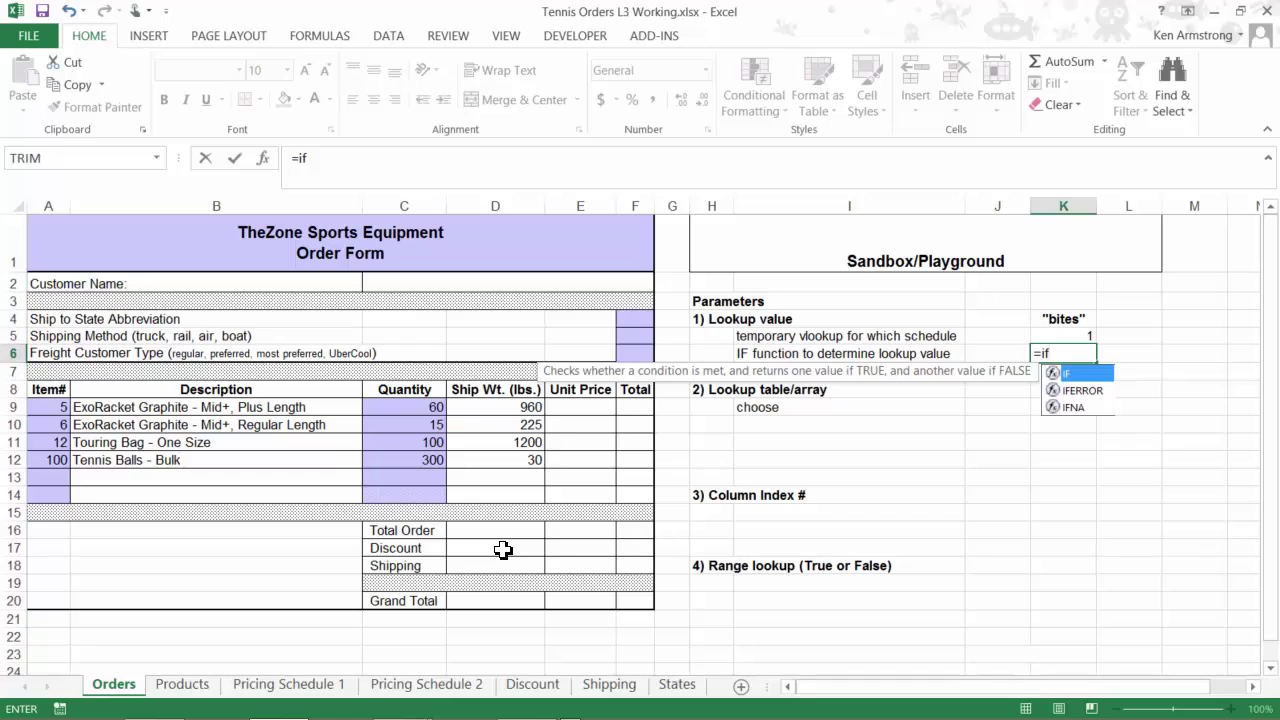
type("(")
key("Up")
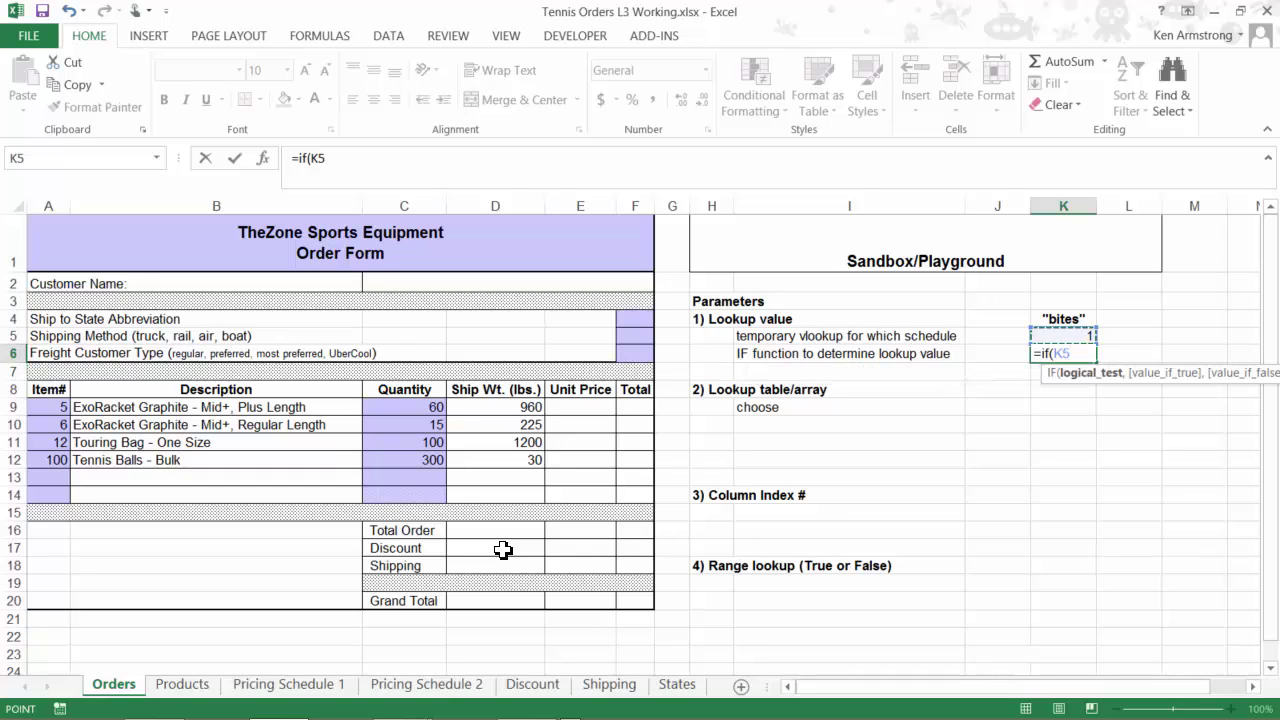
type("=1,")
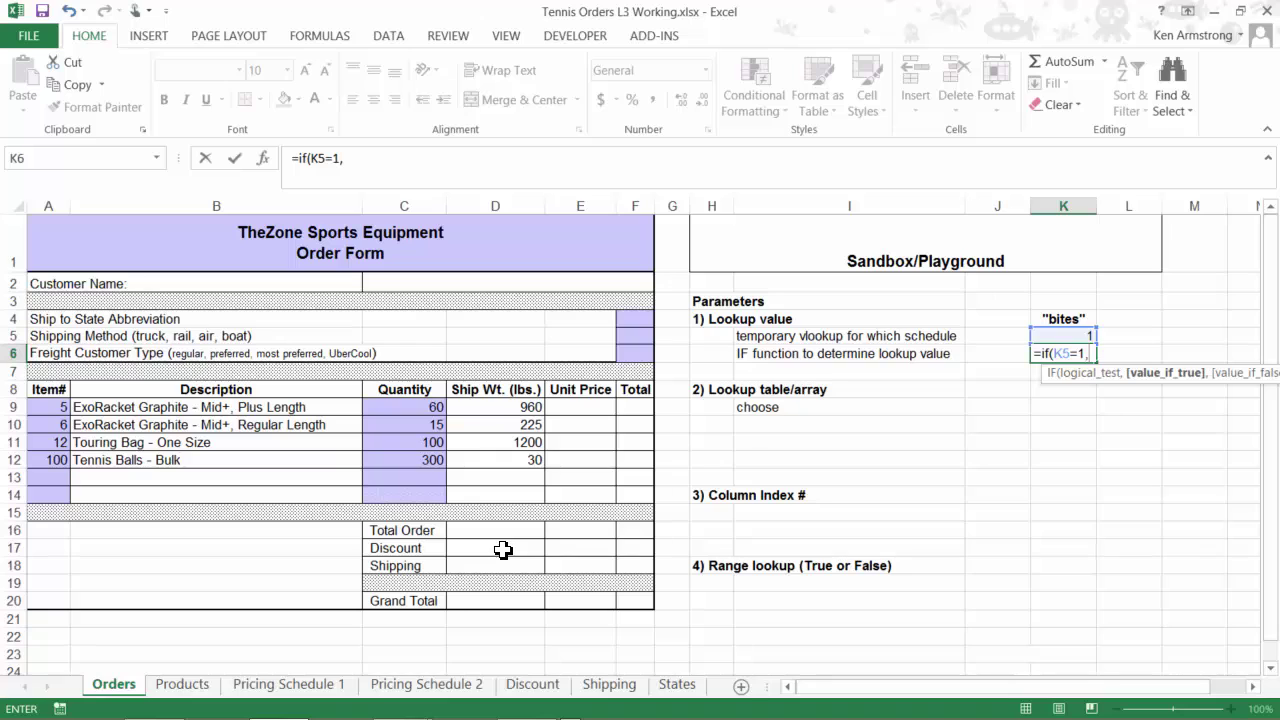
left_click(58, 406)
type(",")
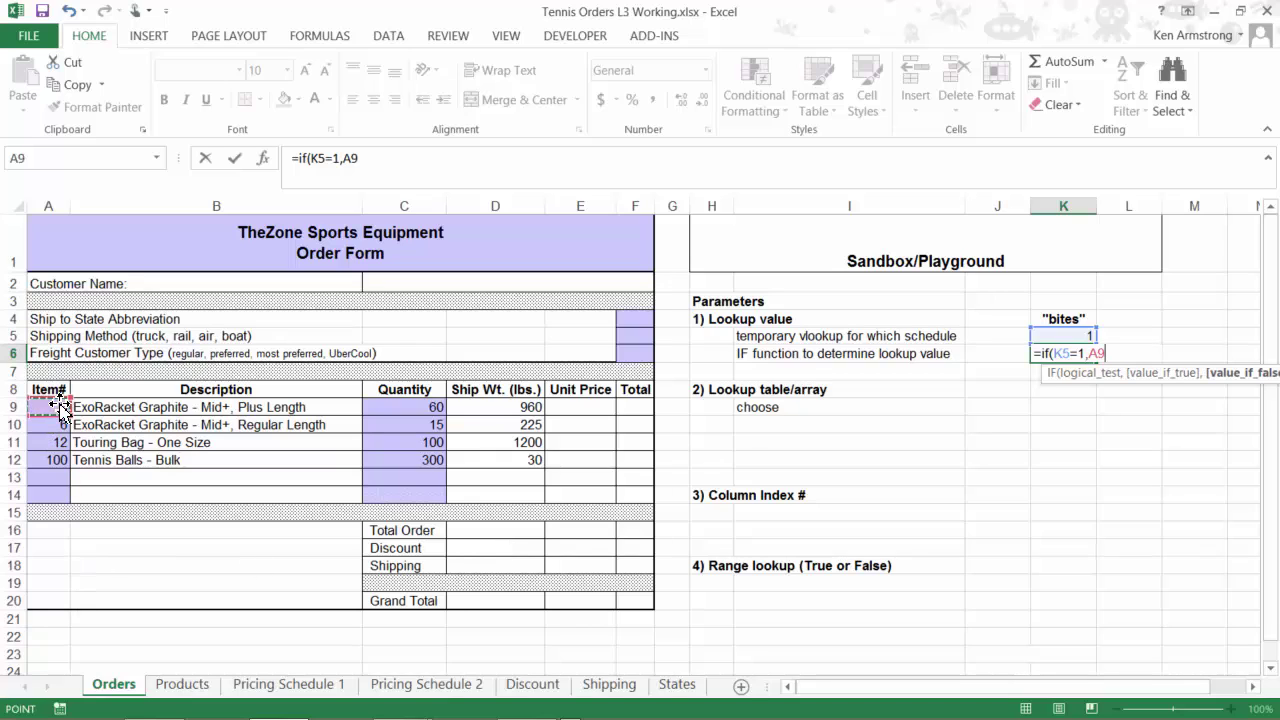
left_click(436, 412)
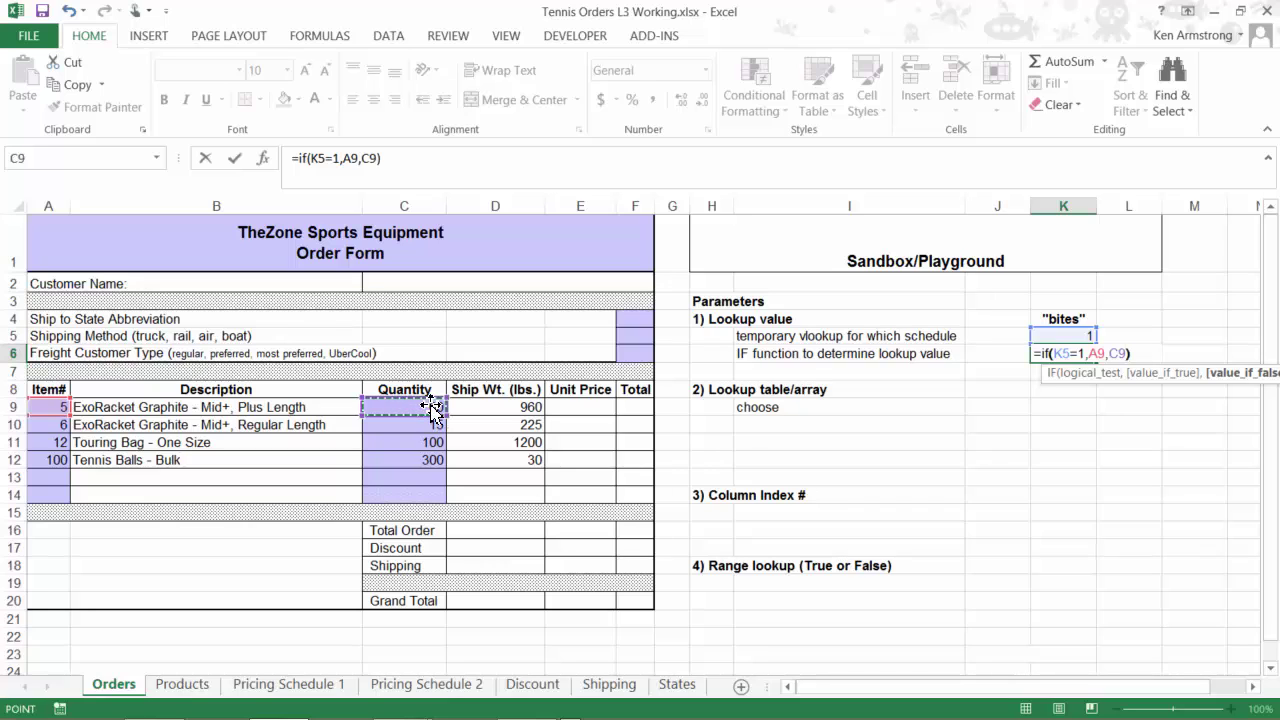
type(")")
key("Return")
key("Up")
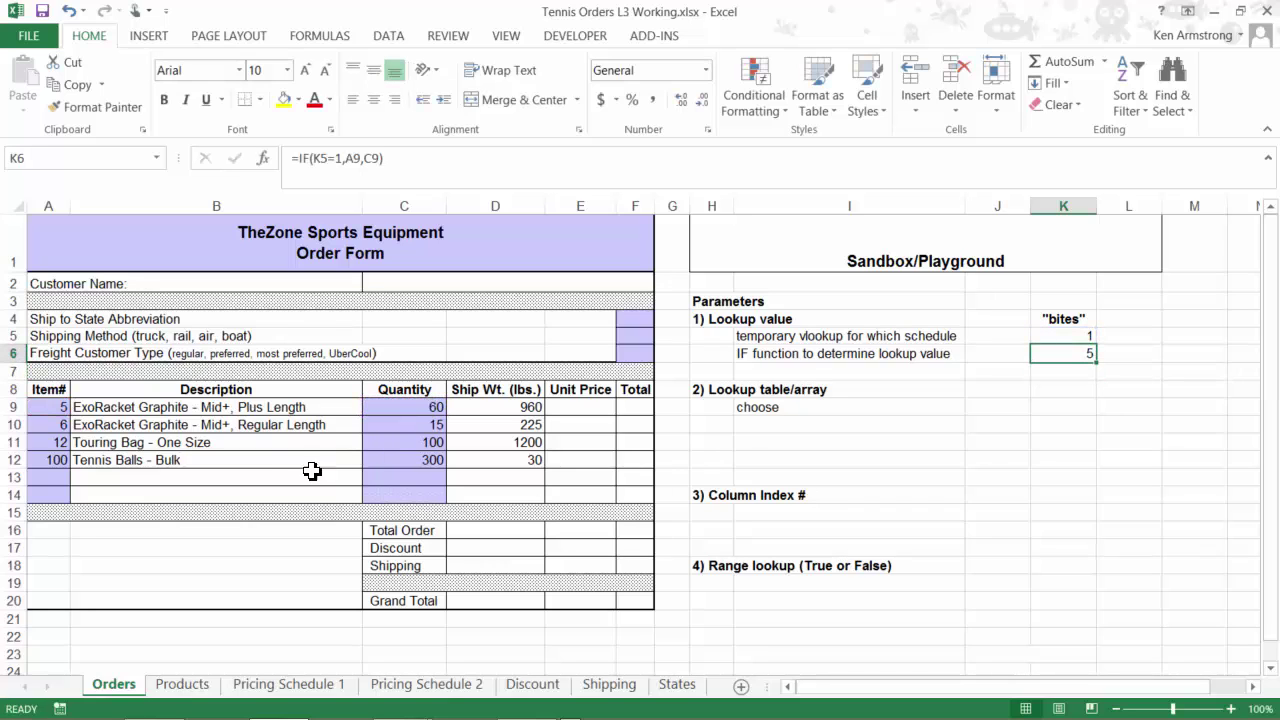
Step: Change the item number in A9 to 100 and check the IF result in K6 against the quantity in C9
left_click(50, 407)
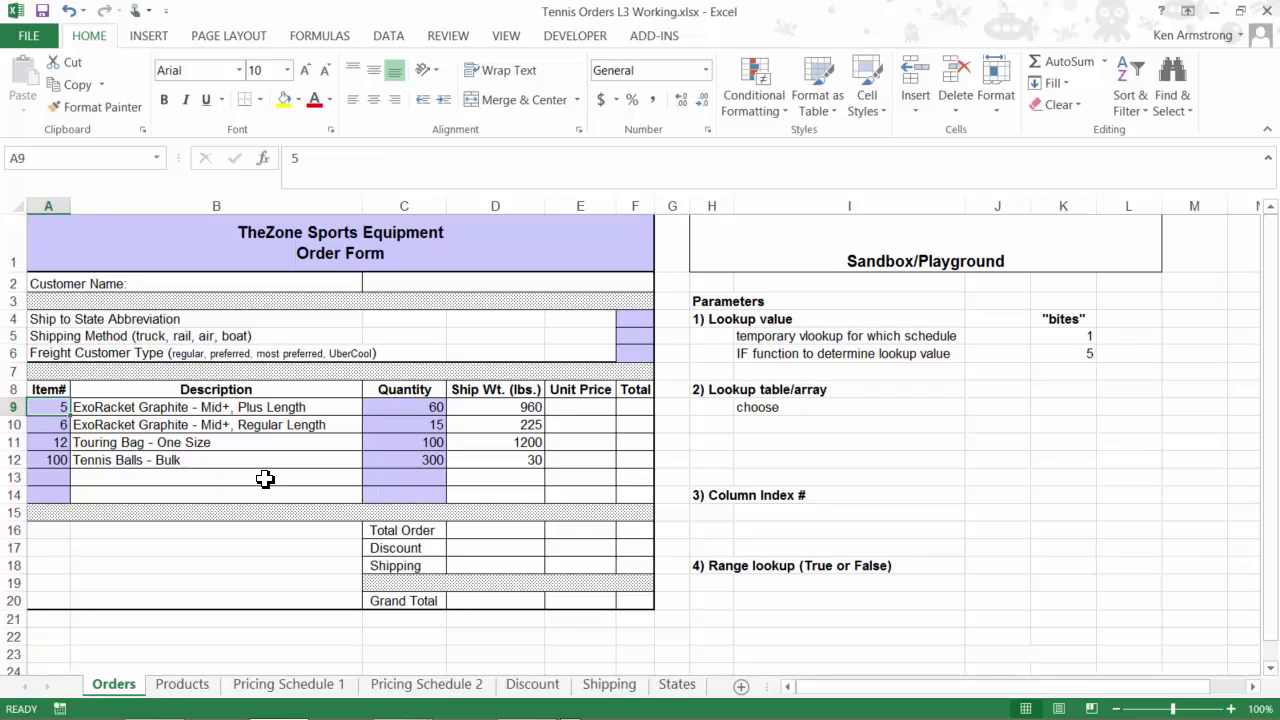
type("100")
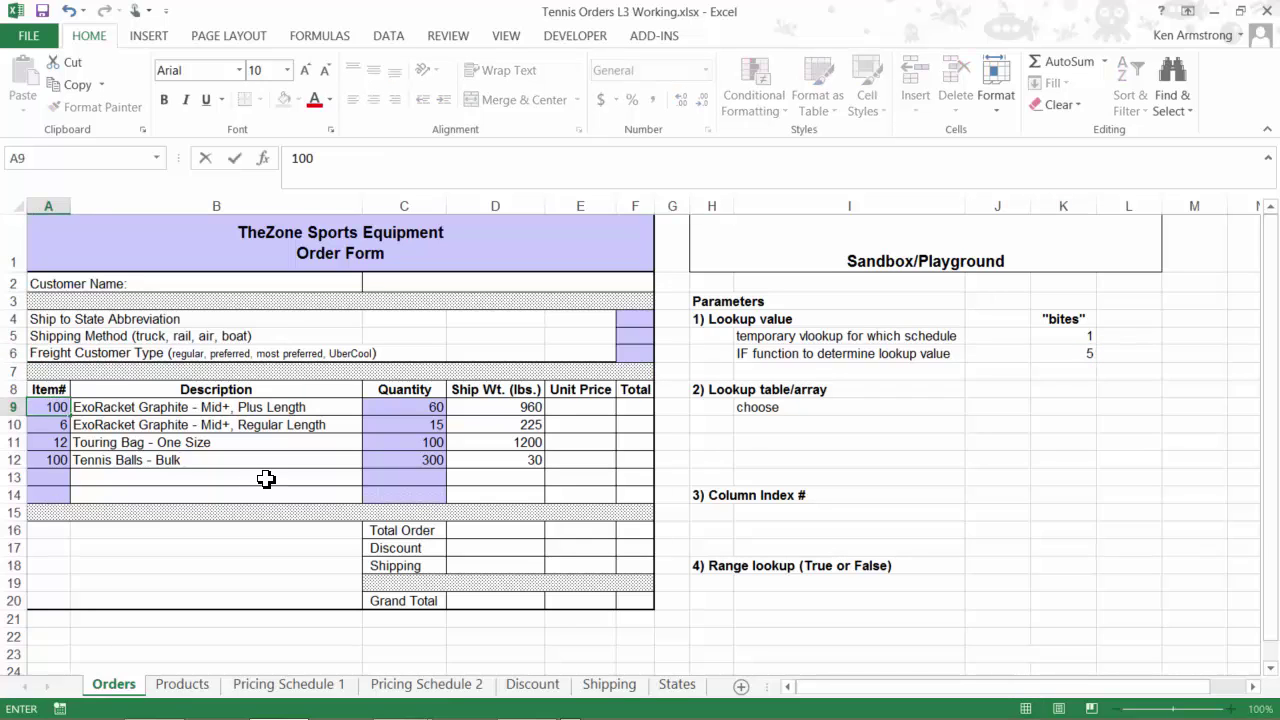
key("Return")
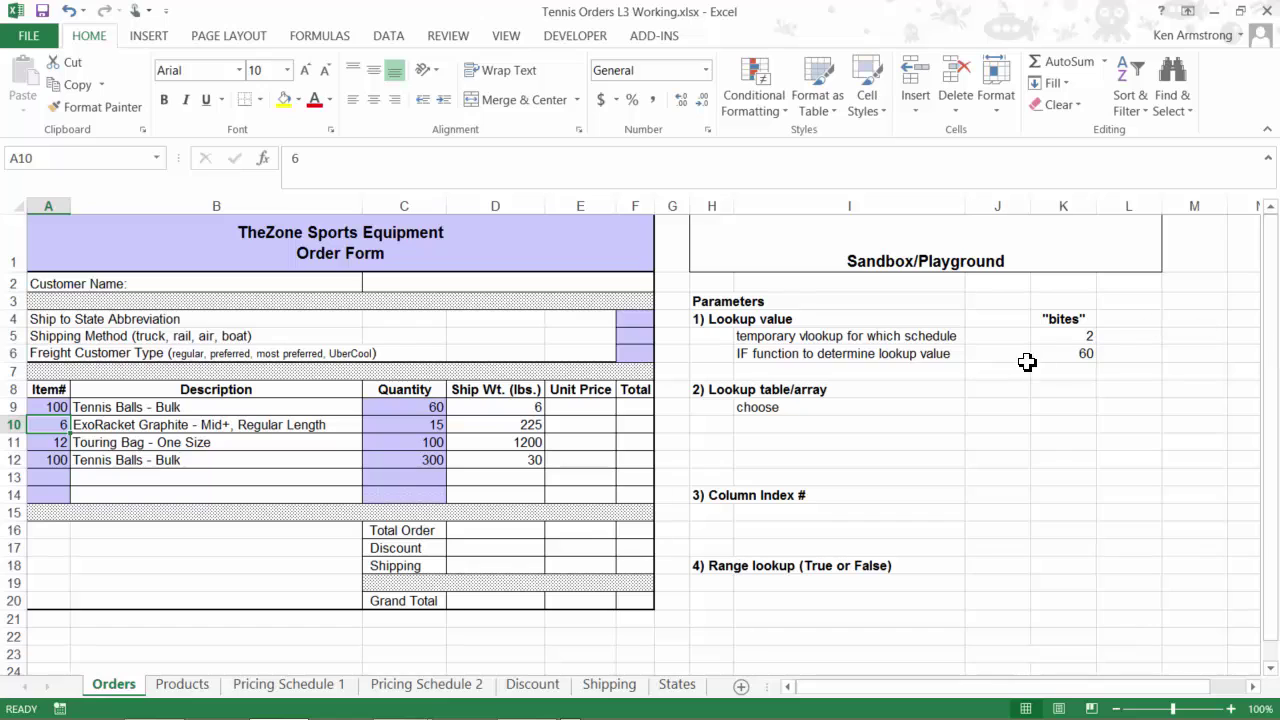
left_click(1066, 357)
left_click(410, 422)
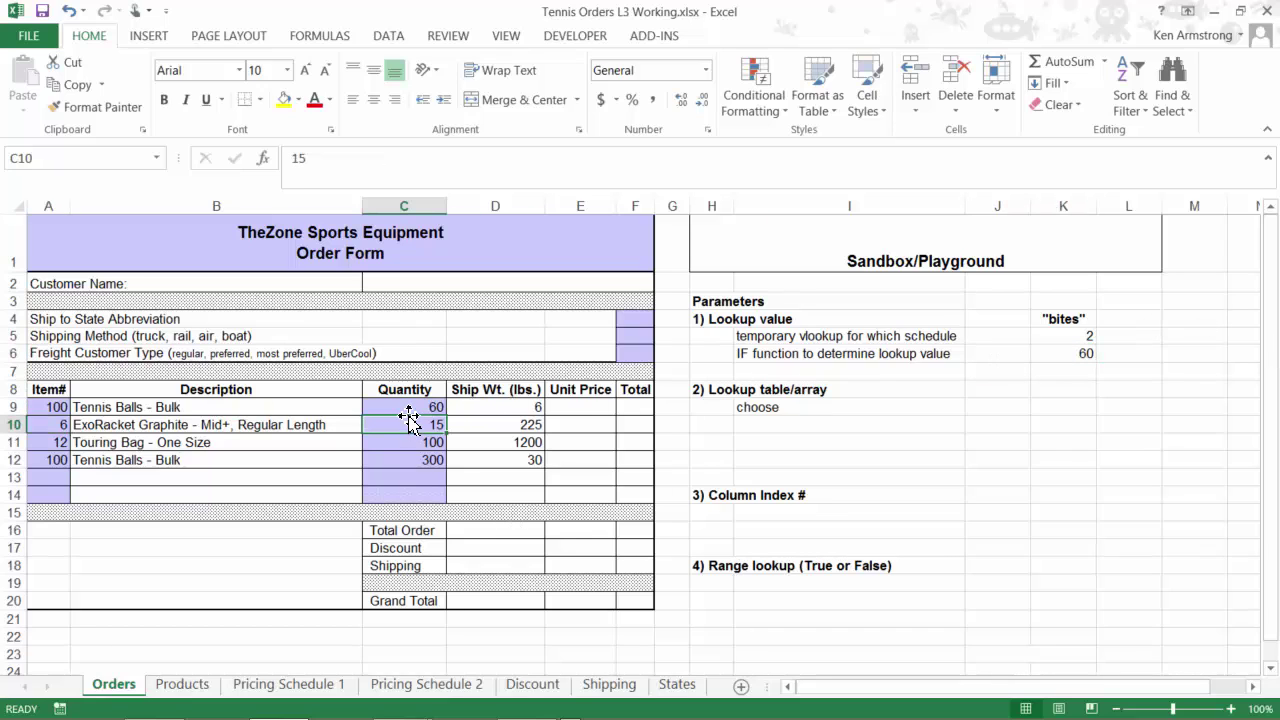
left_click(408, 409)
left_click(849, 353)
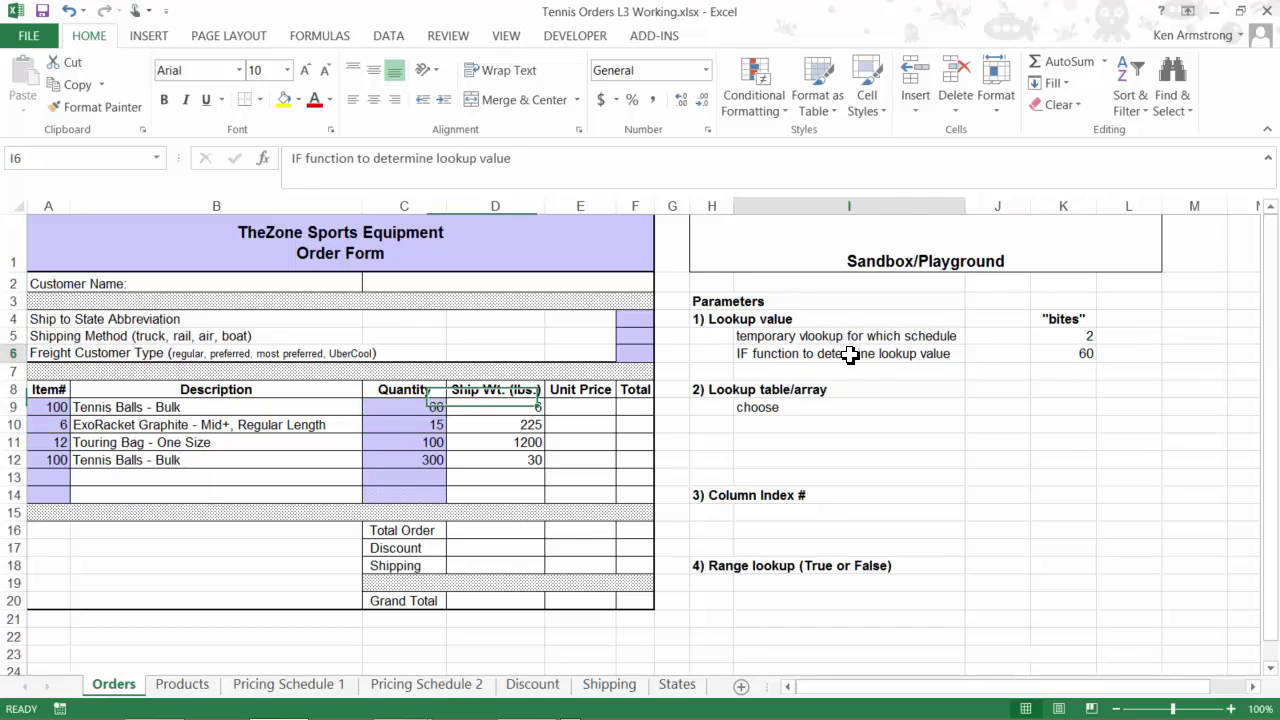
Step: Mark the "1) Lookup value" heading in H4:I4 as done with a light green fill
left_click_drag(849, 353, 952, 400)
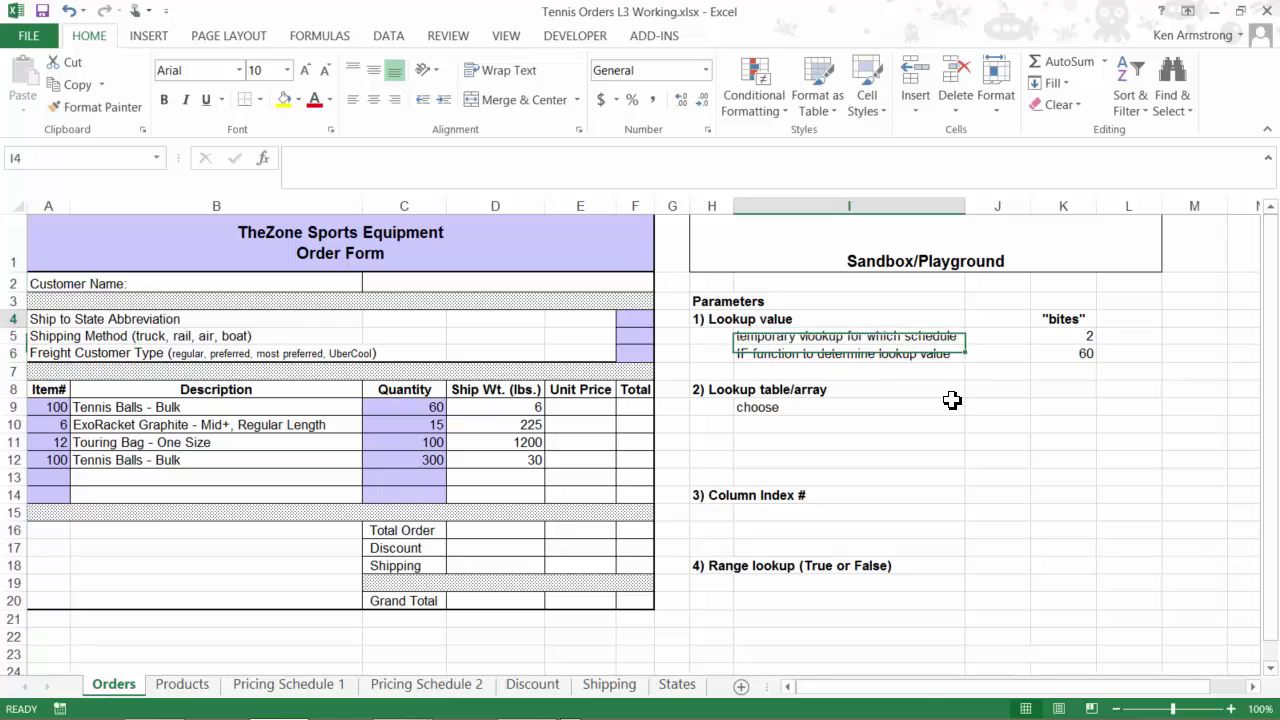
left_click(725, 318)
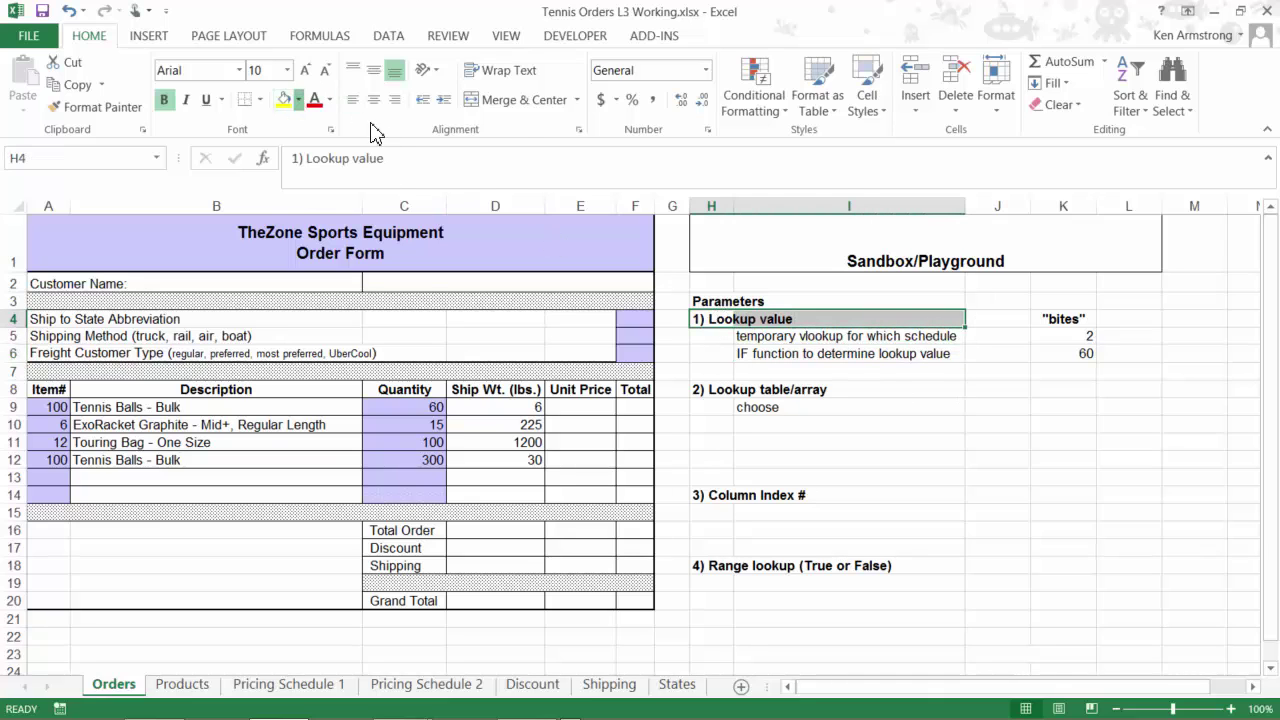
left_click(298, 100)
left_click(347, 250)
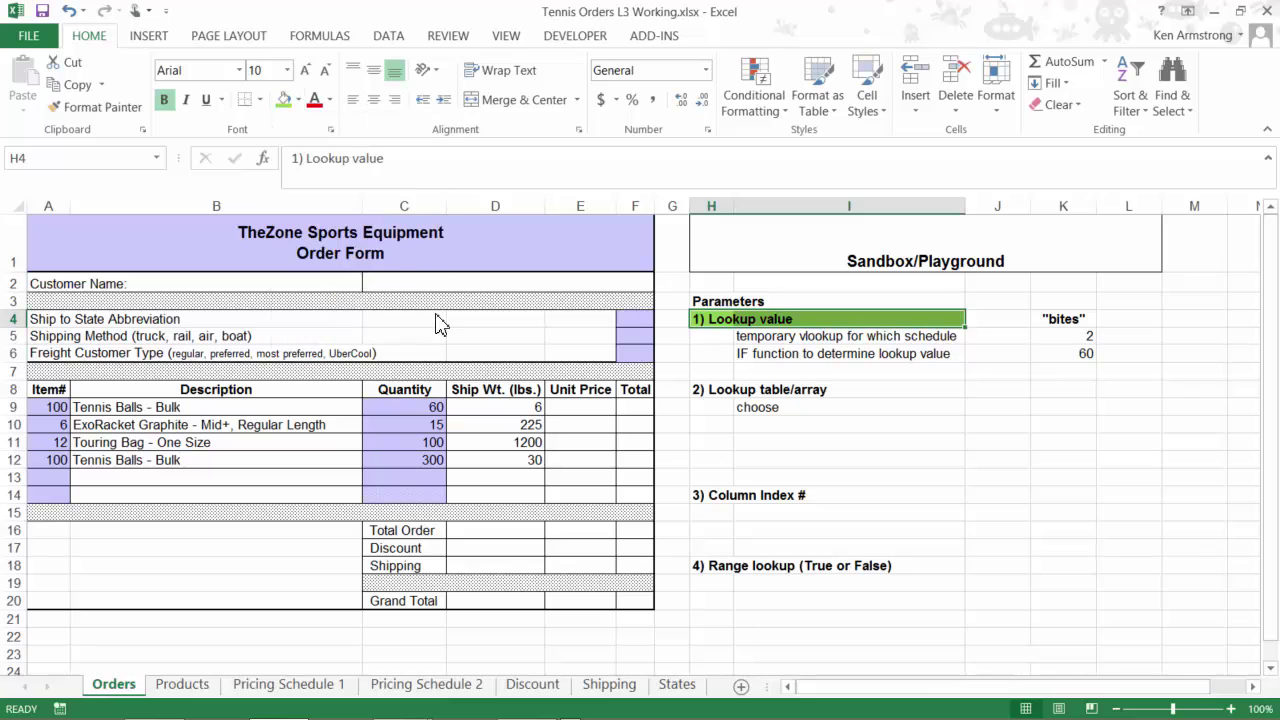
Step: For the lookup table/array parameter, examine the price tables on Pricing Schedule 1 and Pricing Schedule 2
left_click(801, 404)
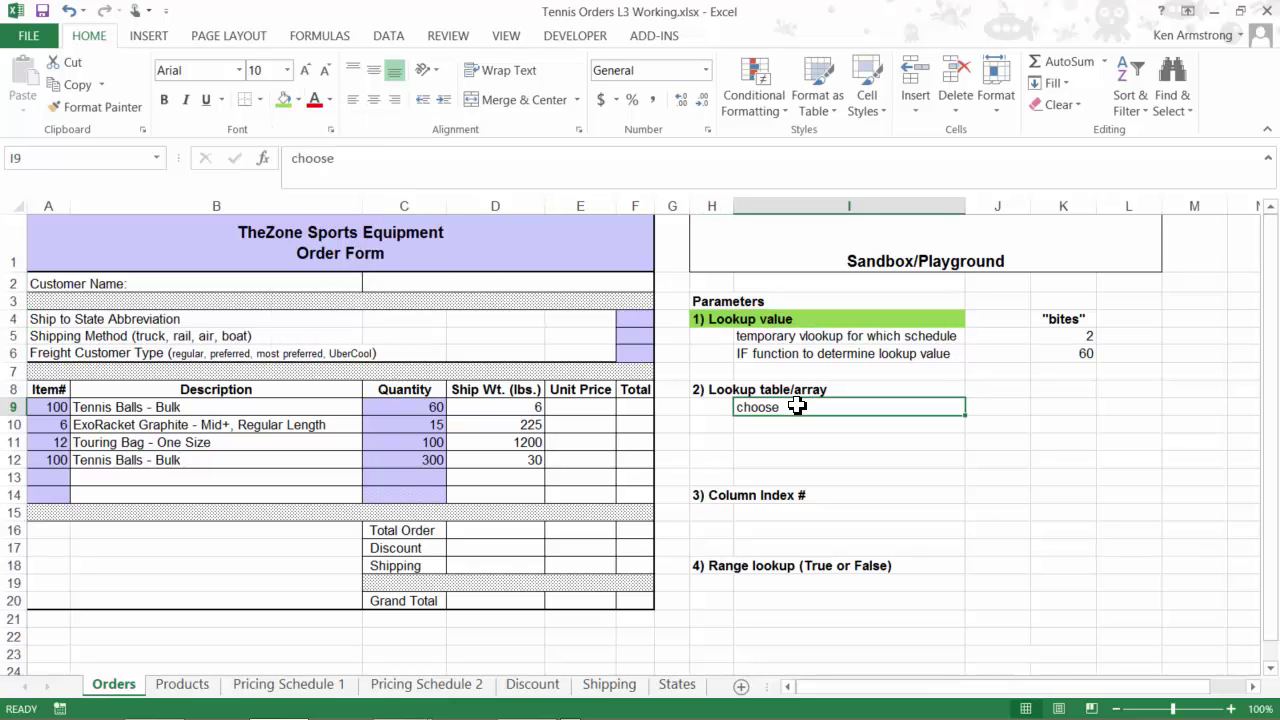
left_click(352, 686)
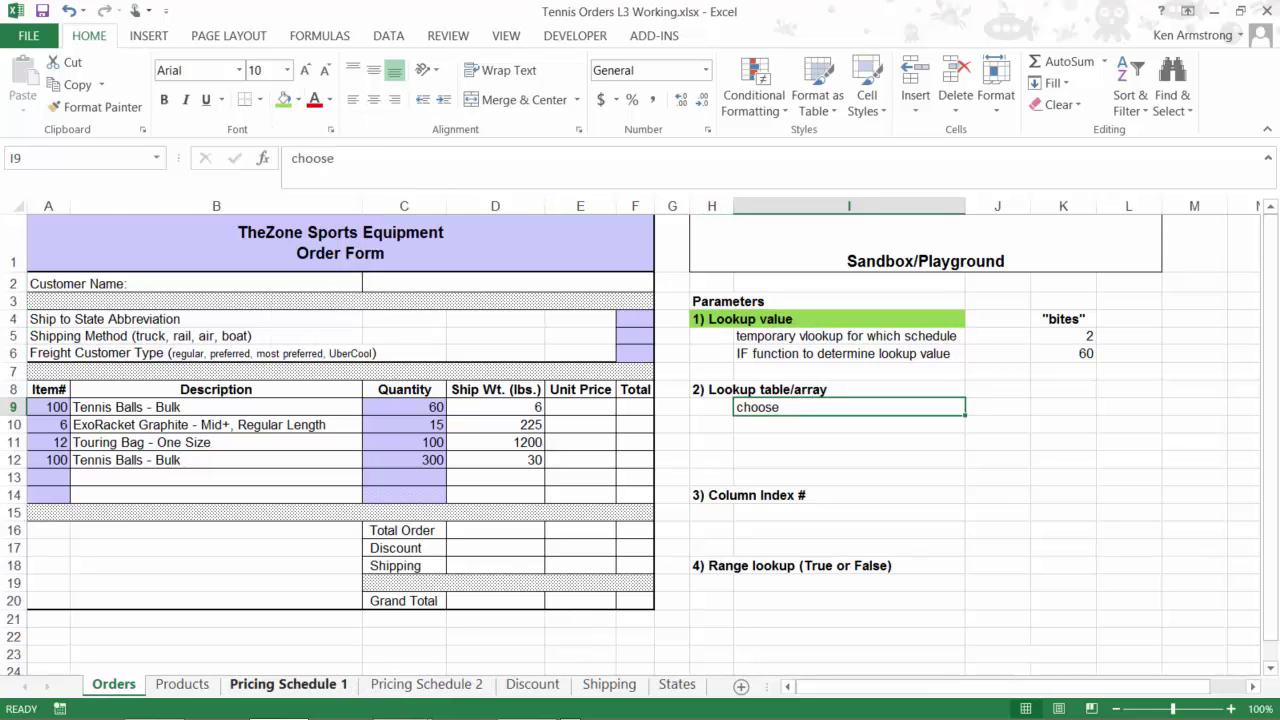
left_click(380, 690)
left_click(348, 688)
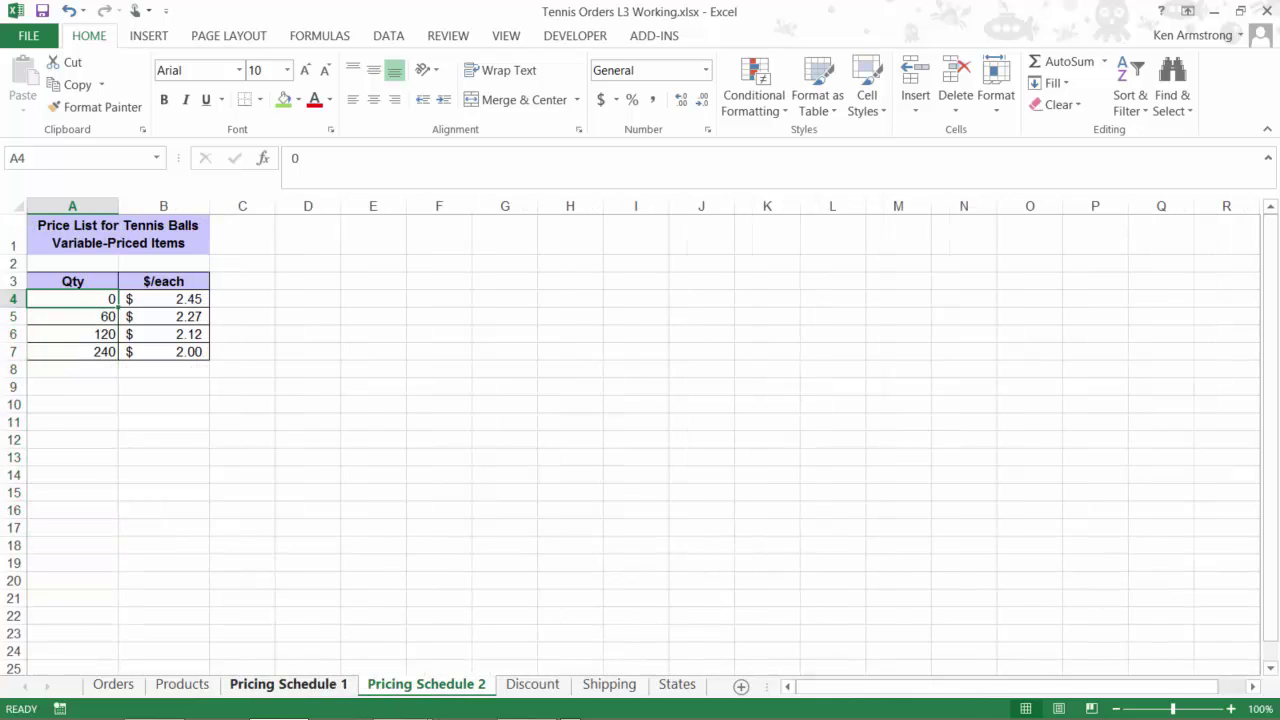
Step: On the Orders sheet, enter the formula =CHOOSE(2,"A","B","C") in K9 beside the "choose" label
left_click(138, 686)
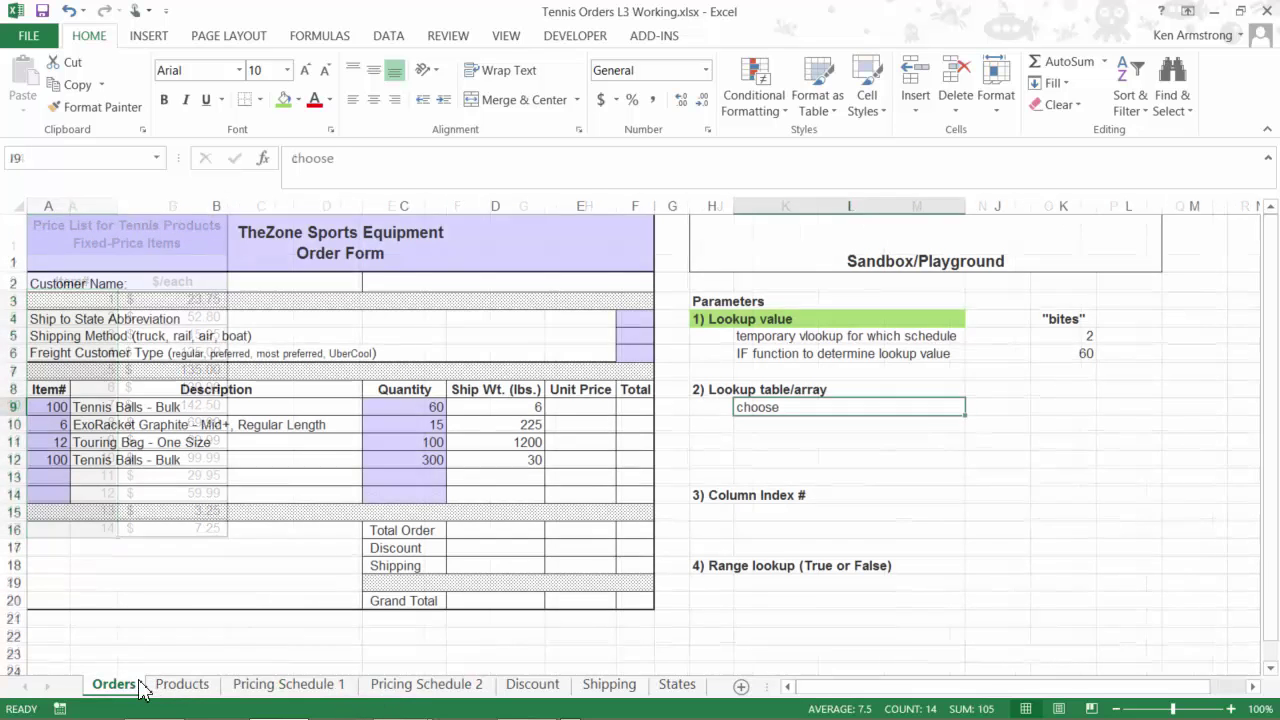
left_click(1062, 406)
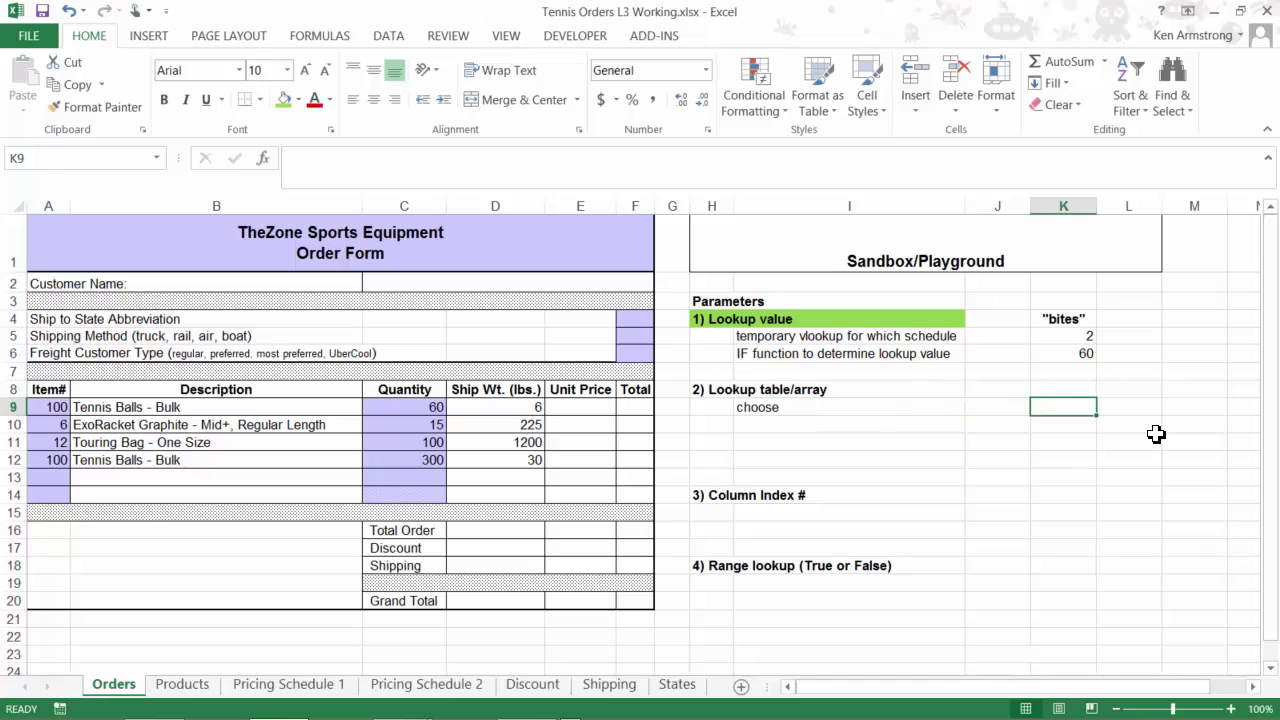
type("=cho")
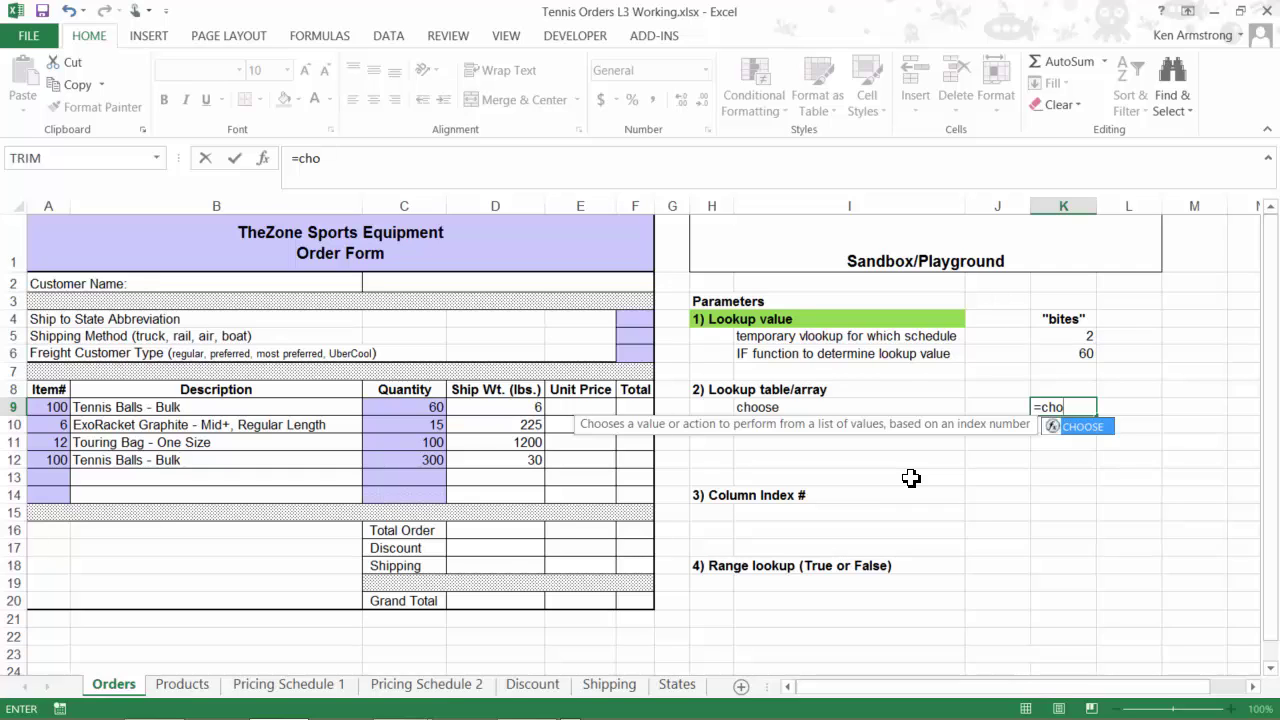
key("Tab")
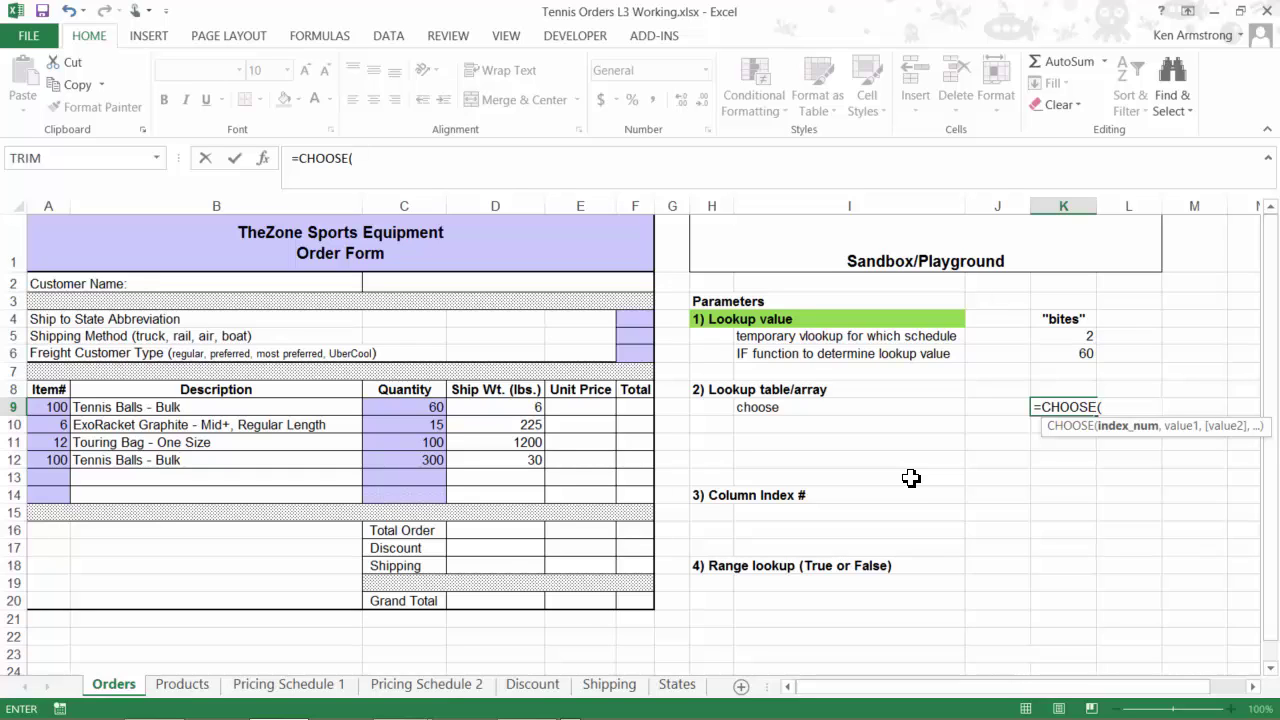
type("2,\"A")
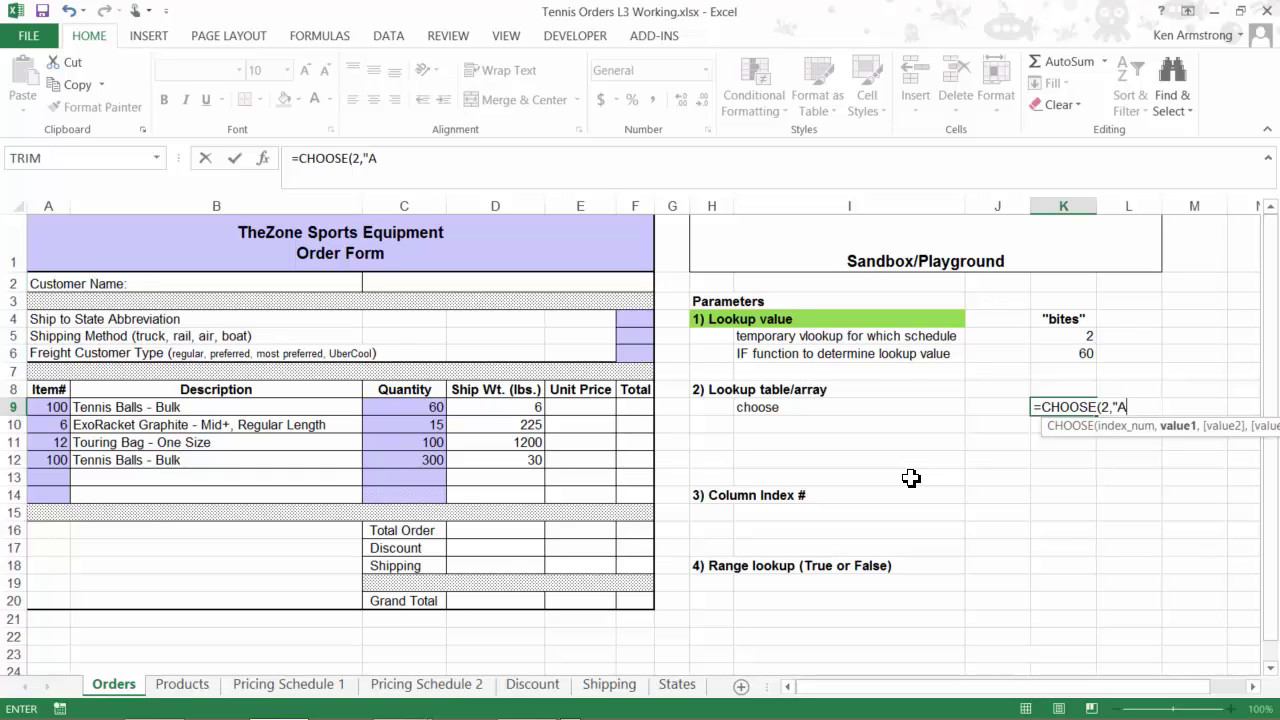
type("\",\"")
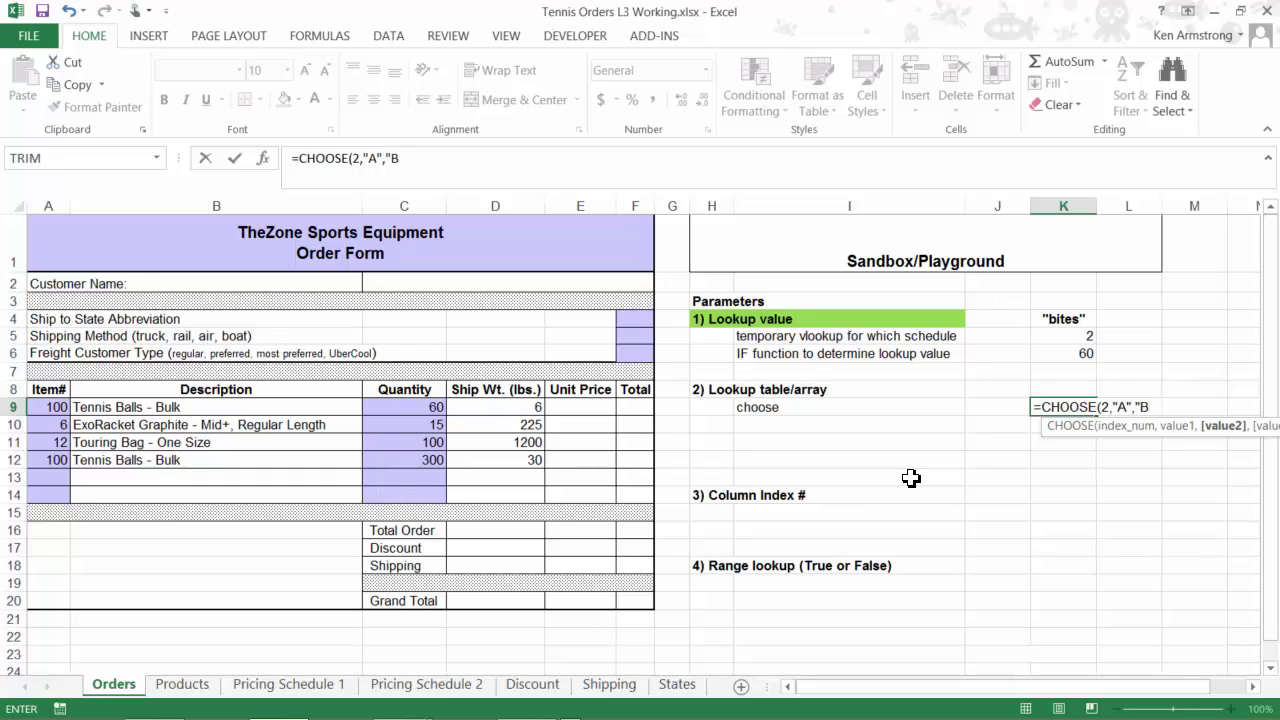
type("B\",\"C")
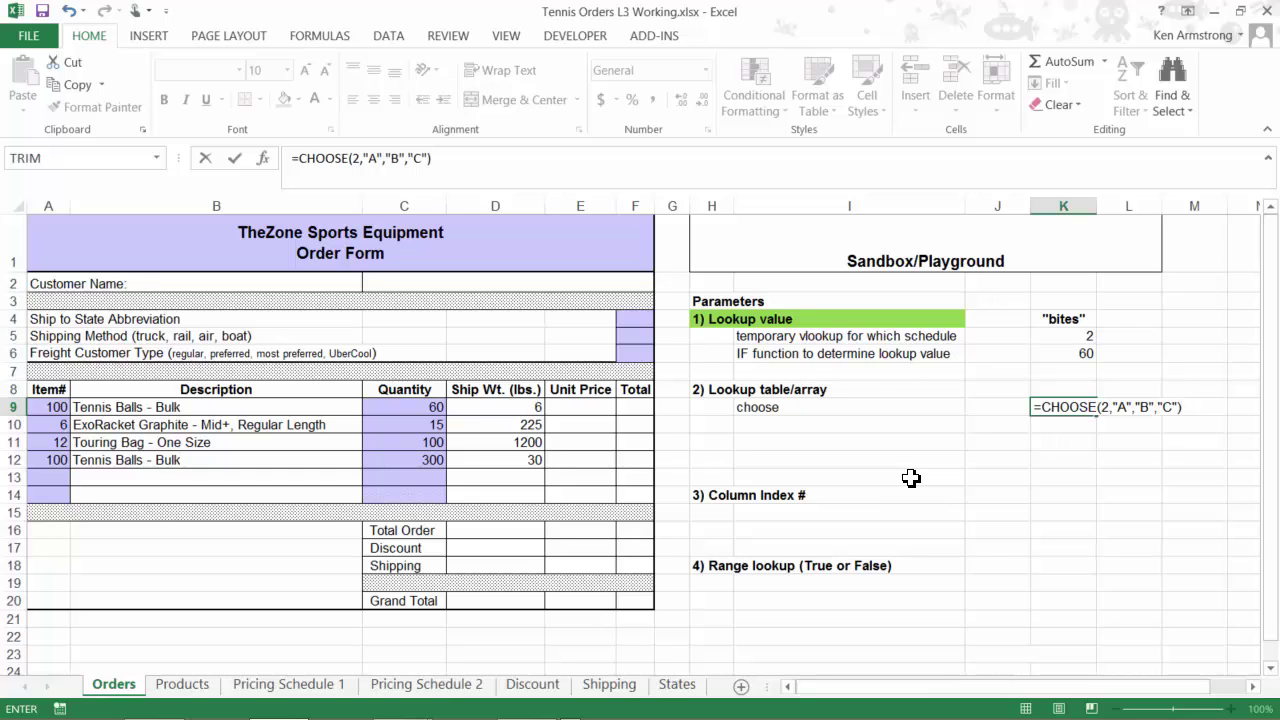
key("Return")
key("Up")
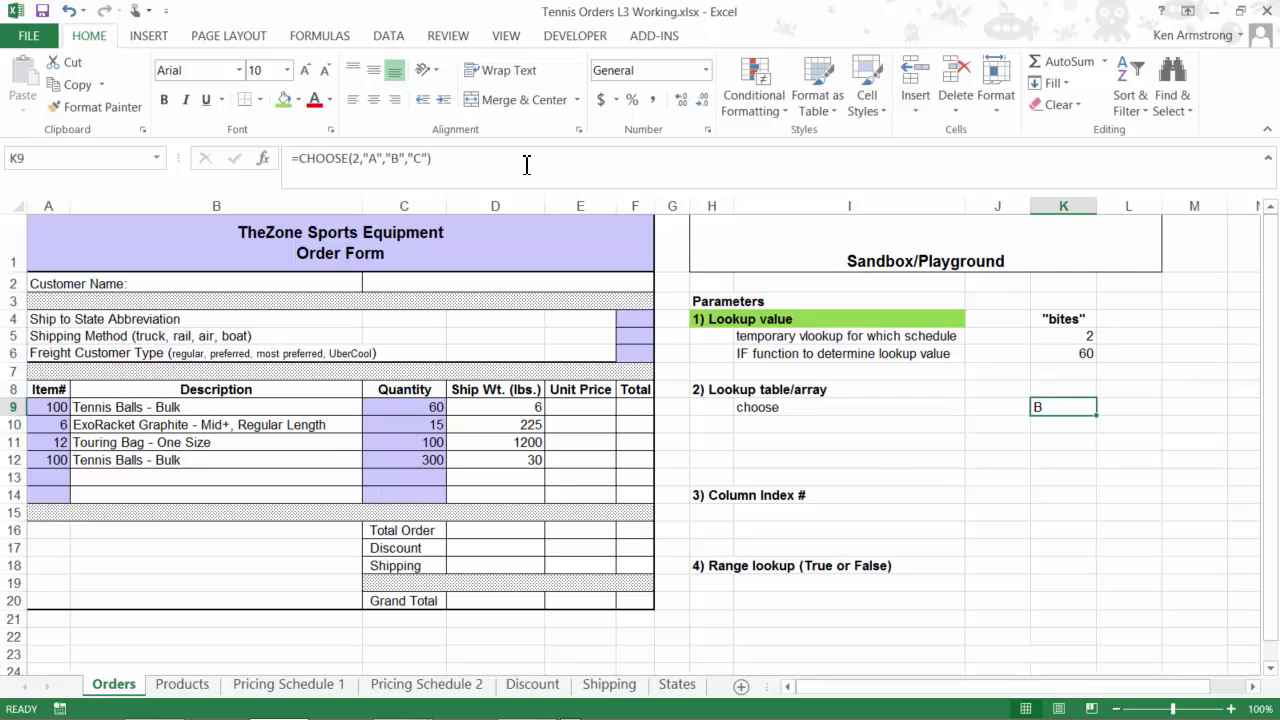
Step: Change the index number of the CHOOSE formula in K9 to 3
left_click(360, 158)
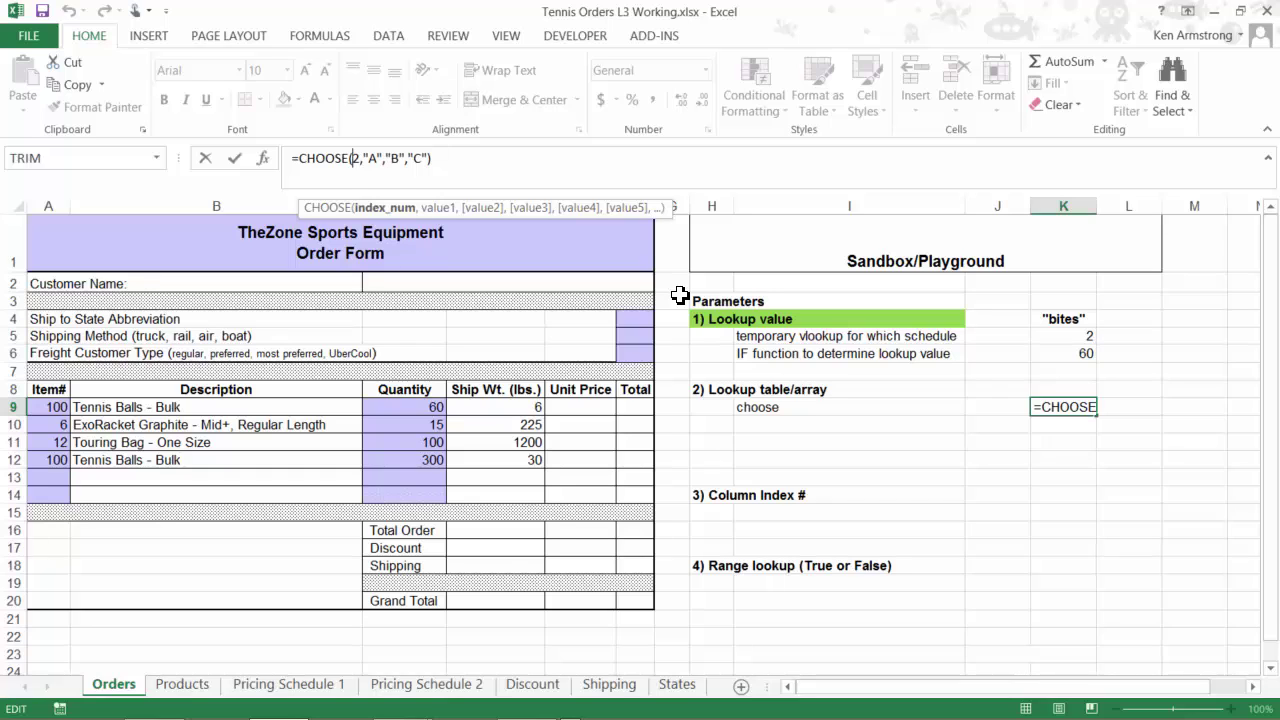
key("Delete")
type("3")
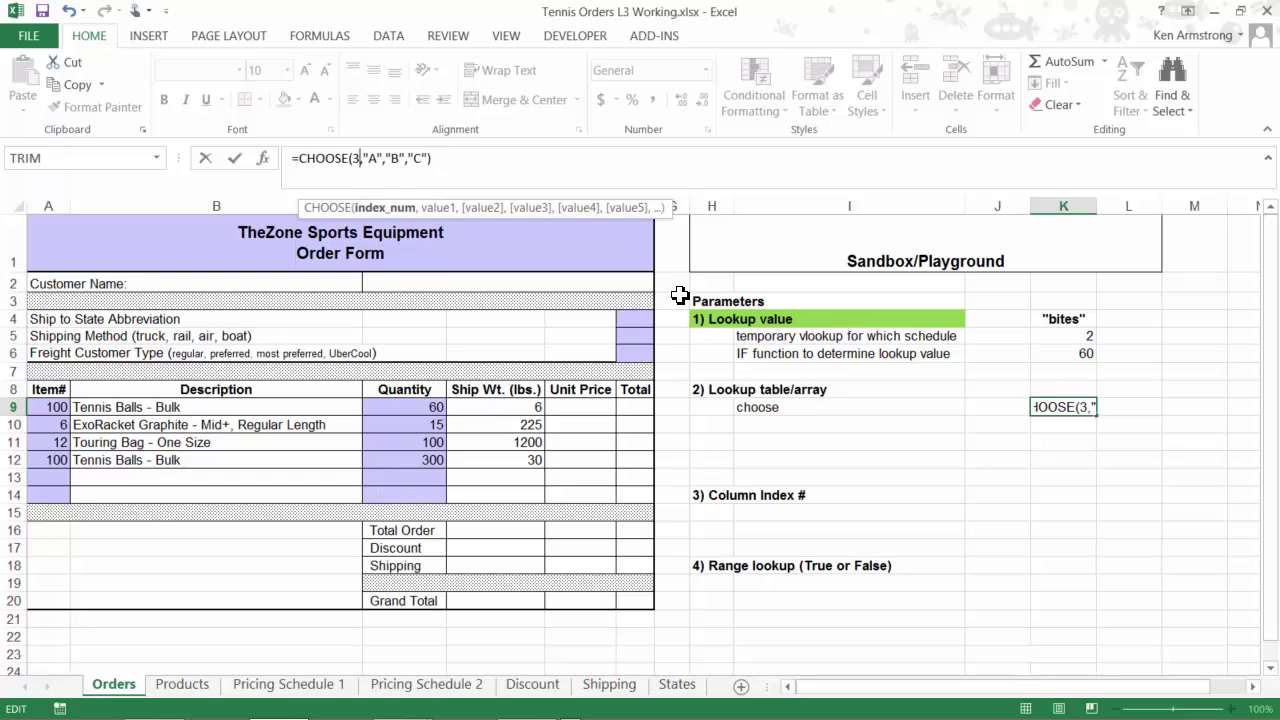
key("Return")
key("Up")
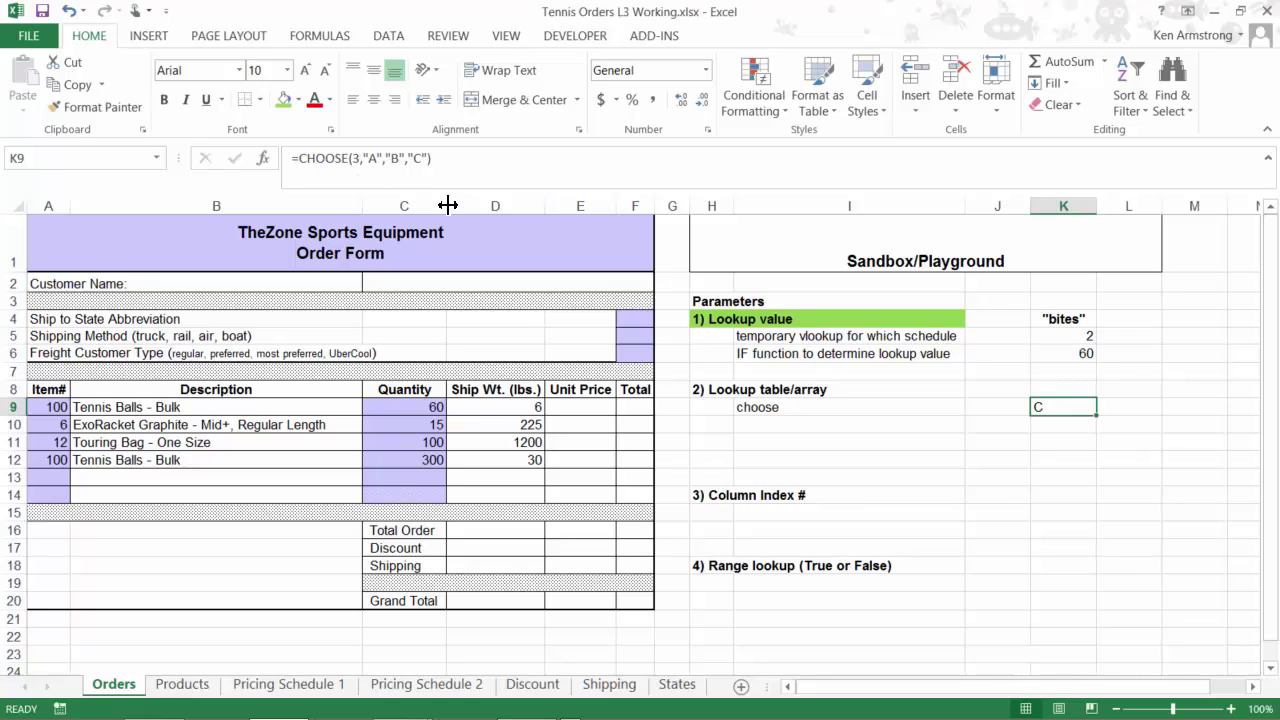
Step: Replace the hard-coded index number in K9's CHOOSE formula with a reference to the schedule number in K5
double_click(357, 160)
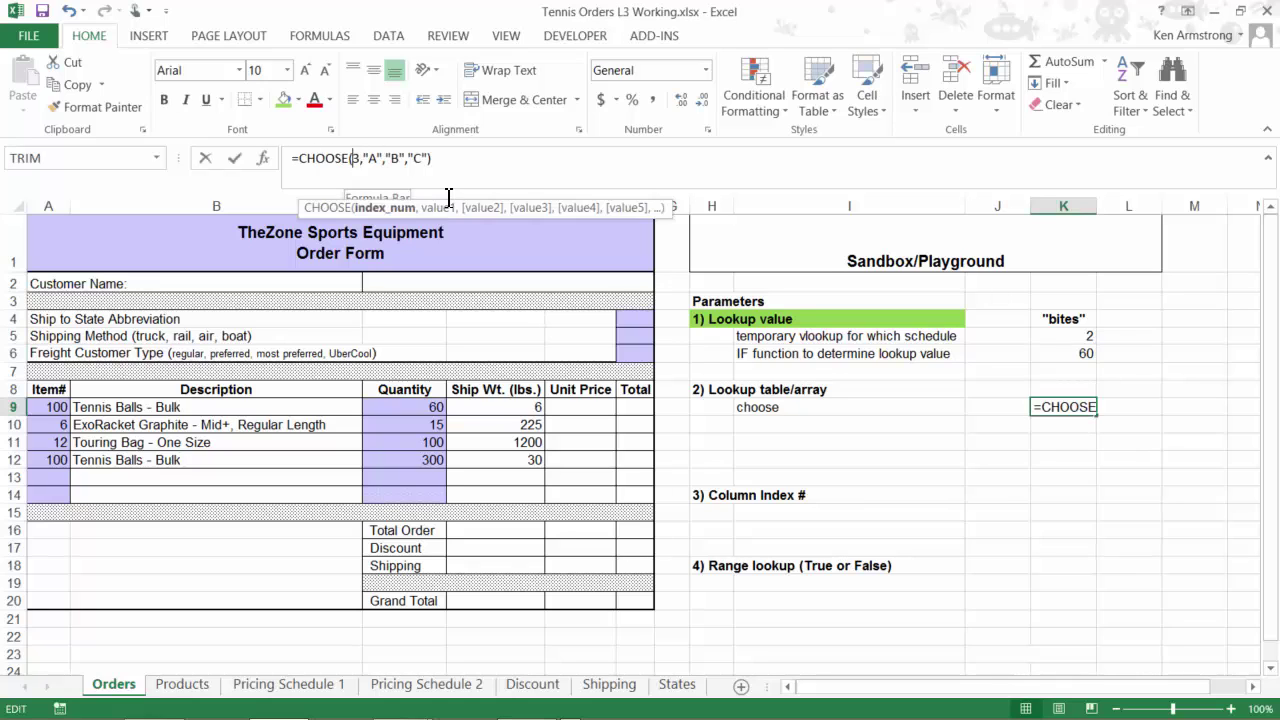
key("Delete")
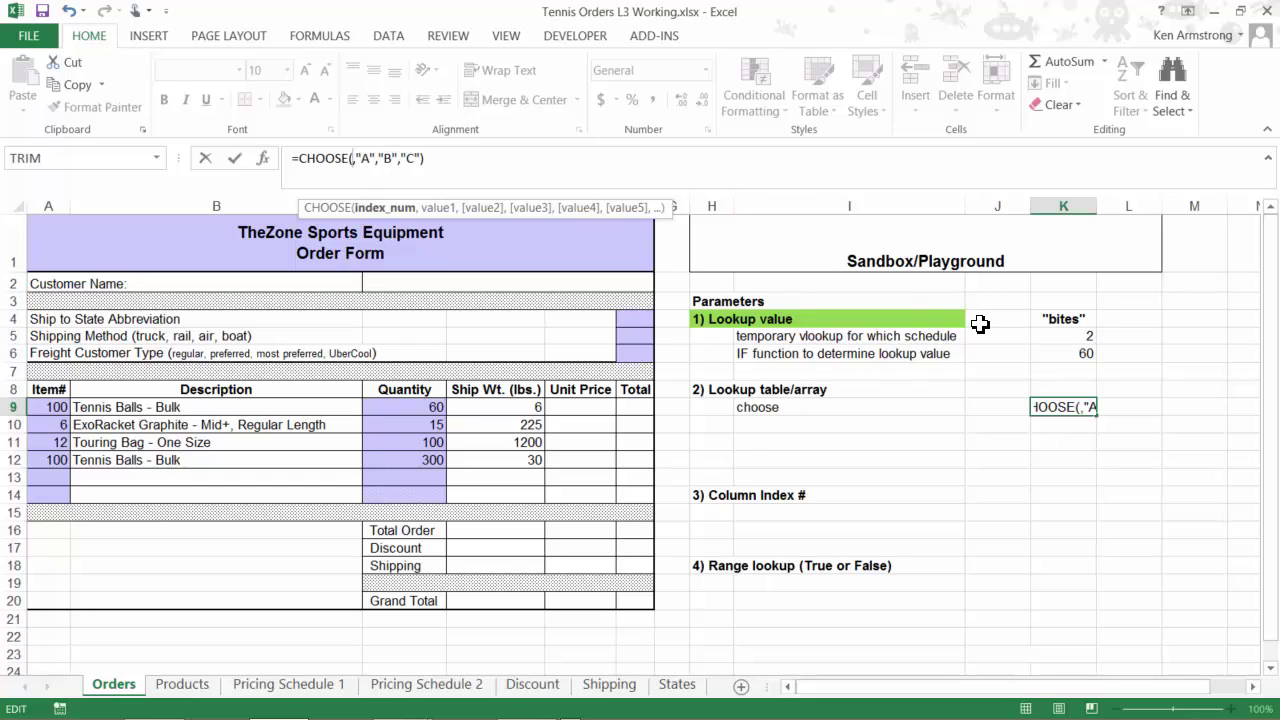
left_click(1056, 336)
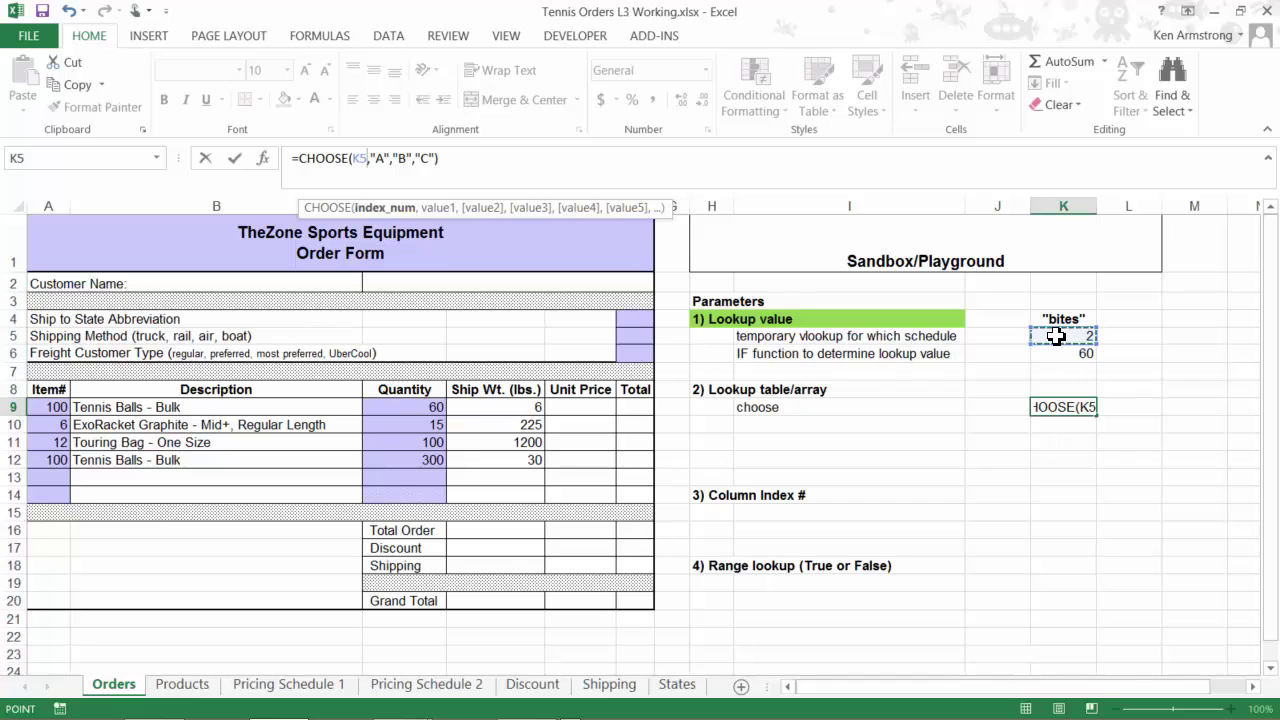
key("Return")
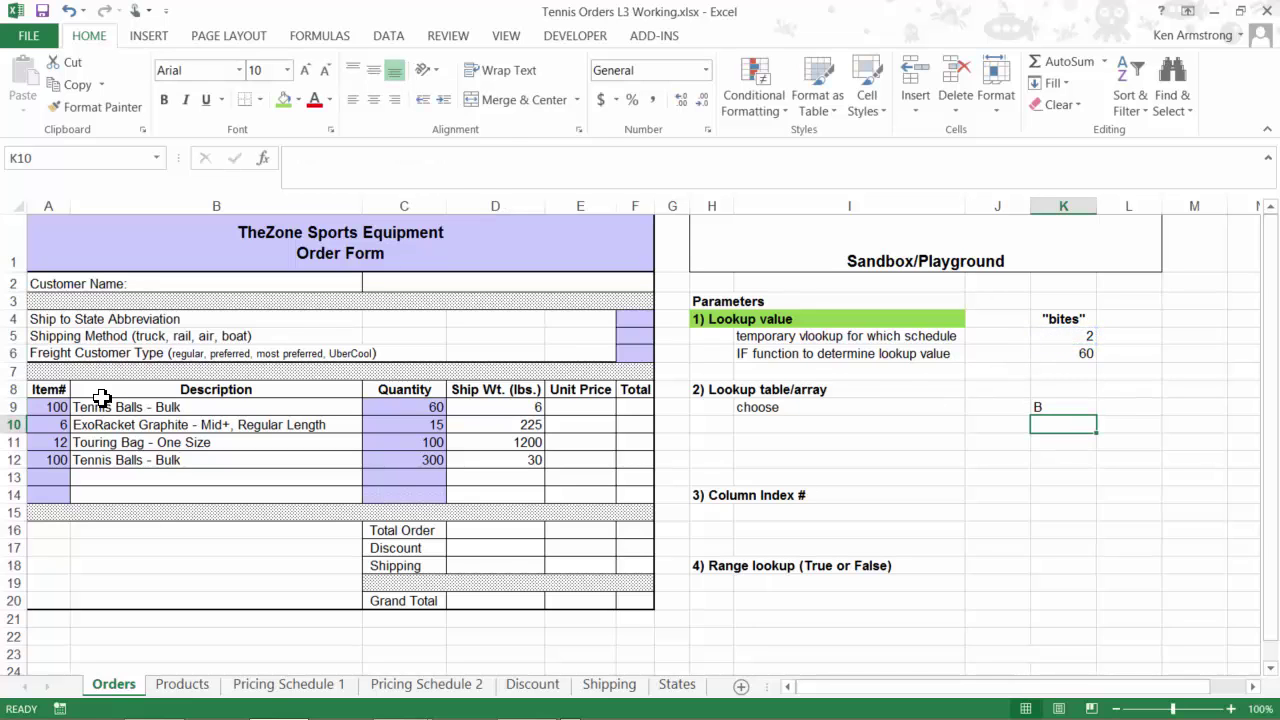
Step: Test the CHOOSE formula by entering item numbers 1, 100 and finally 5 in A9
left_click(42, 407)
type("1")
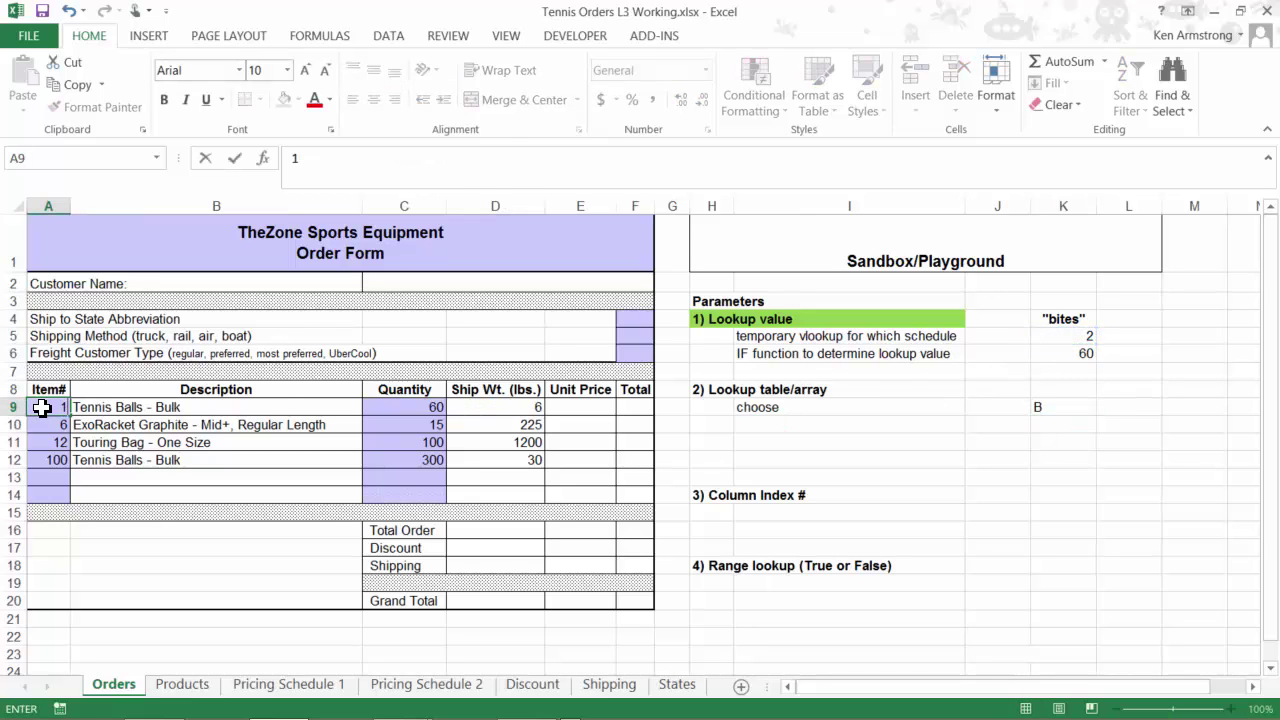
key("Return")
left_click(42, 407)
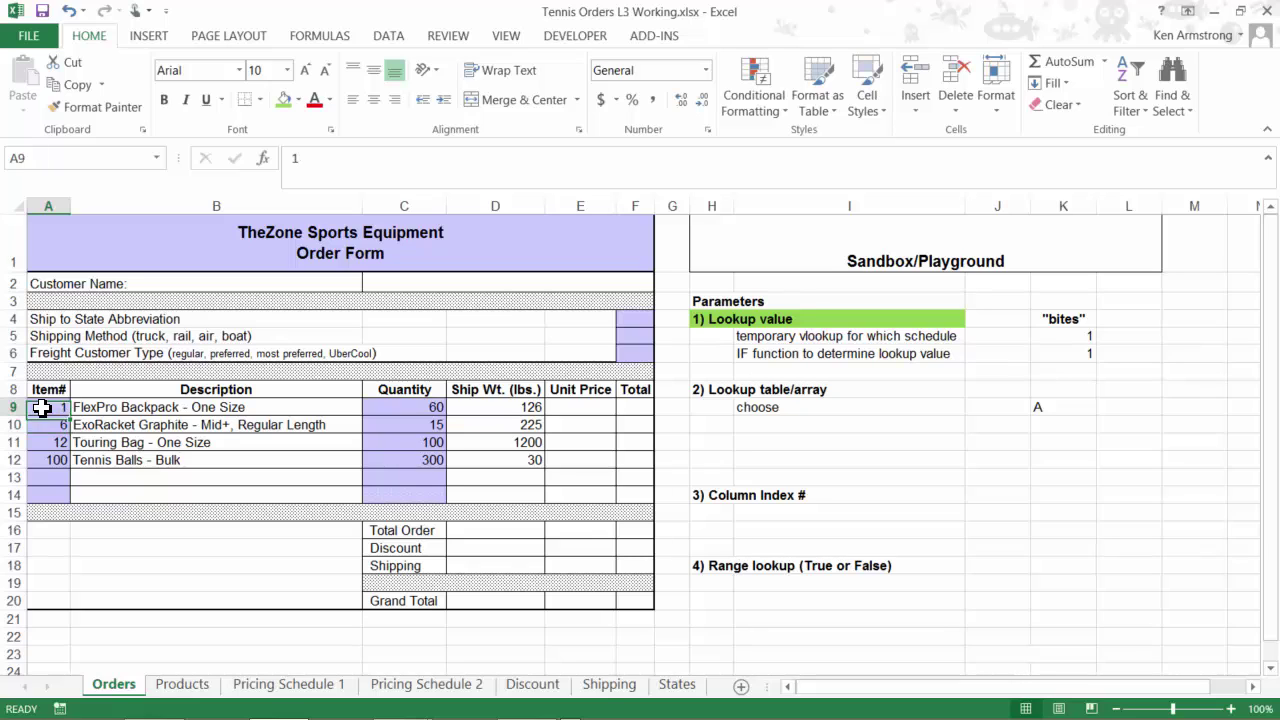
type("5")
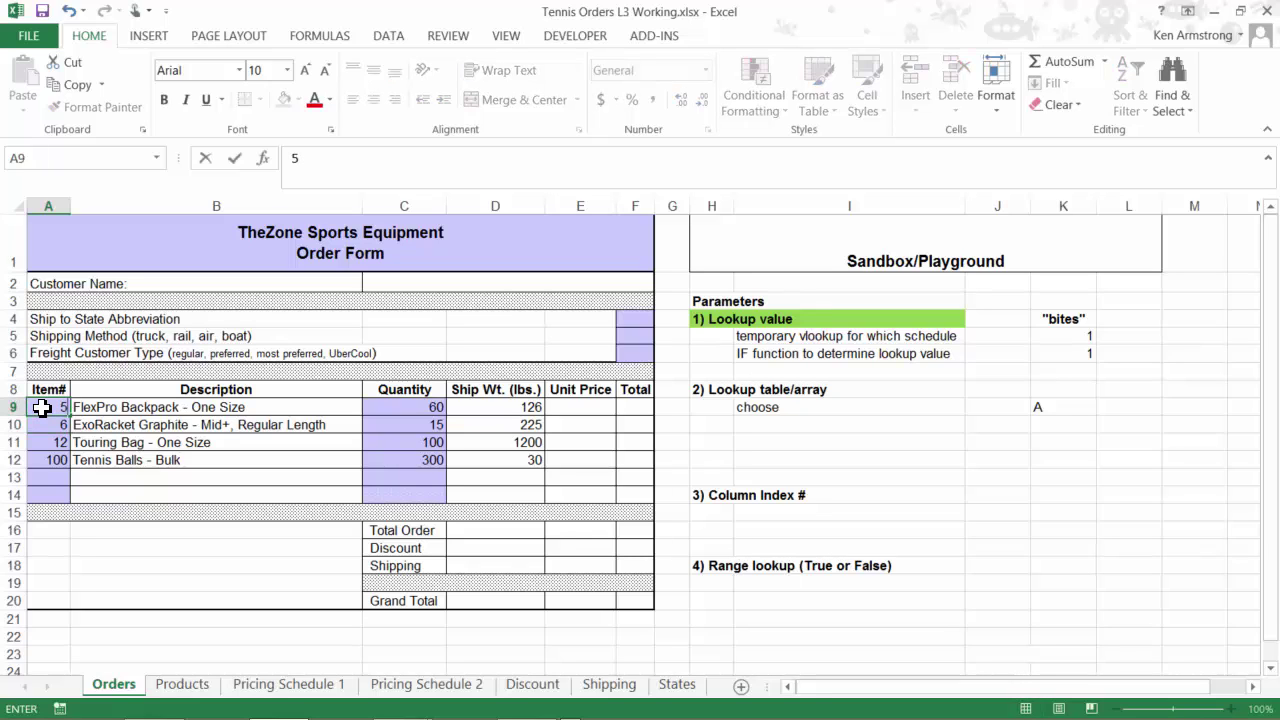
type("100")
key("ctrl+Return")
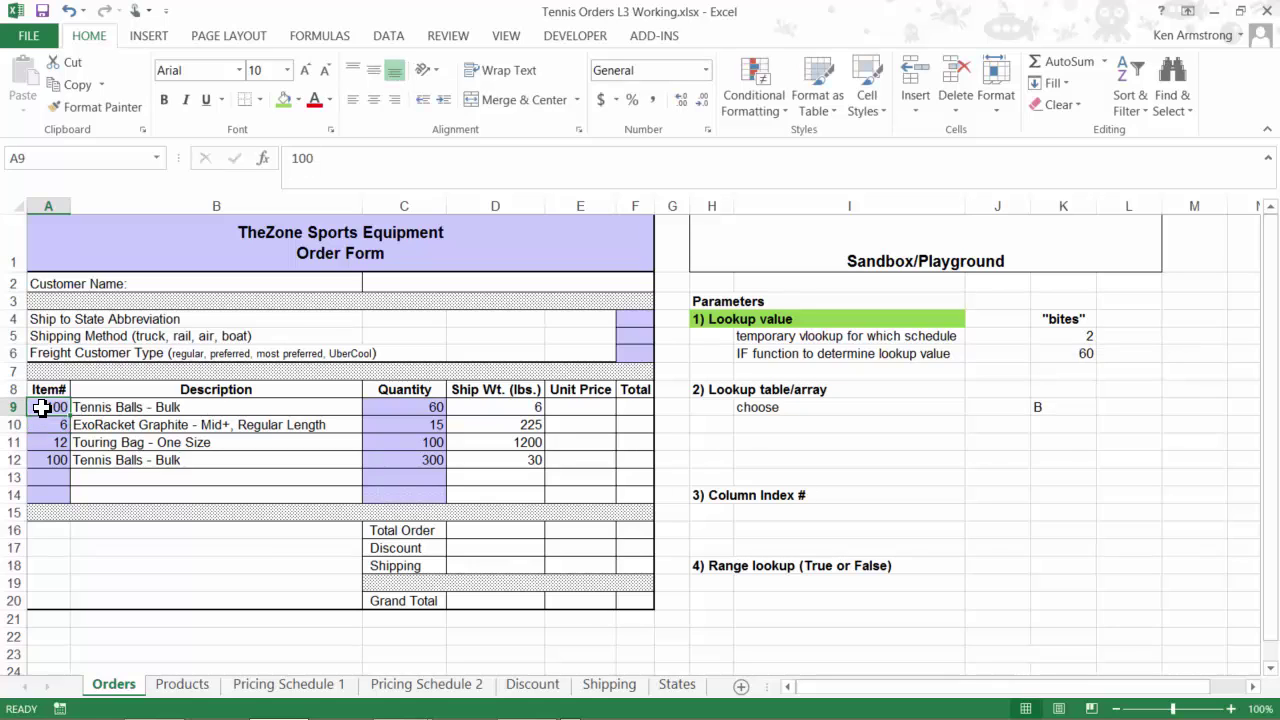
type("5")
key("Return")
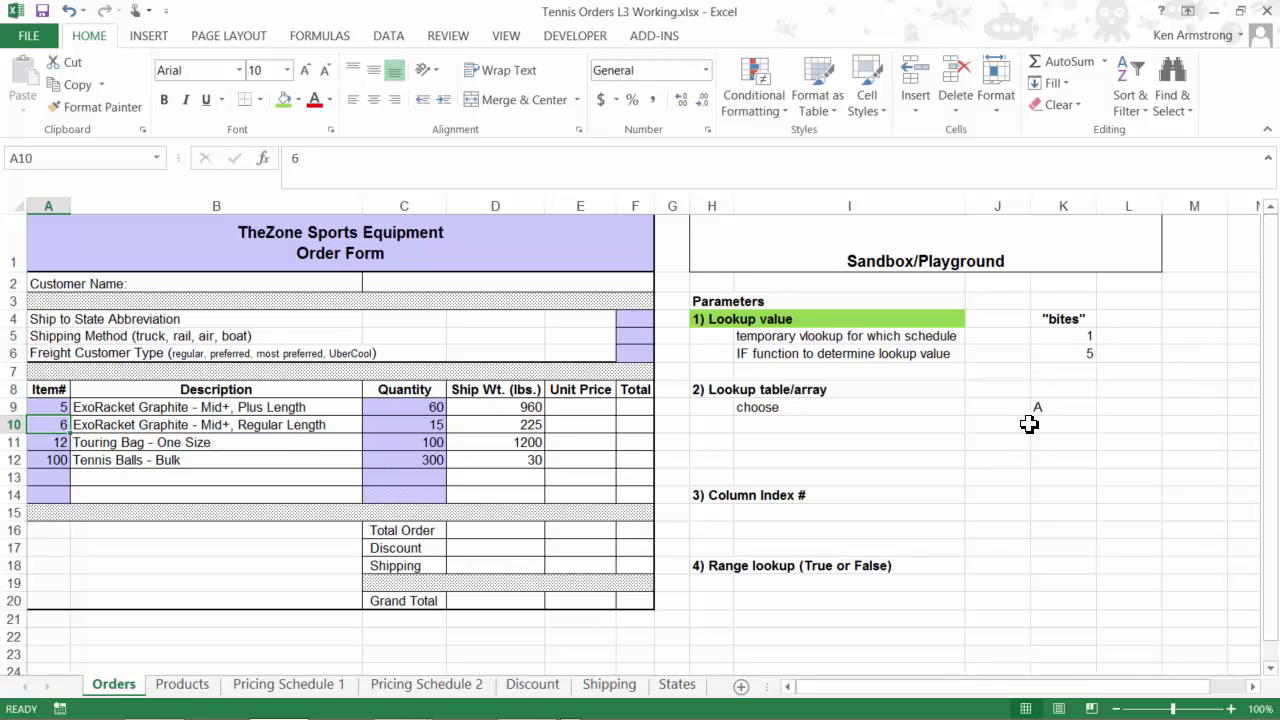
Step: In K9's CHOOSE formula, replace the choices "A" and "B" with "Price1" and "Price2"
left_click(1058, 405)
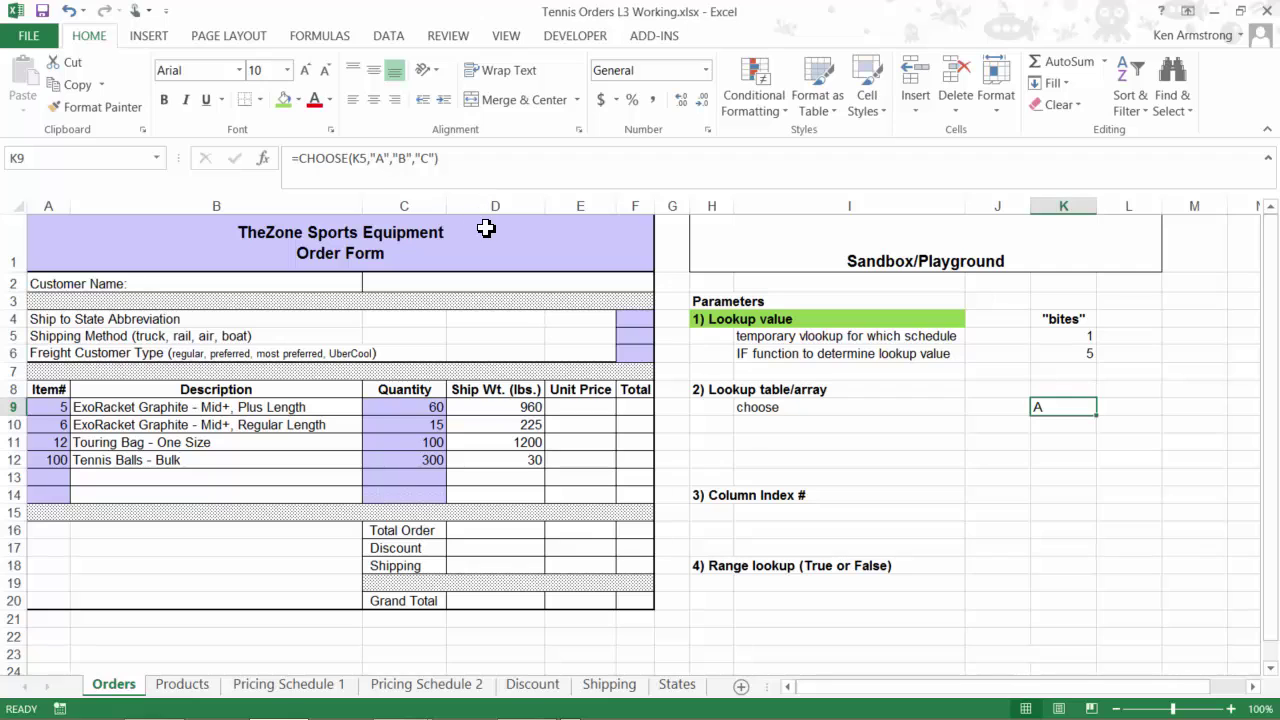
left_click(384, 160)
key("BackSpace")
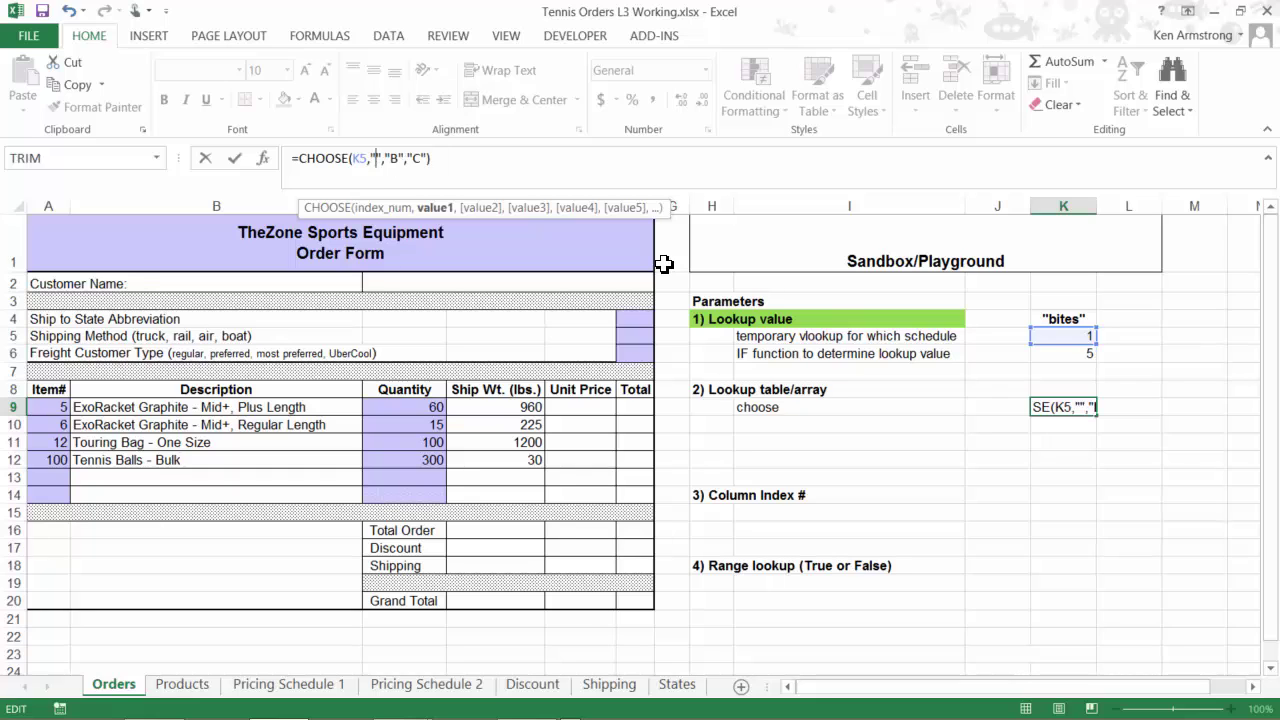
type("Price")
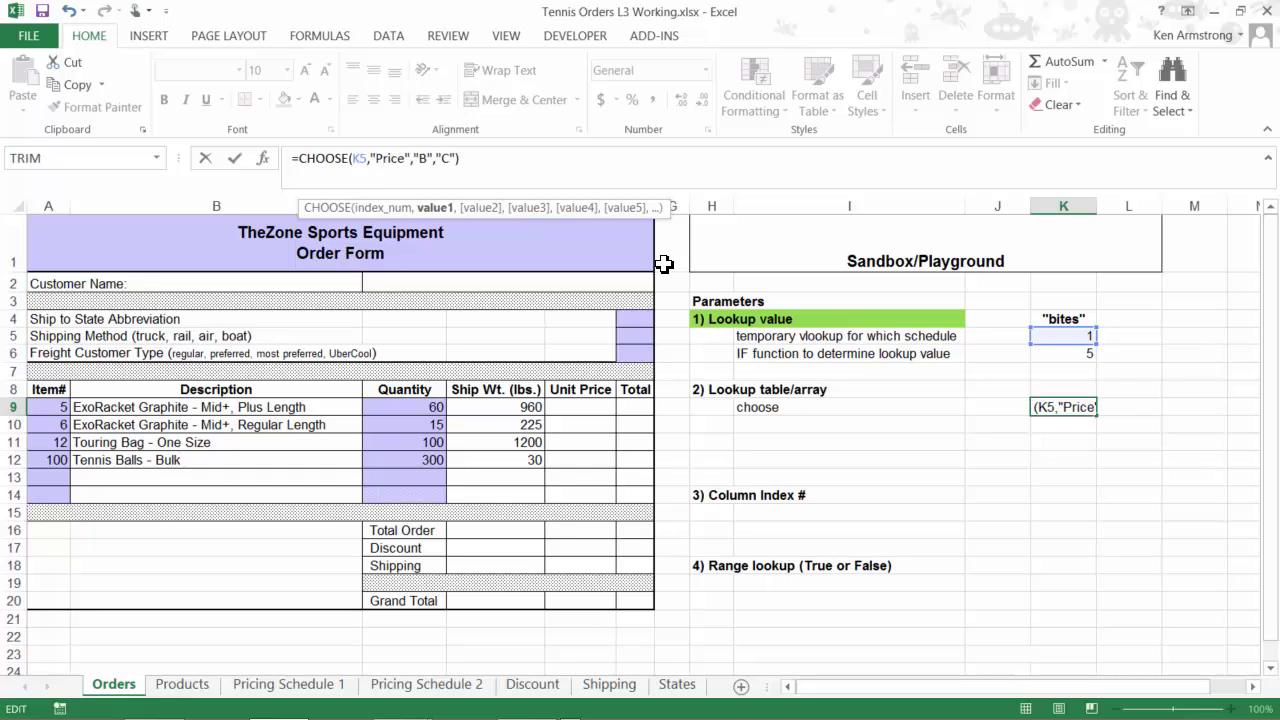
type("1")
key("Right")
key("Right")
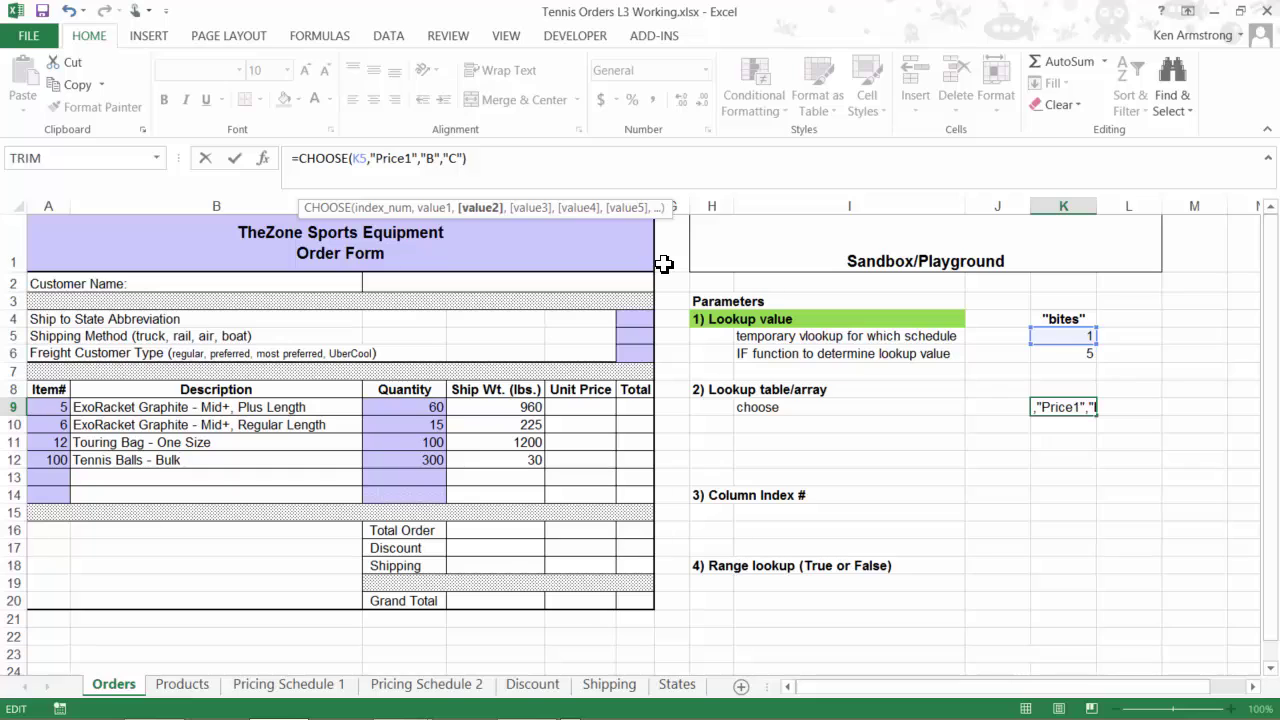
type("Price")
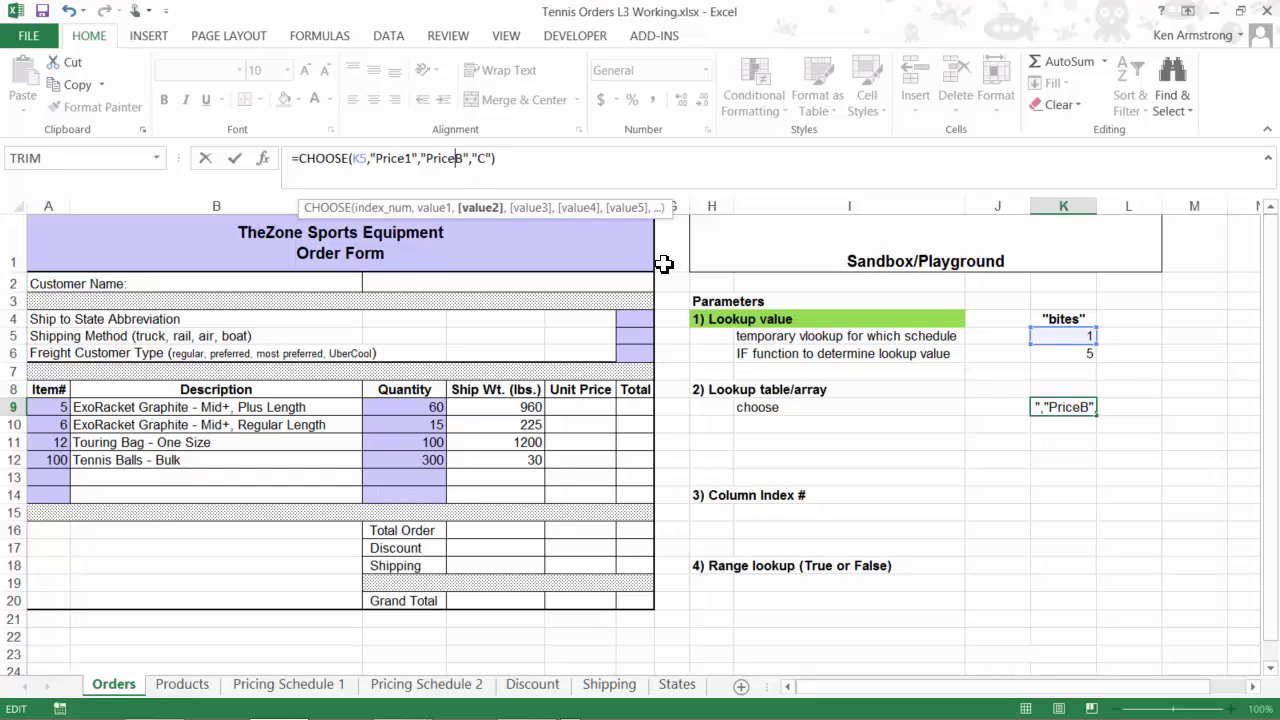
type("2")
key("Delete")
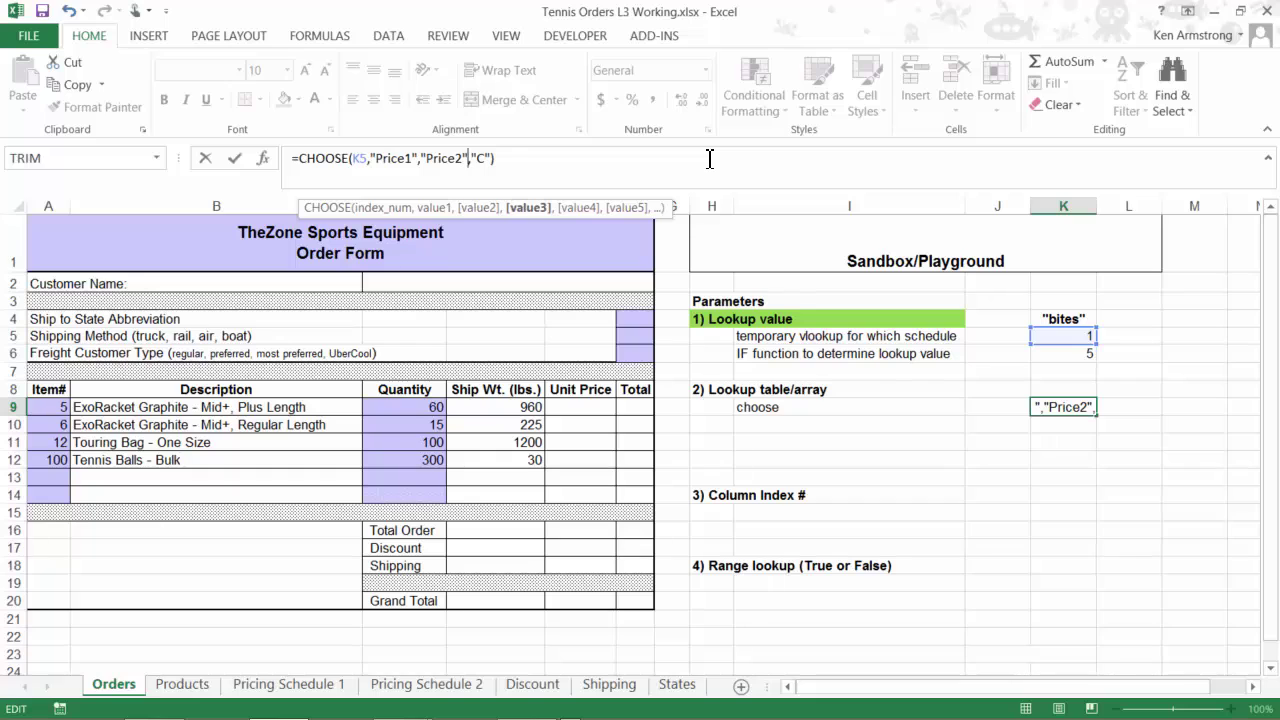
Step: Remove the third choice "C" from the CHOOSE formula and enter it in K9 as =CHOOSE(K5,"Price1","Price2")
key("Right")
key("Right")
key("shift+Left")
key("shift+Left")
key("shift+Left")
key("shift+Left")
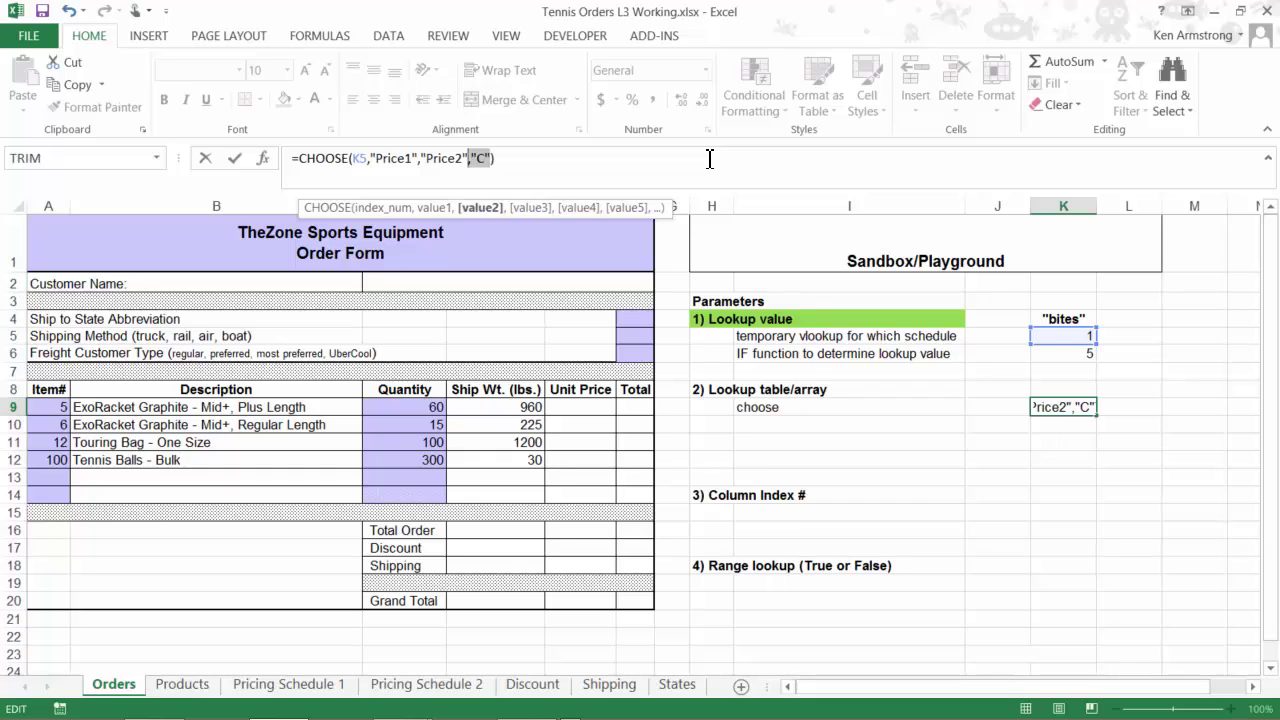
key("Delete")
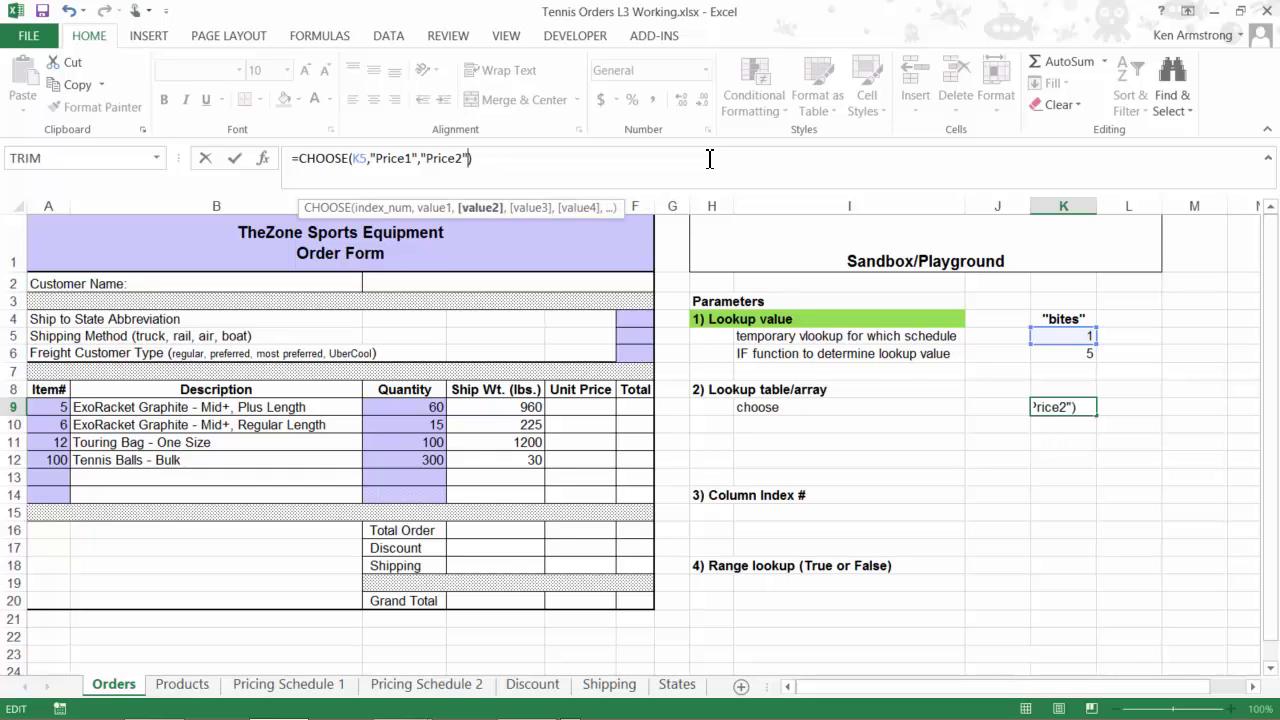
key("Return")
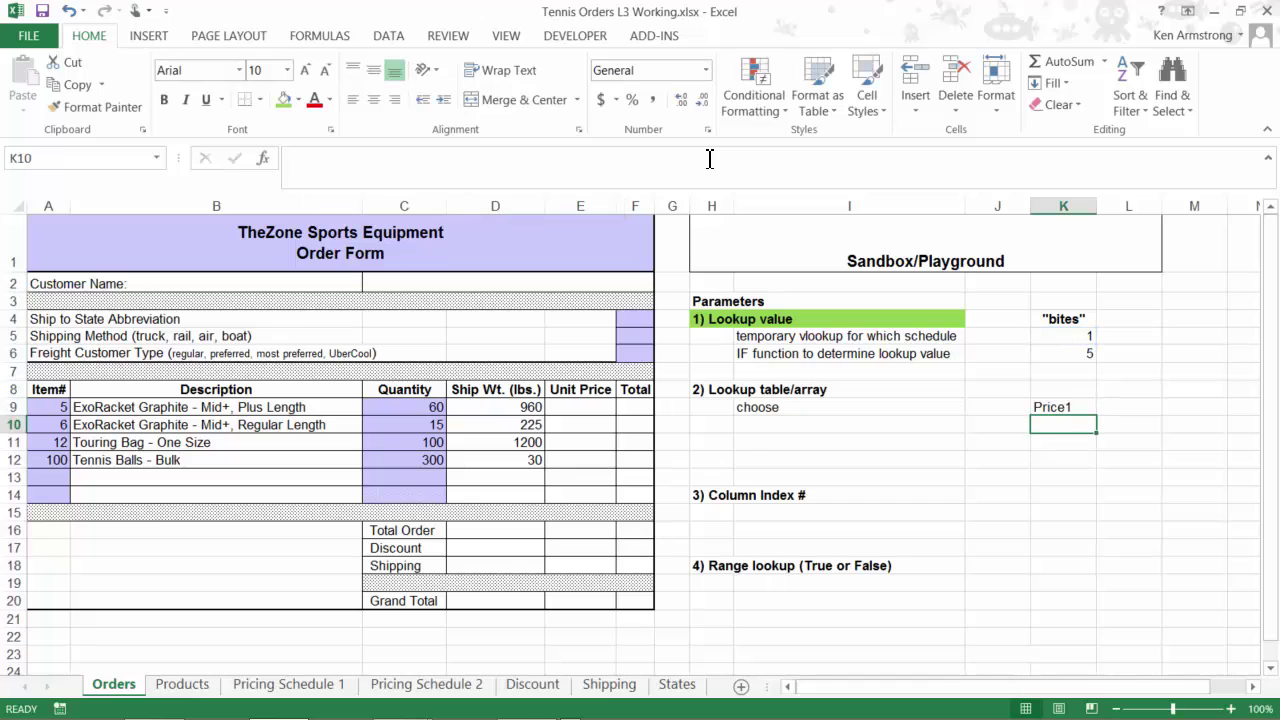
key("Up")
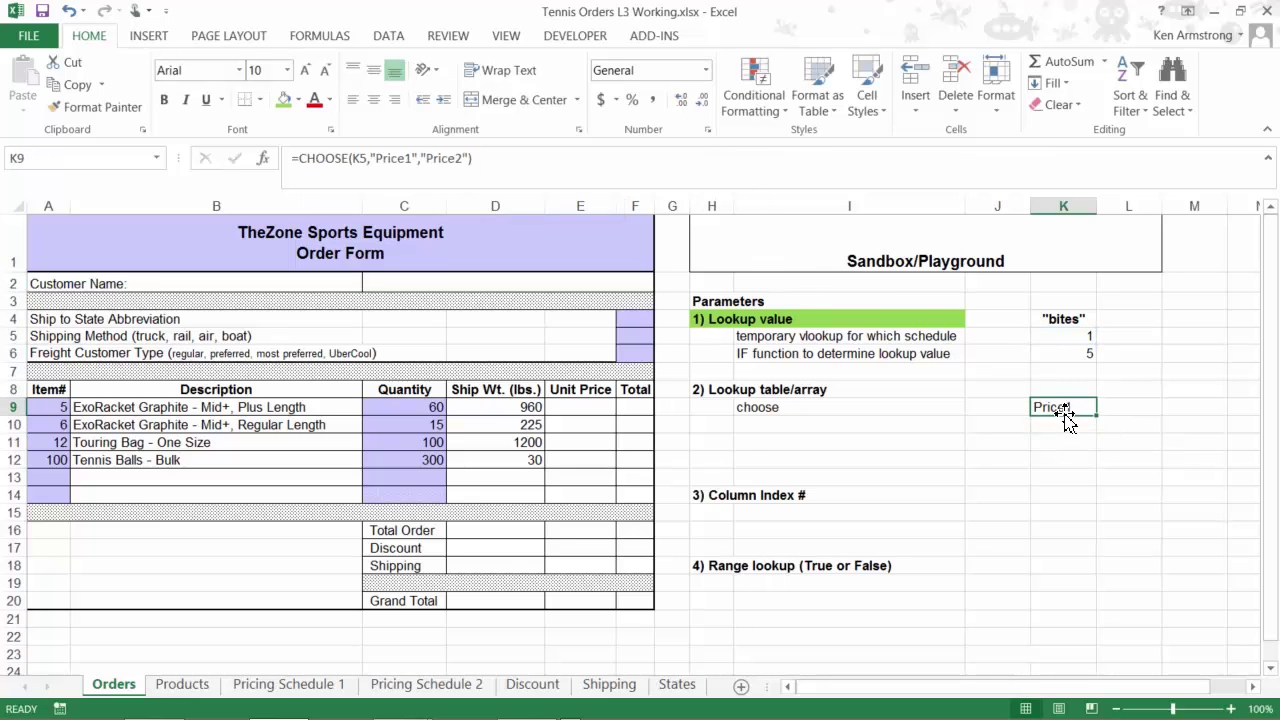
Step: Mark the "2) Lookup table/array" heading in H8:I8 as done with a light green fill
left_click(718, 392)
left_click_drag(718, 392, 749, 389)
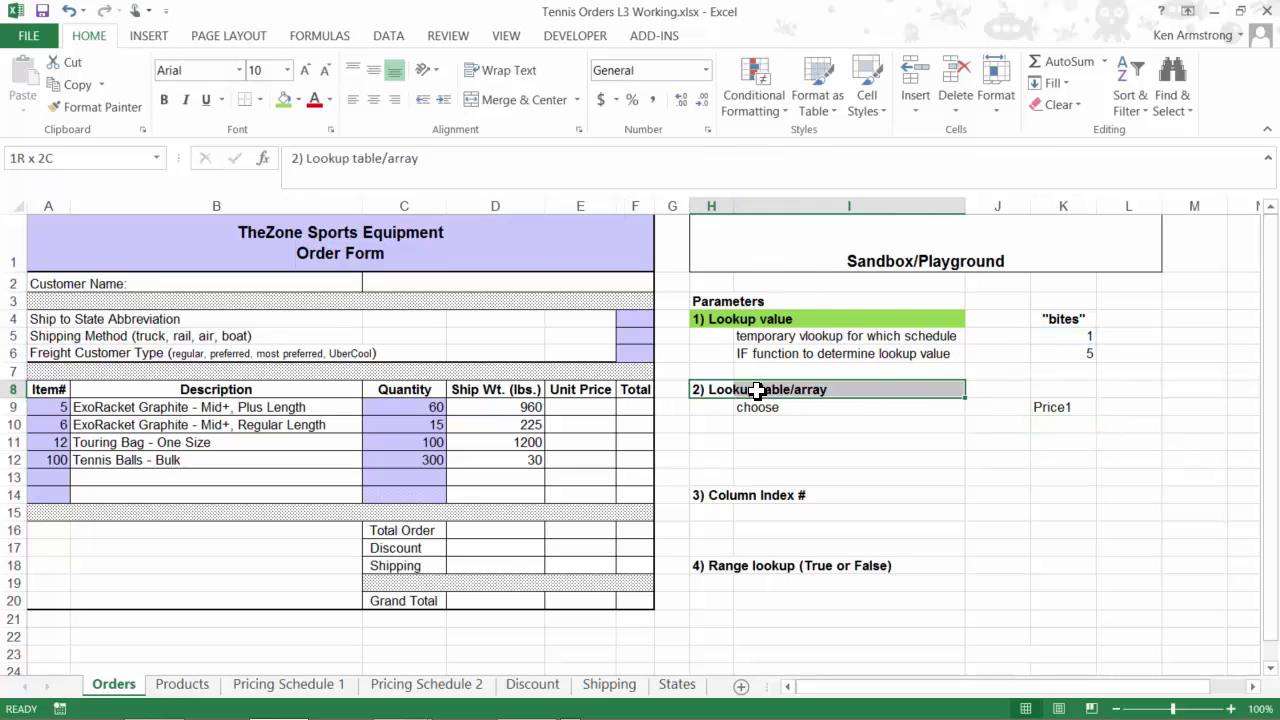
left_click(284, 99)
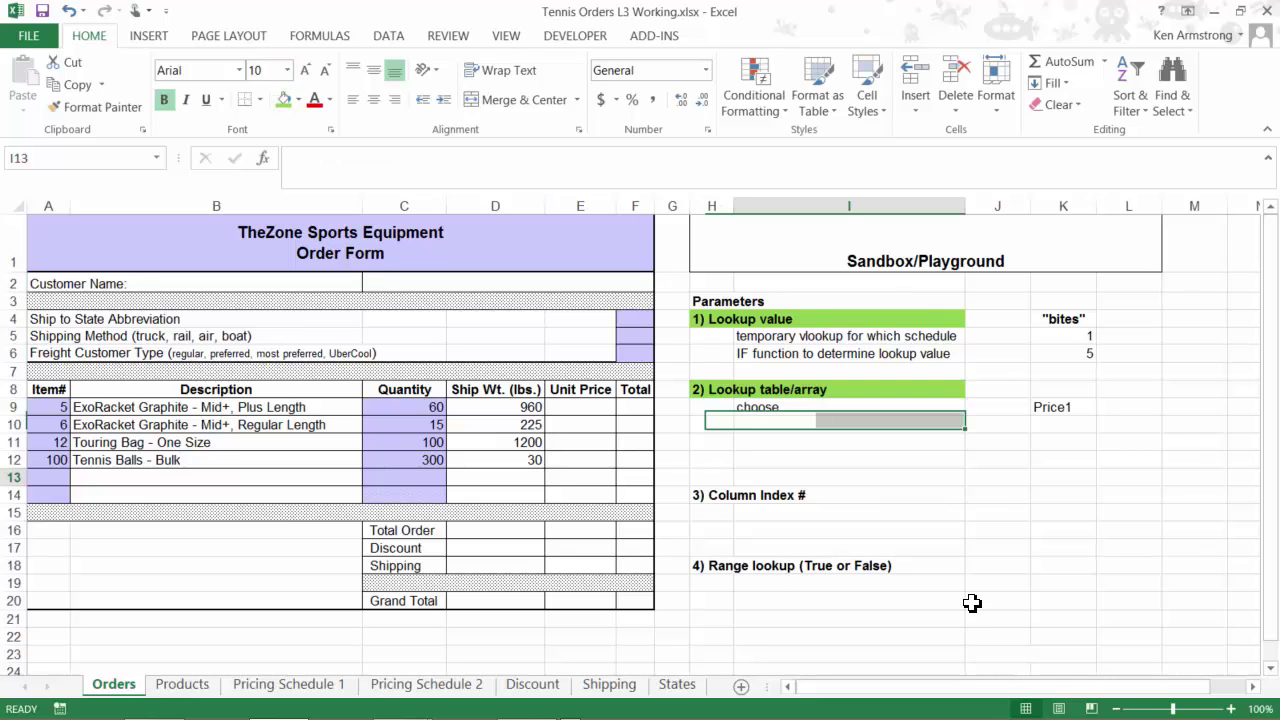
Step: For the column index parameter, examine which column holds the price on Pricing Schedule 1 and Pricing Schedule 2
left_click(726, 511)
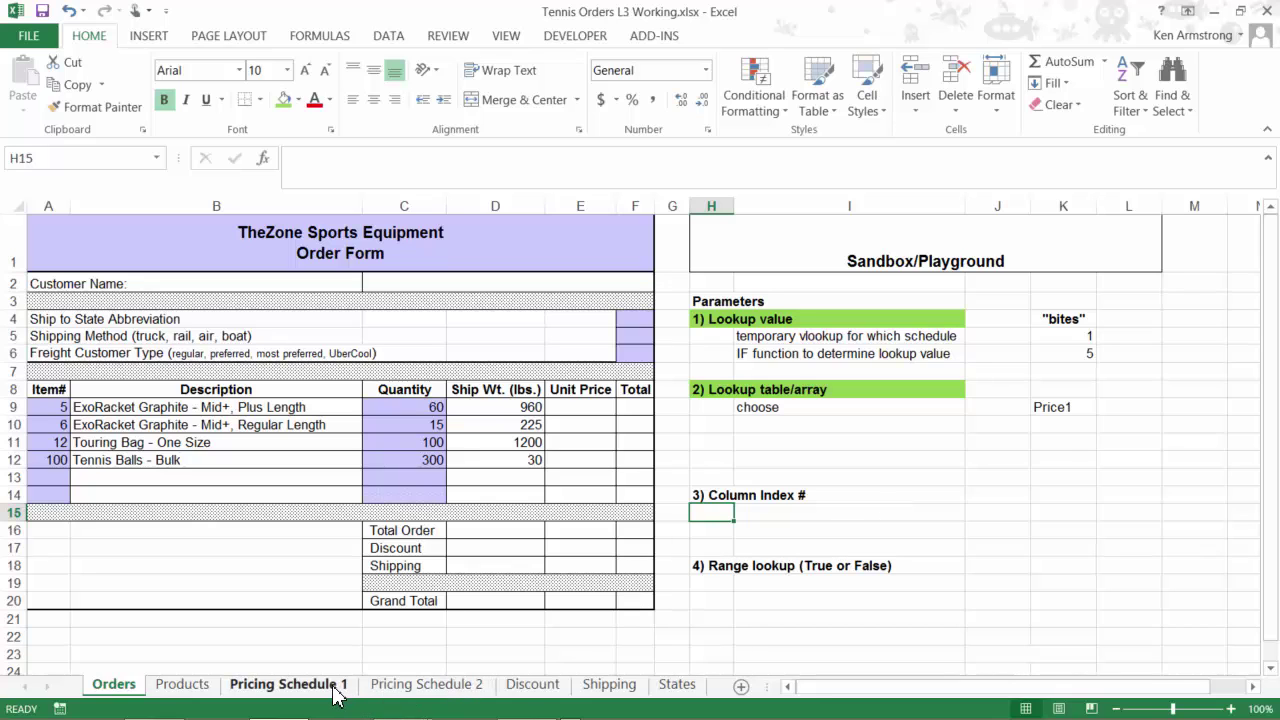
left_click(288, 684)
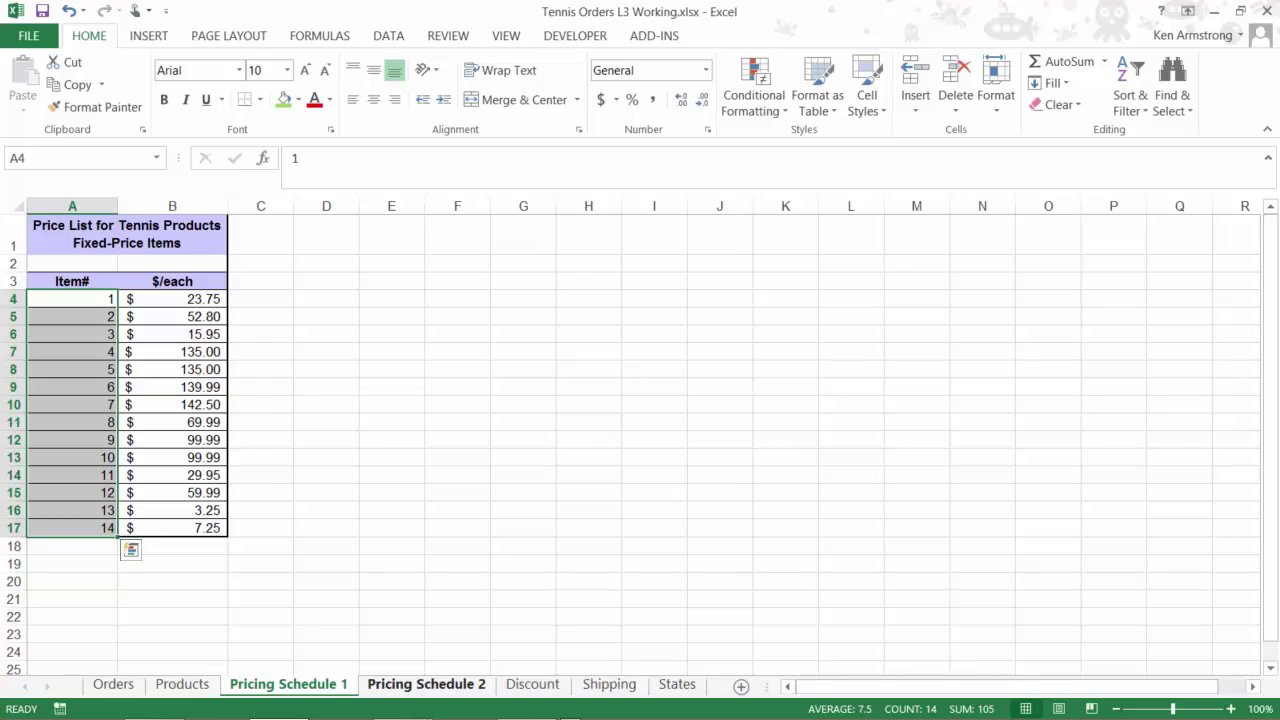
left_click(390, 687)
left_click(323, 689)
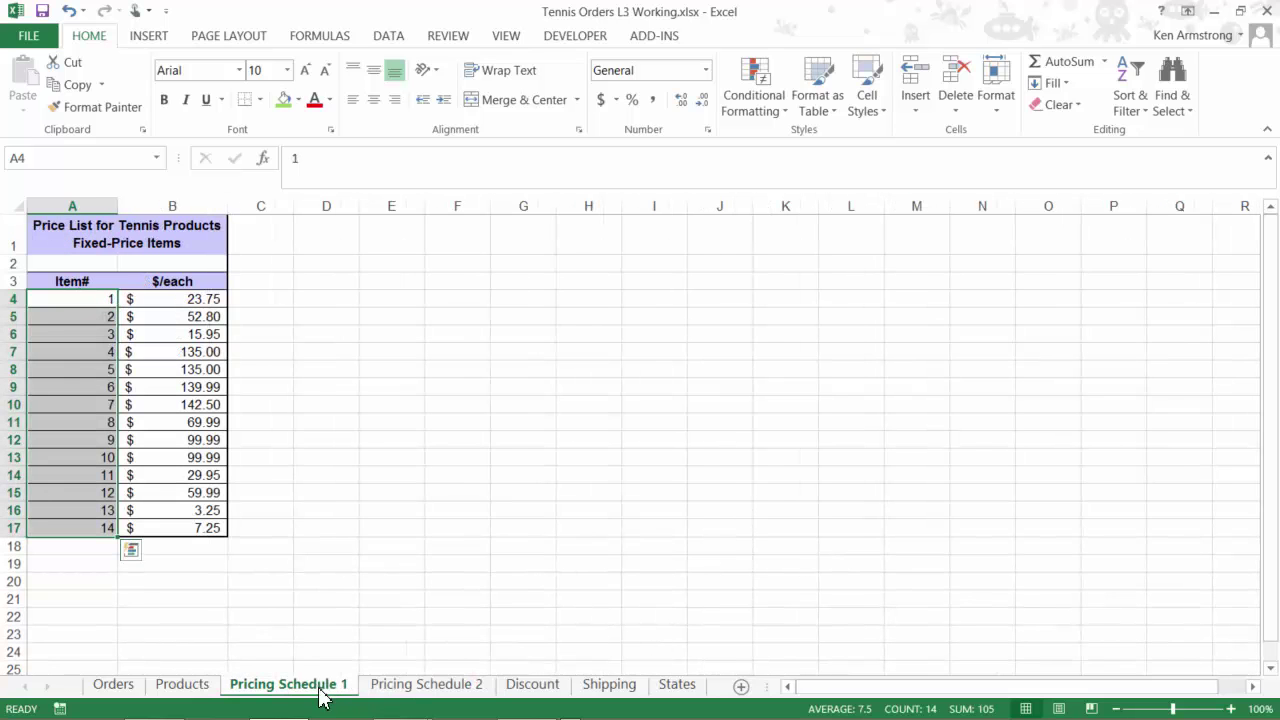
Step: Check the price column on both pricing schedules and enter 2 as the column index in K15 of the Orders sheet
left_click_drag(172, 299, 171, 515)
left_click(426, 684)
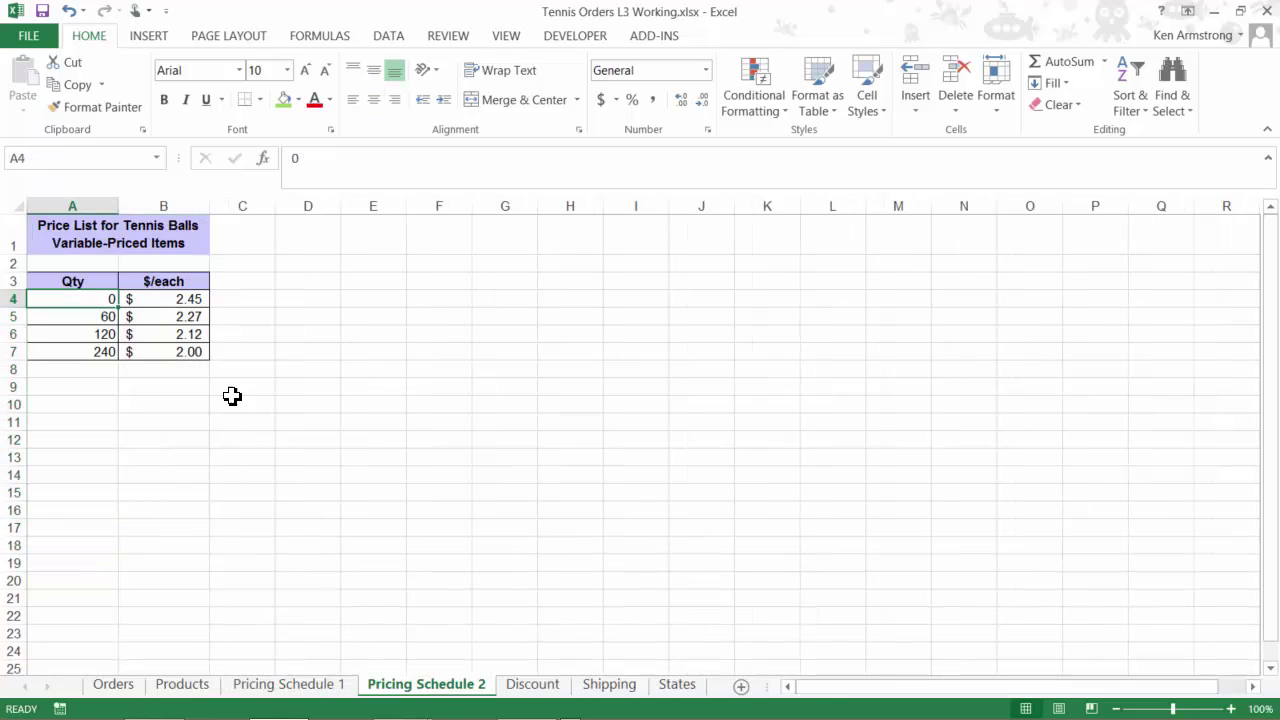
left_click_drag(180, 300, 213, 442)
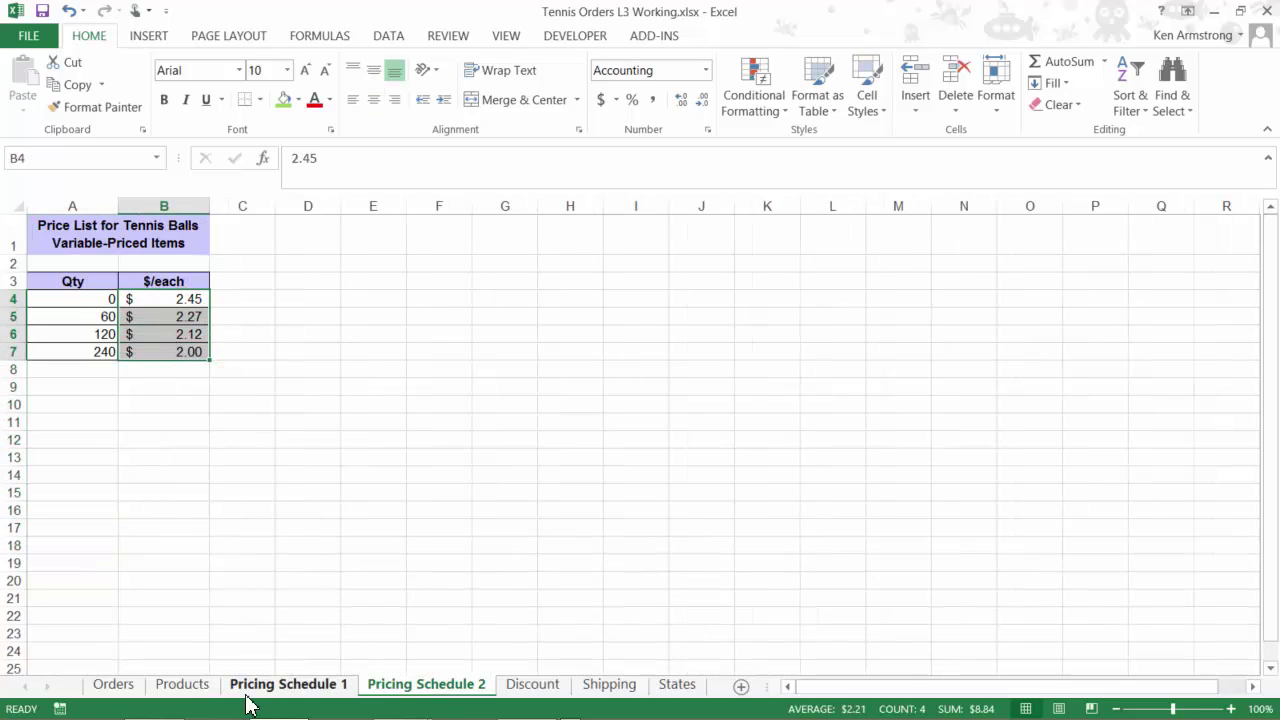
left_click(118, 688)
left_click(1065, 514)
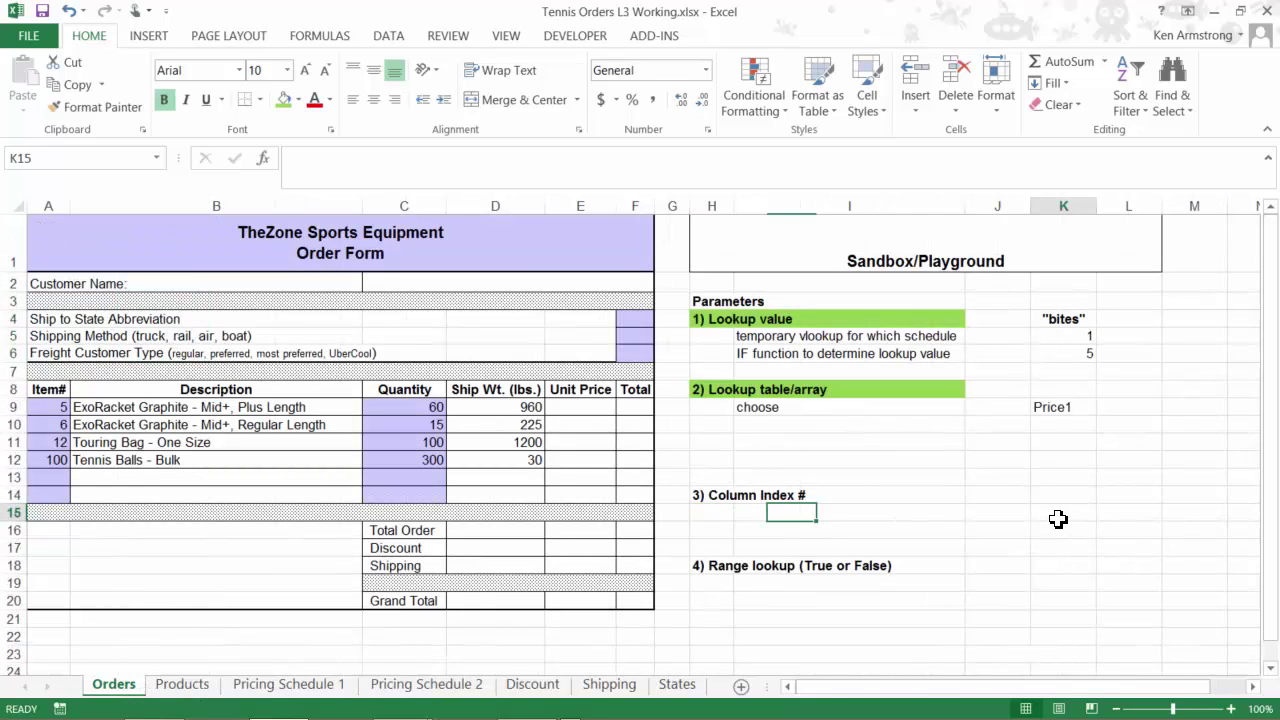
key("Down")
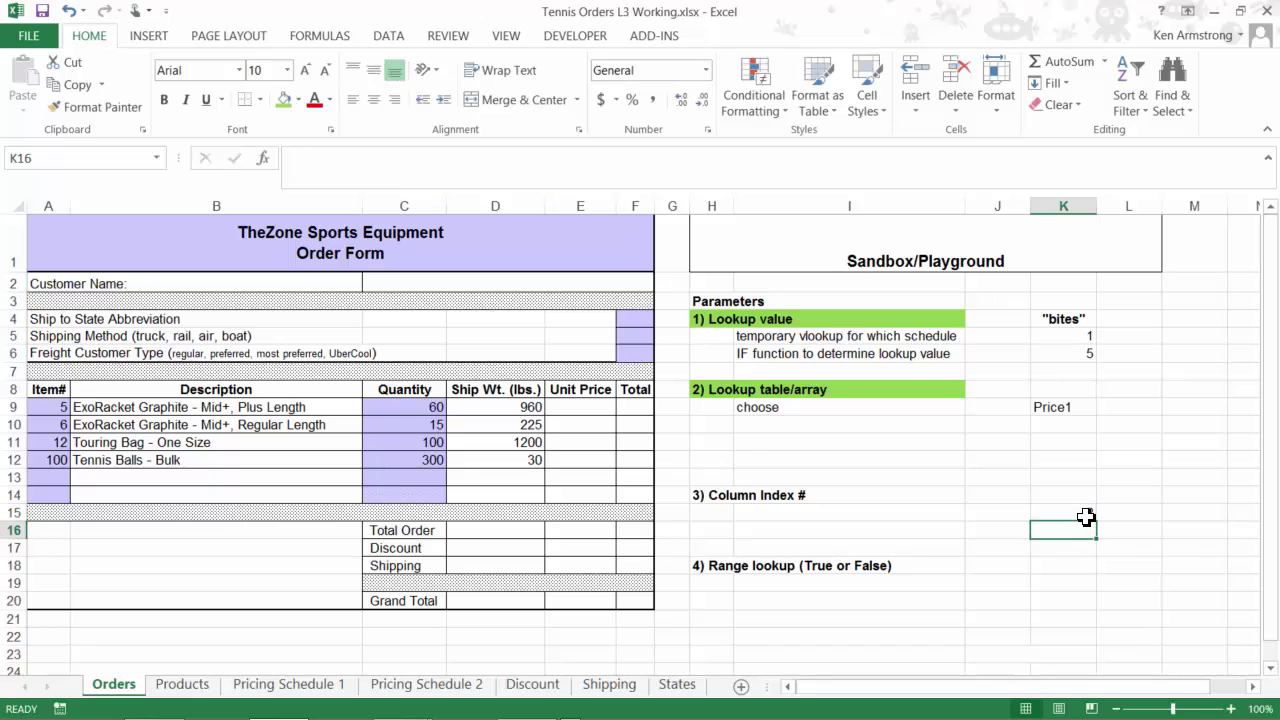
Step: Mark the "3) Column Index #" heading in H14:I14 as done with a light green fill
key("Up")
key("Up")
key("Left")
key("Left")
key("Left")
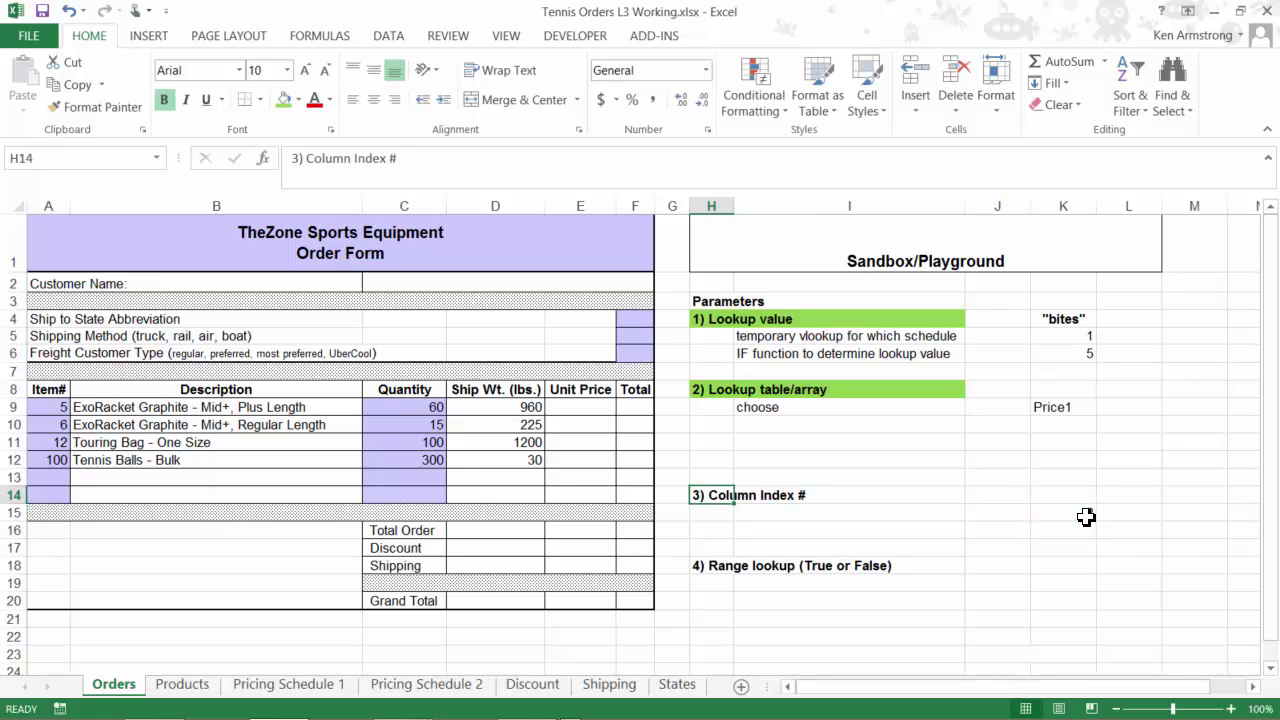
key("shift+Right")
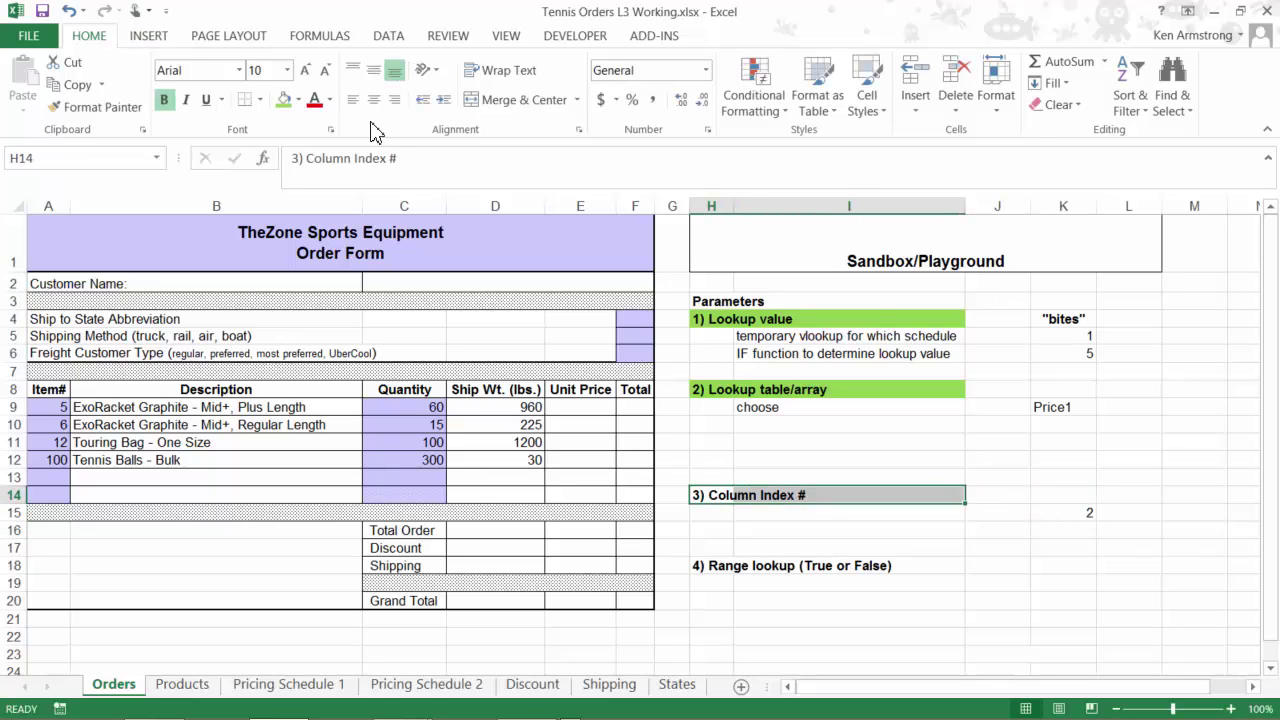
left_click(285, 100)
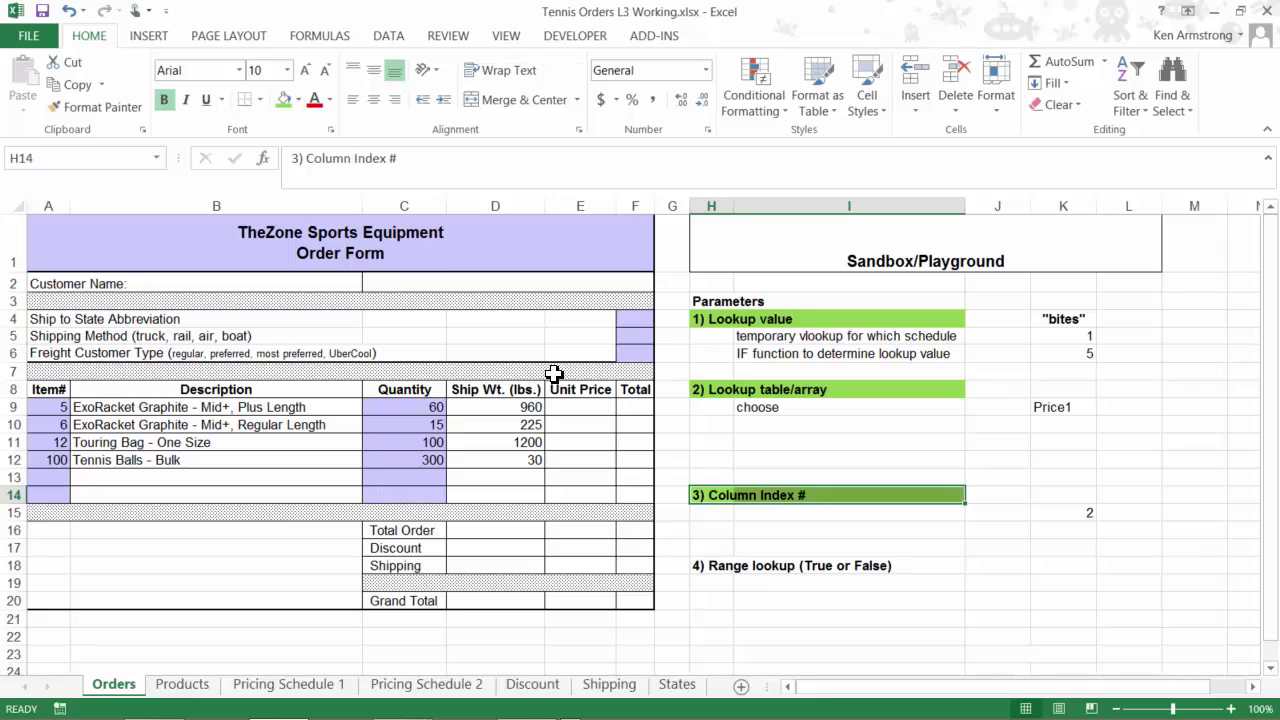
Step: For the range lookup parameter, examine whether the tables on Pricing Schedule 1 and Pricing Schedule 2 call for exact or approximate matching
left_click(714, 566)
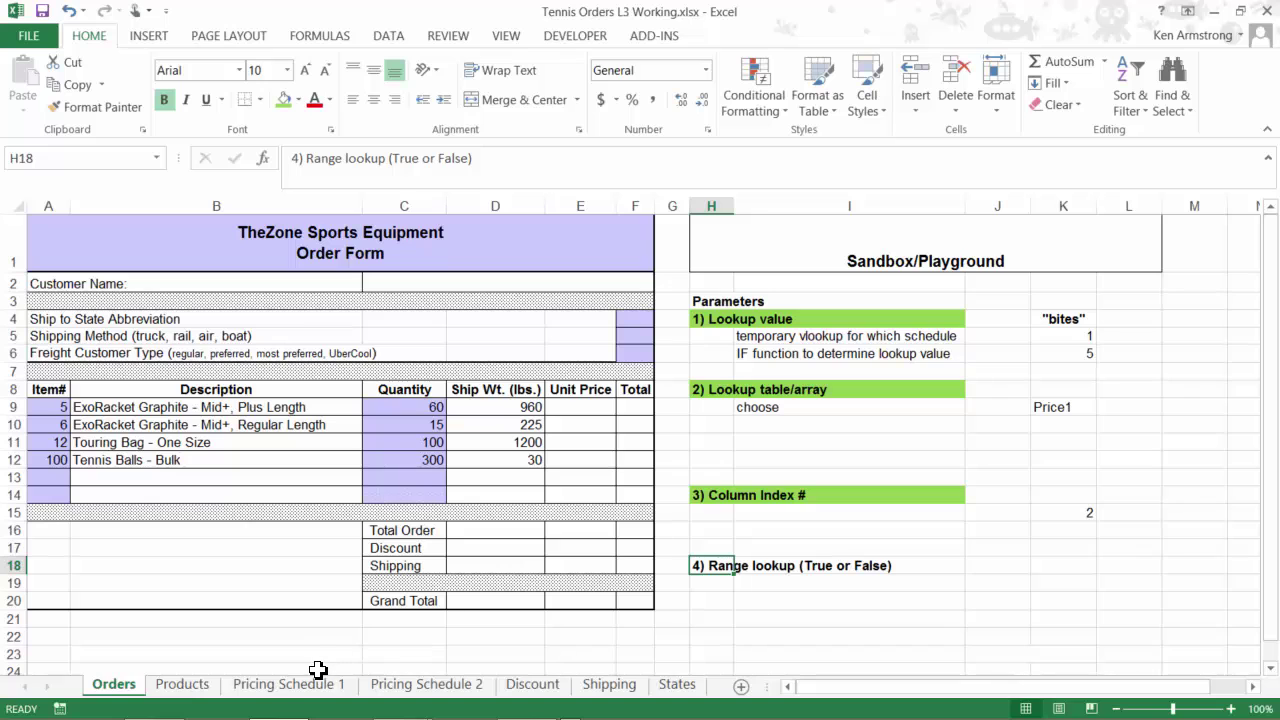
left_click(288, 684)
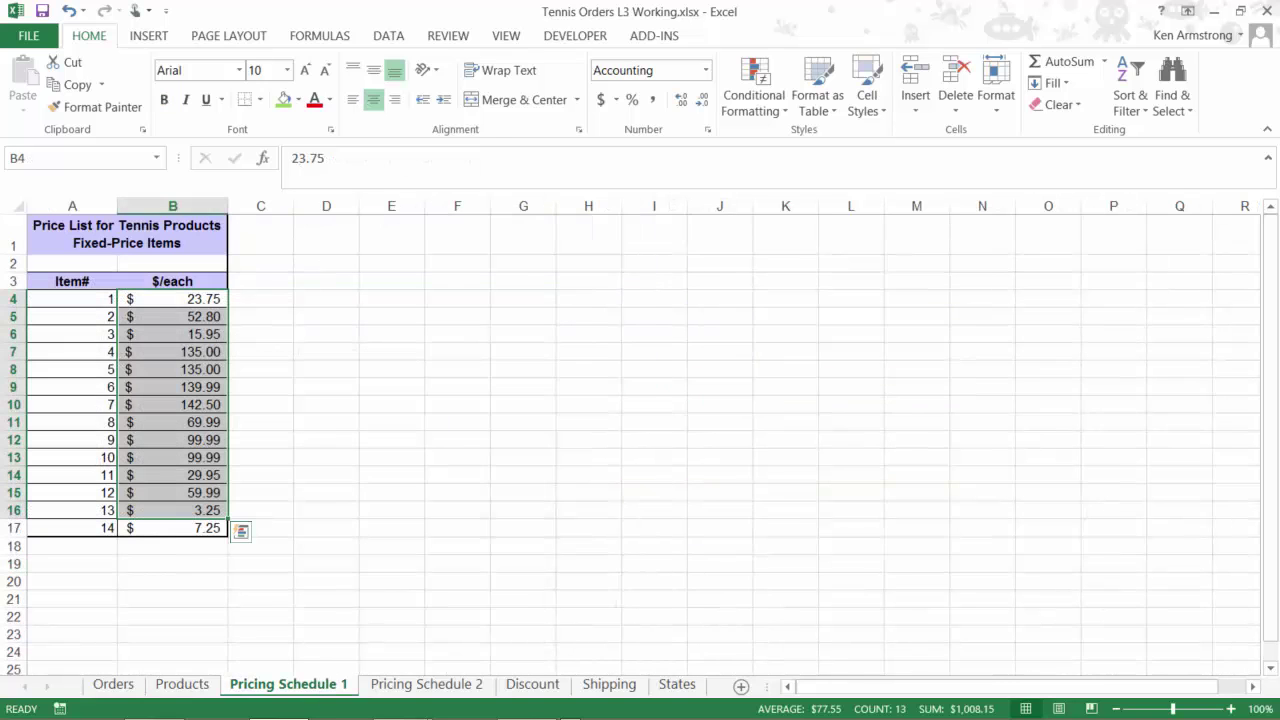
left_click(156, 404)
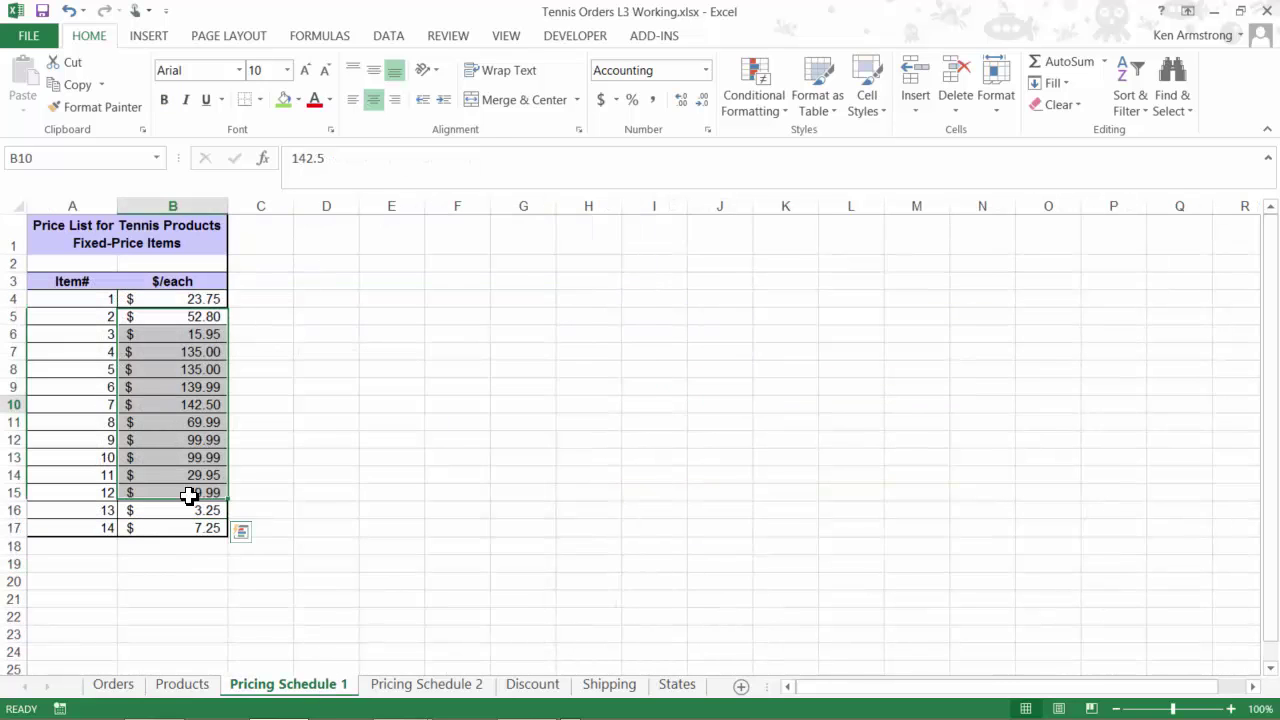
left_click_drag(80, 297, 160, 528)
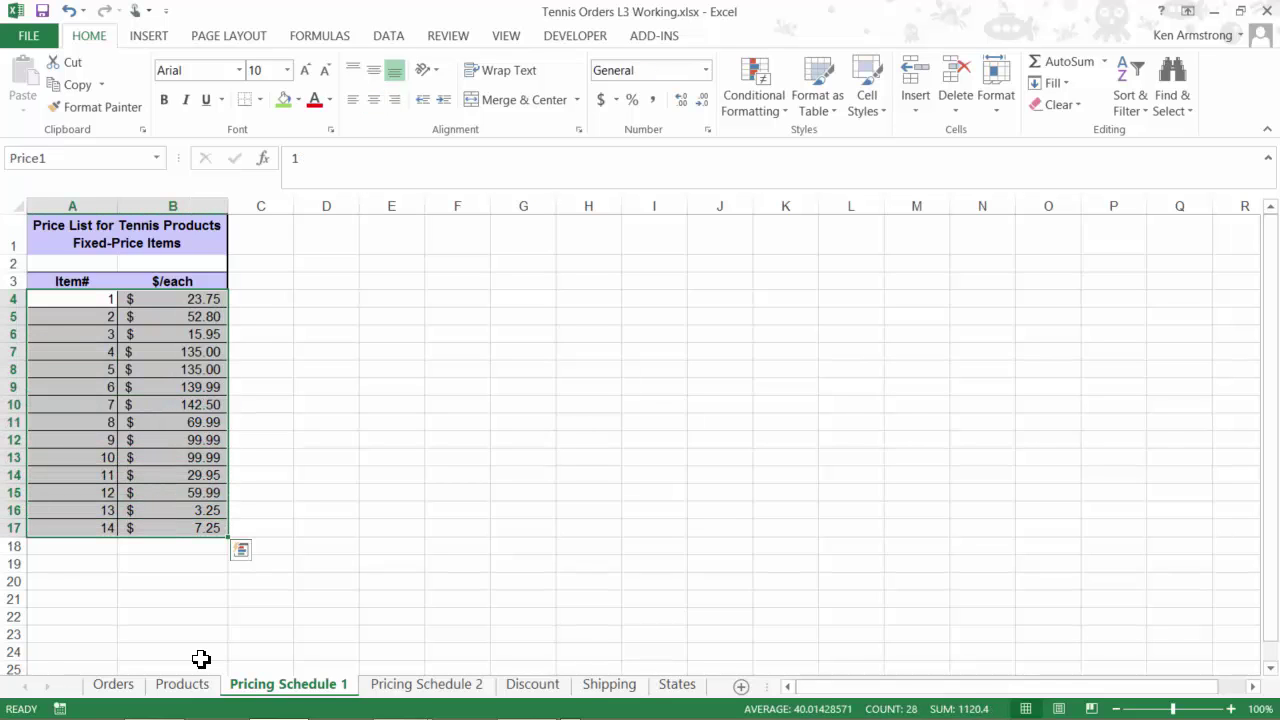
left_click(460, 686)
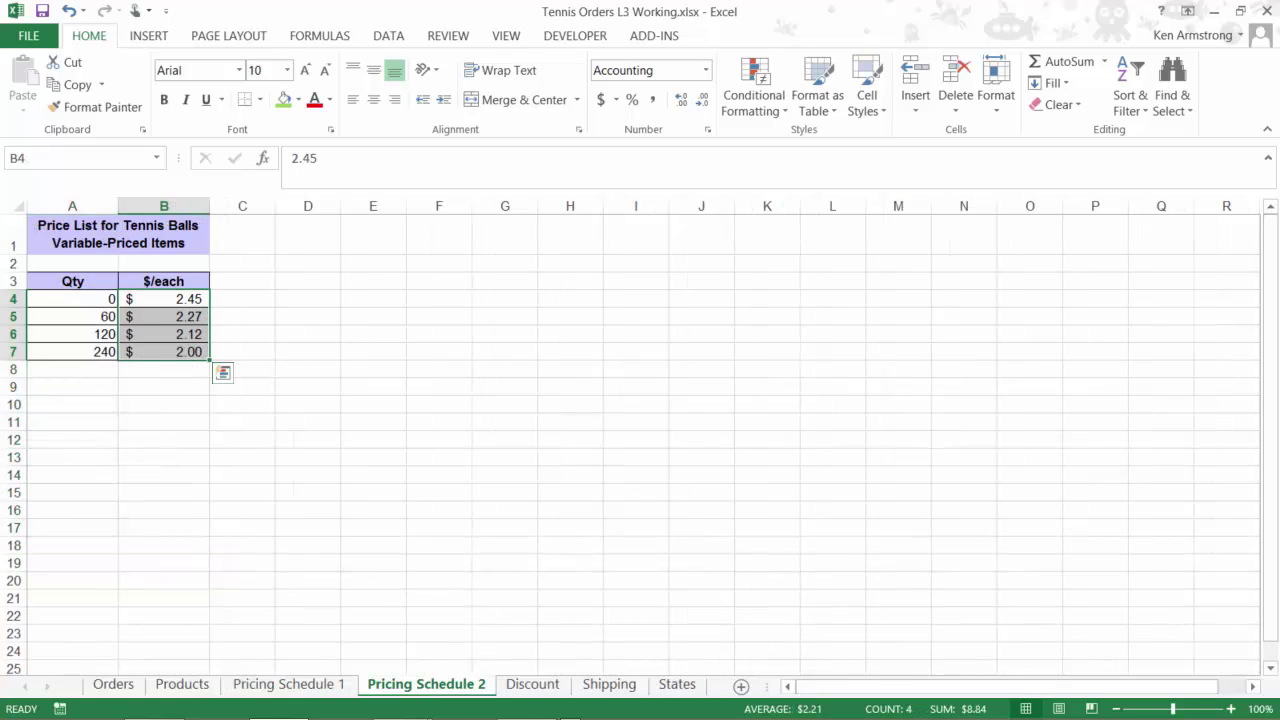
left_click_drag(100, 305, 163, 352)
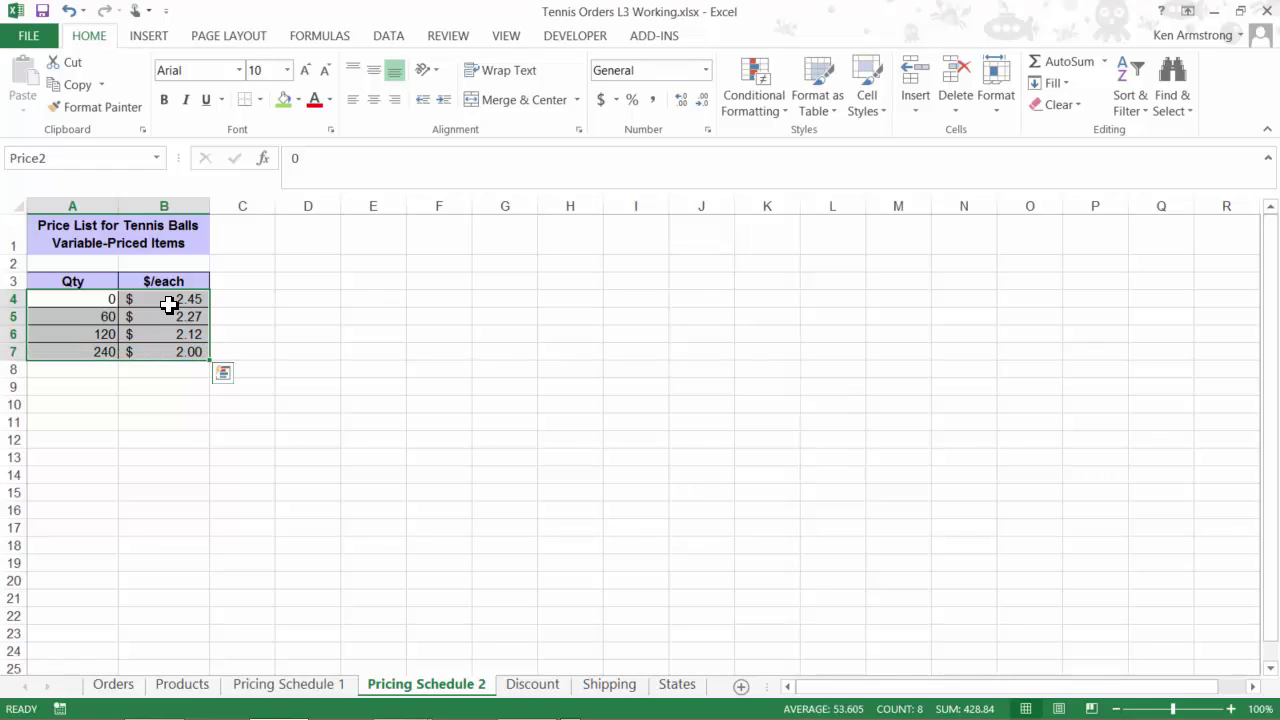
left_click_drag(97, 305, 102, 355)
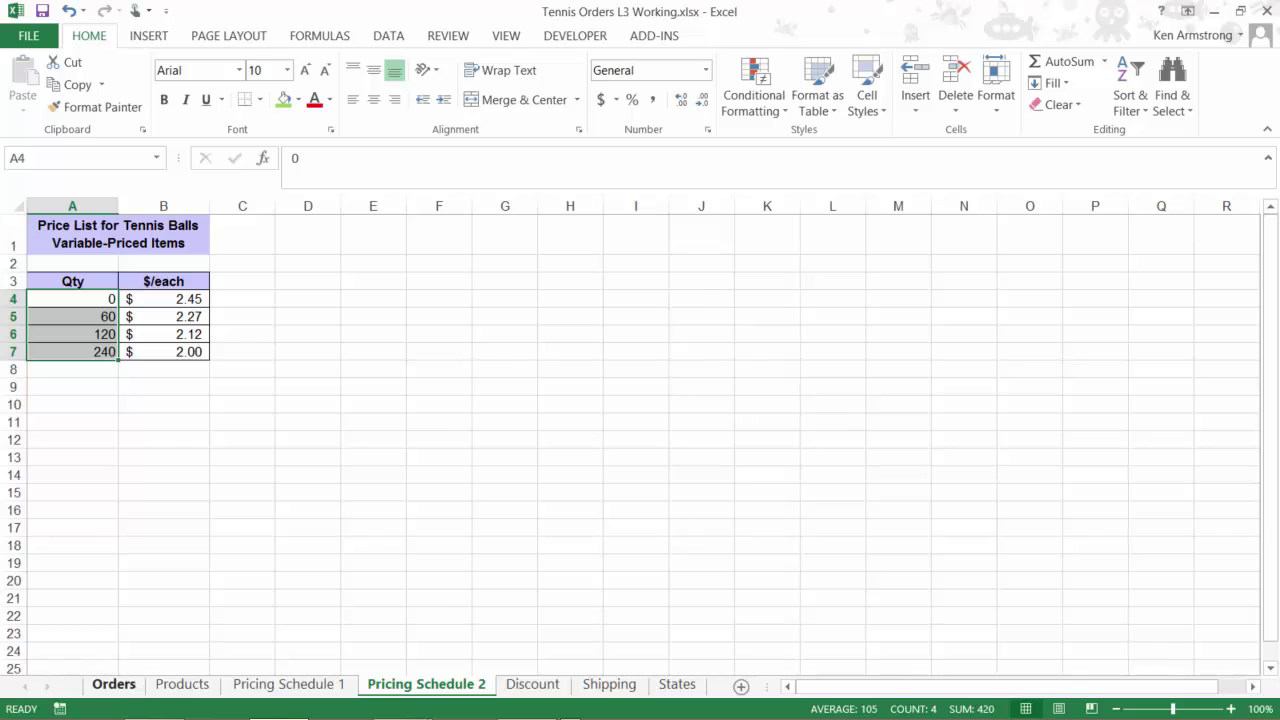
left_click(134, 688)
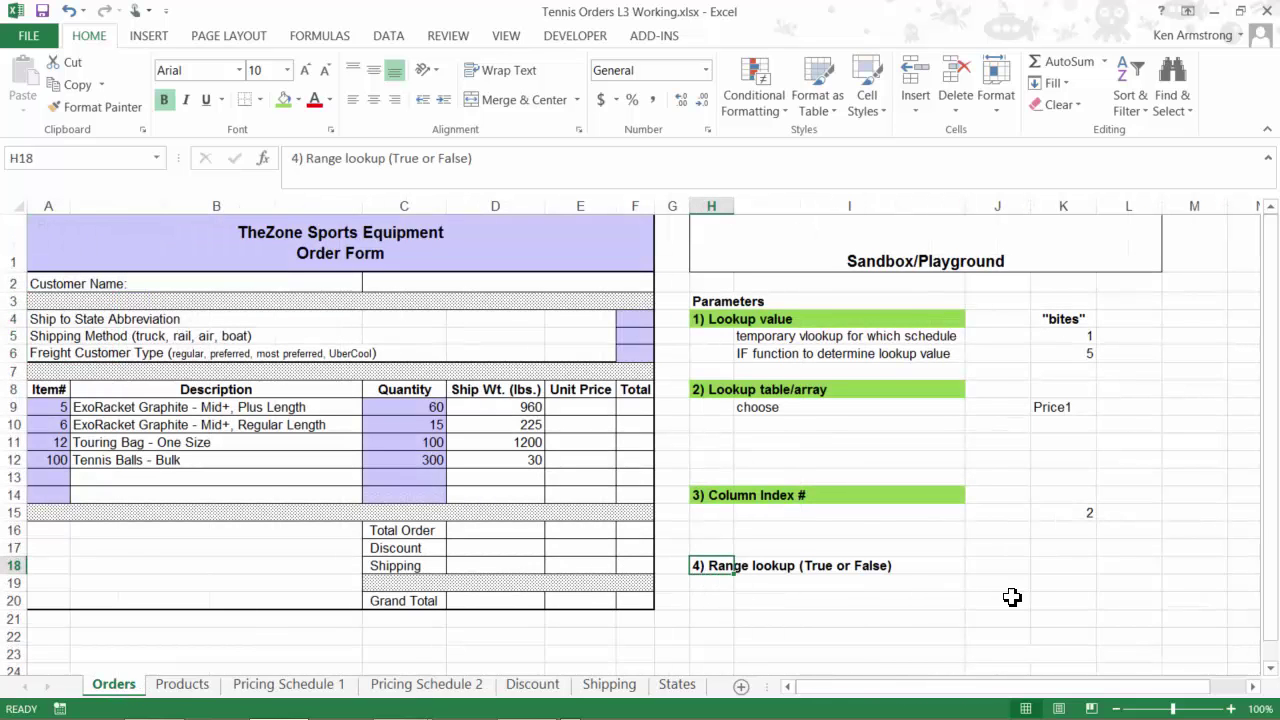
Step: On the Orders sheet, enter the range lookup formula =IF(K5=1,FALSE,TRUE) in K19, testing the schedule number in K5
left_click(1060, 586)
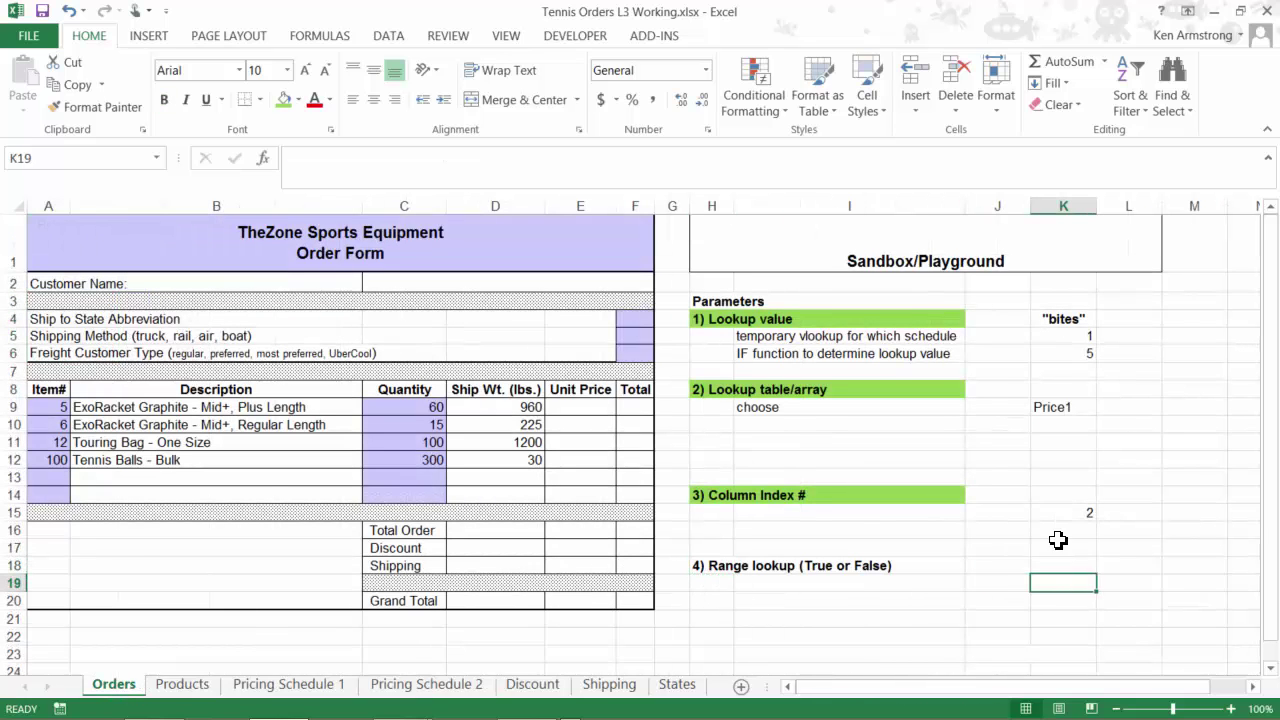
left_click(1085, 338)
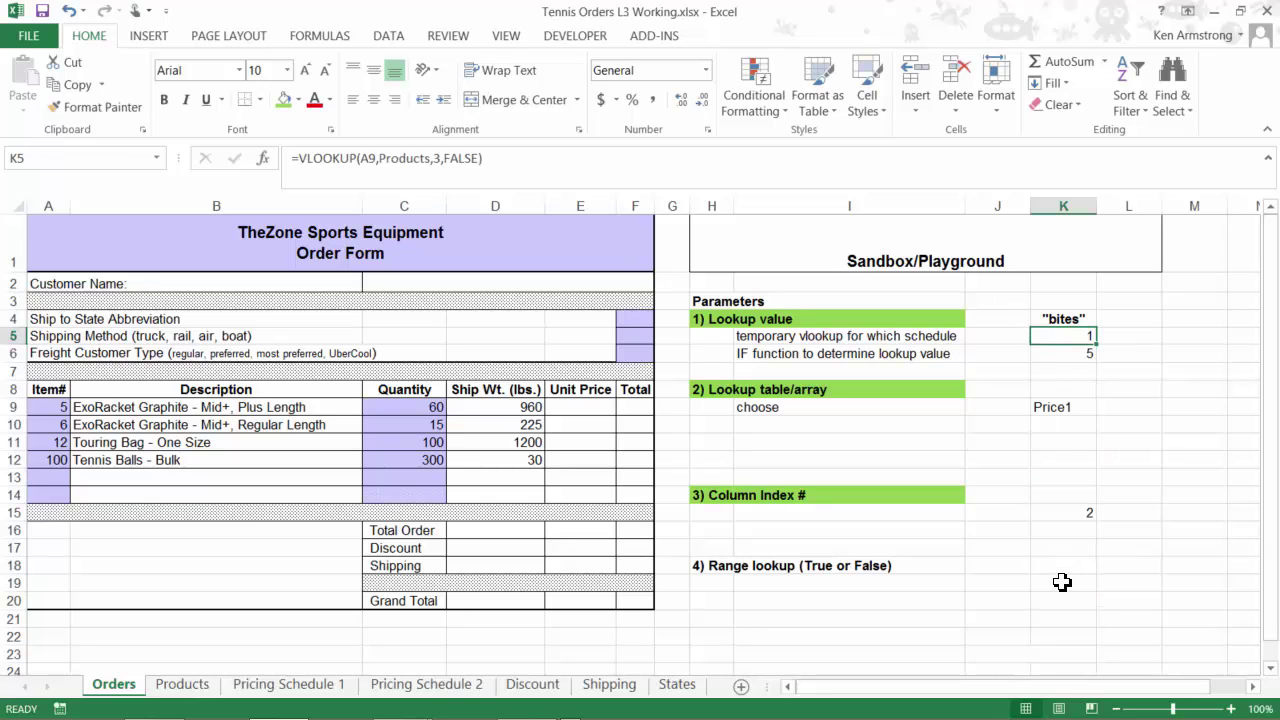
left_click(1062, 582)
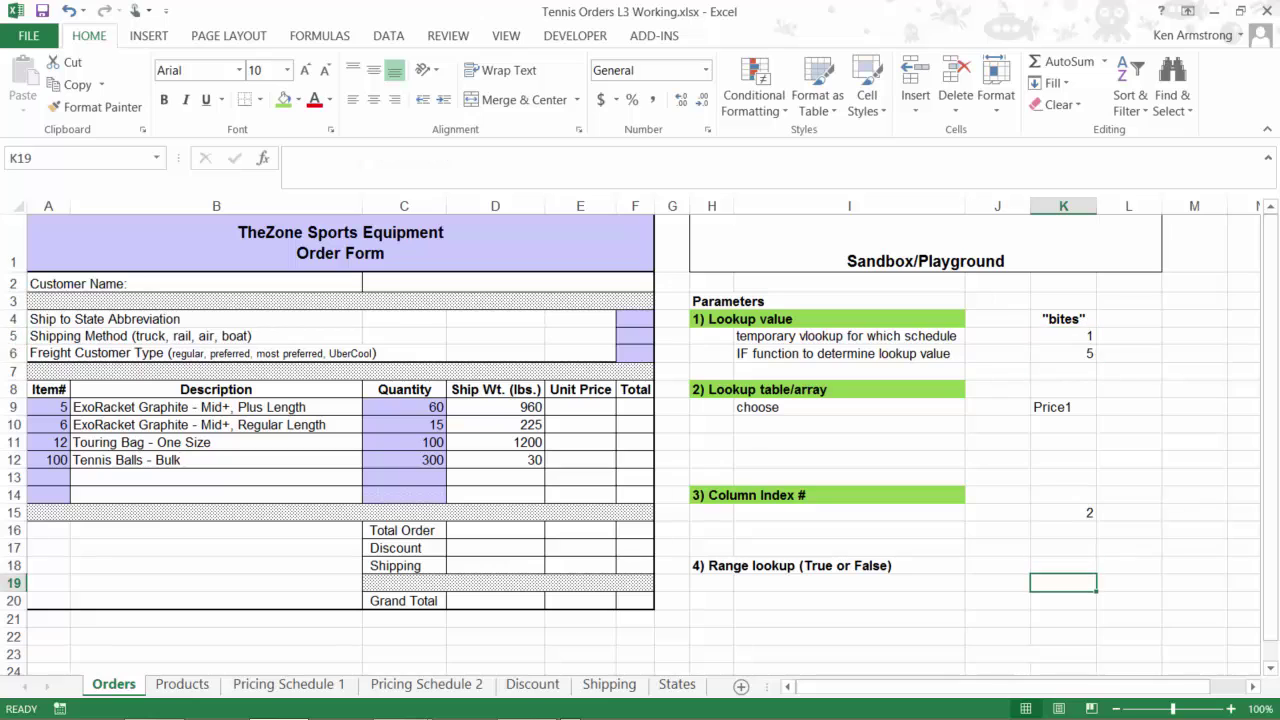
type("=")
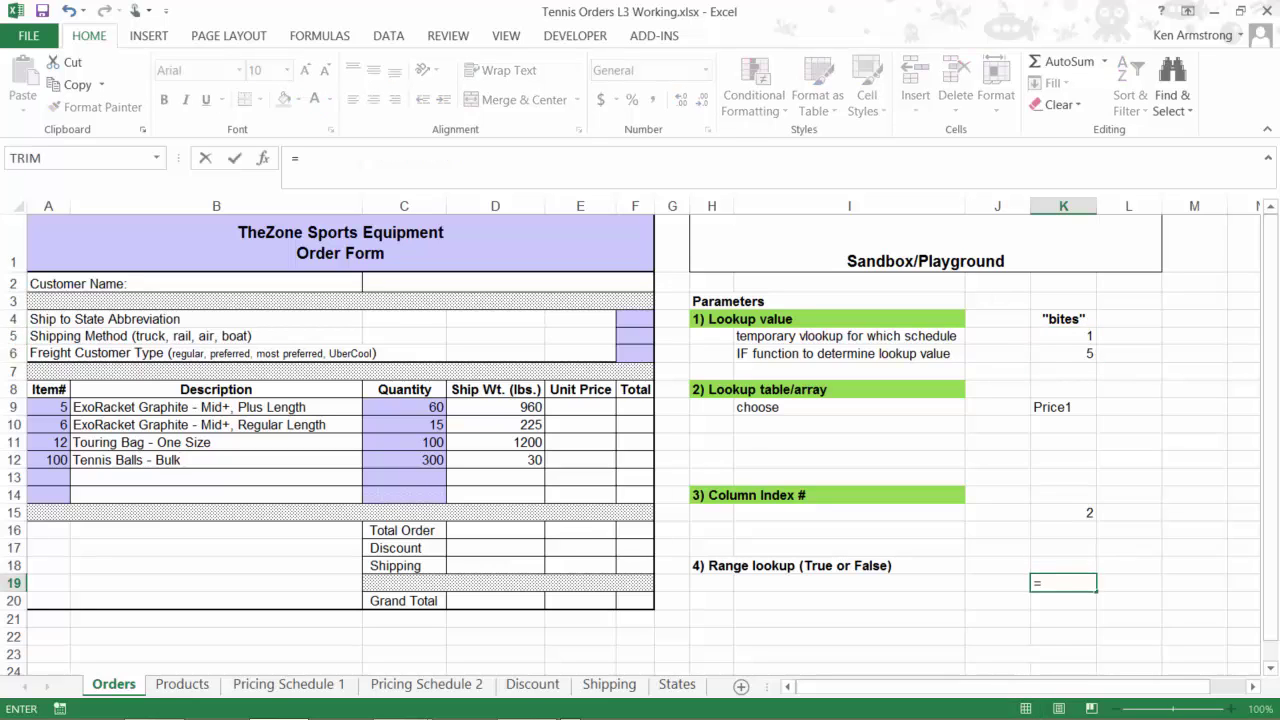
type("if(")
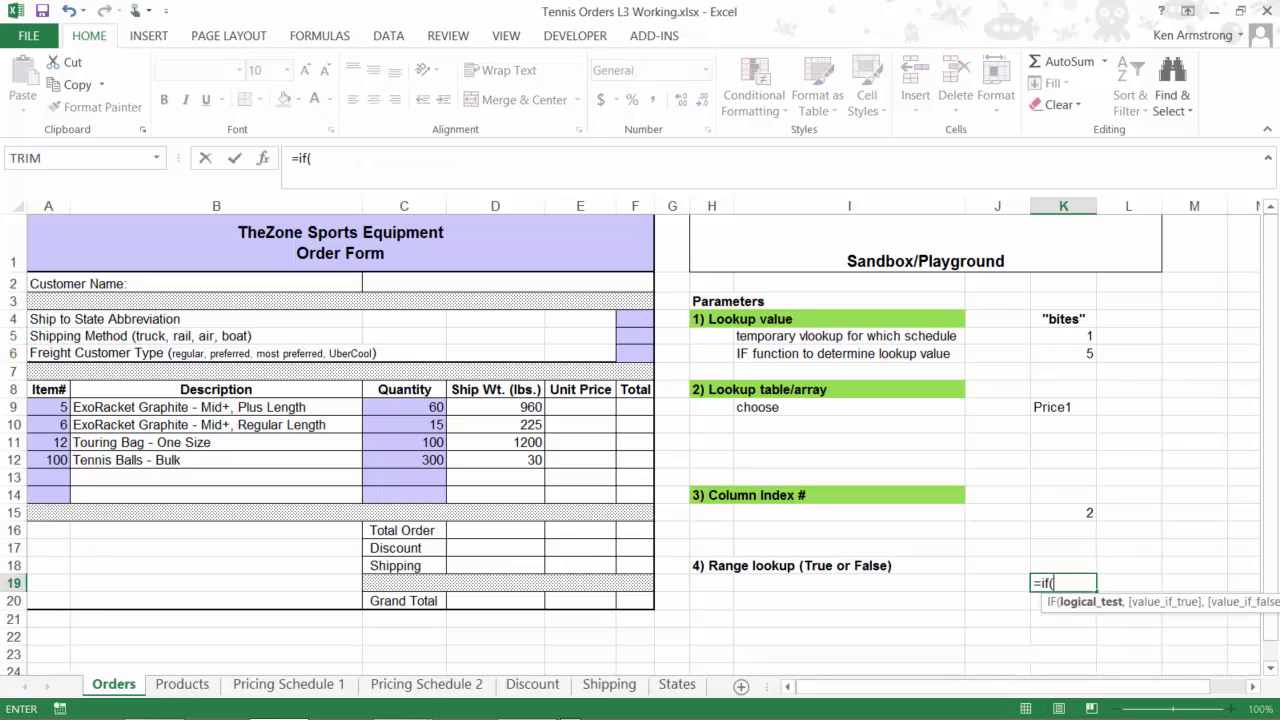
left_click(1075, 338)
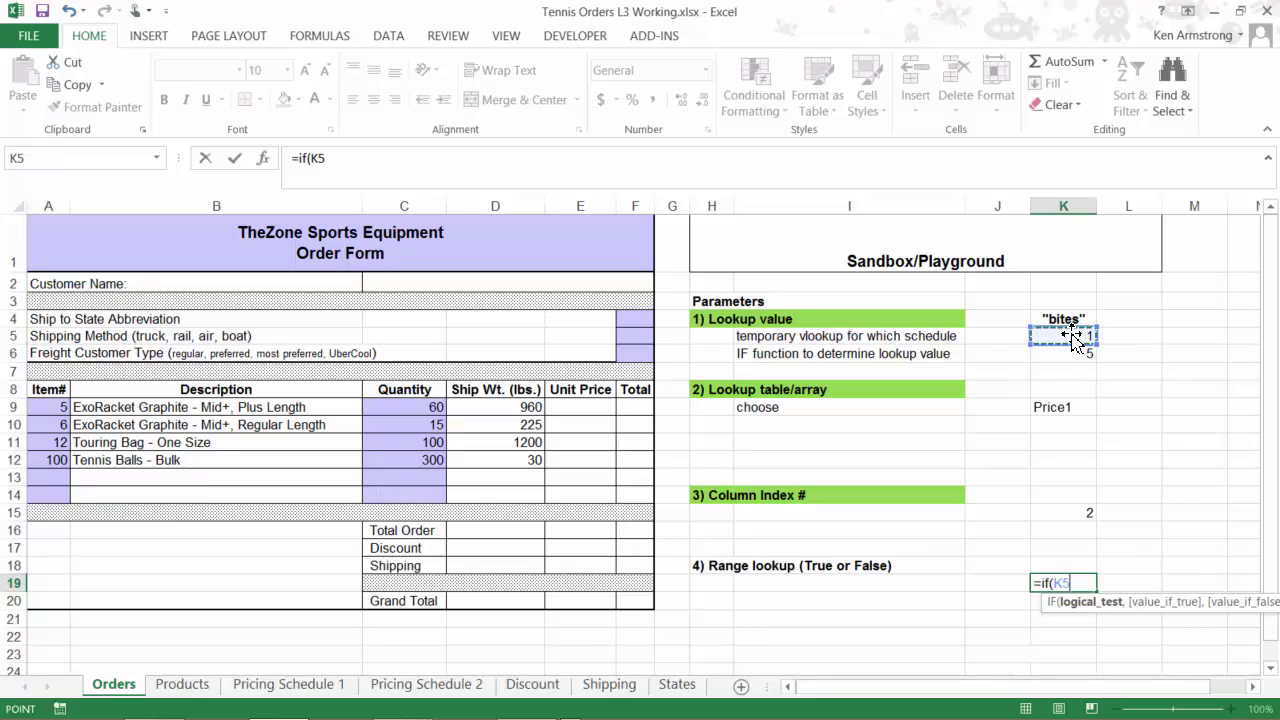
type("=\"")
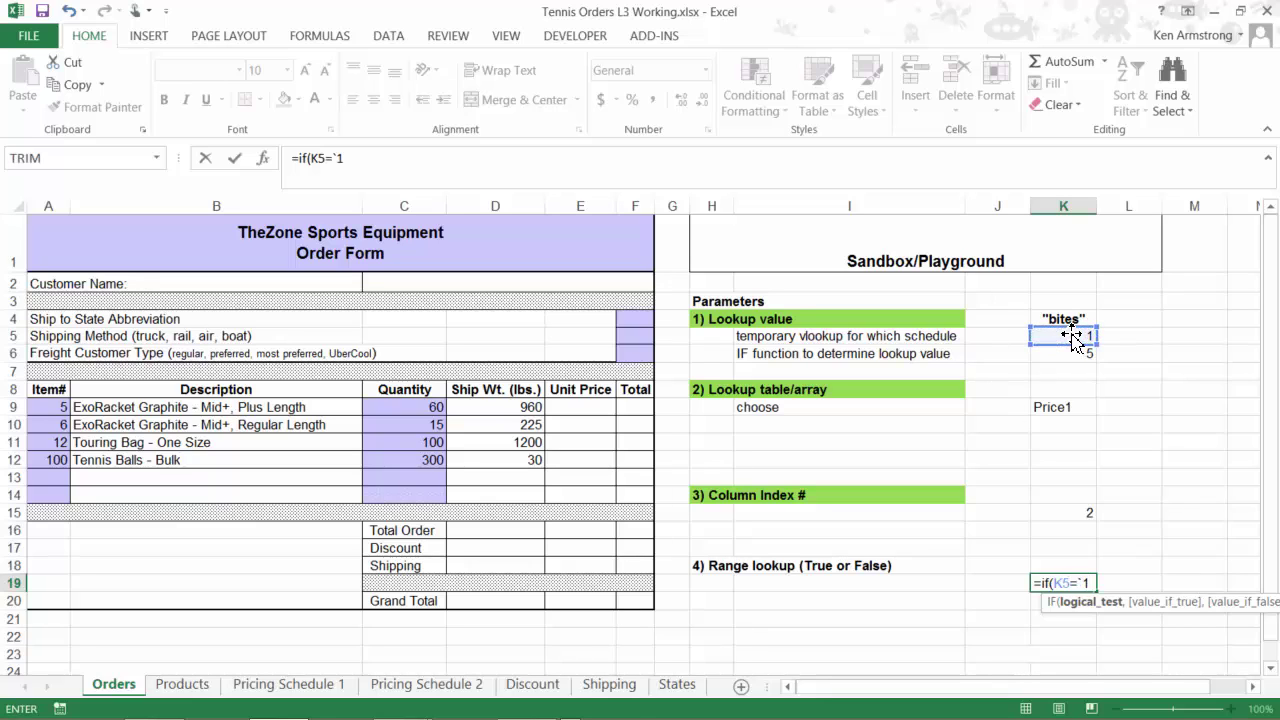
type("1,FAL")
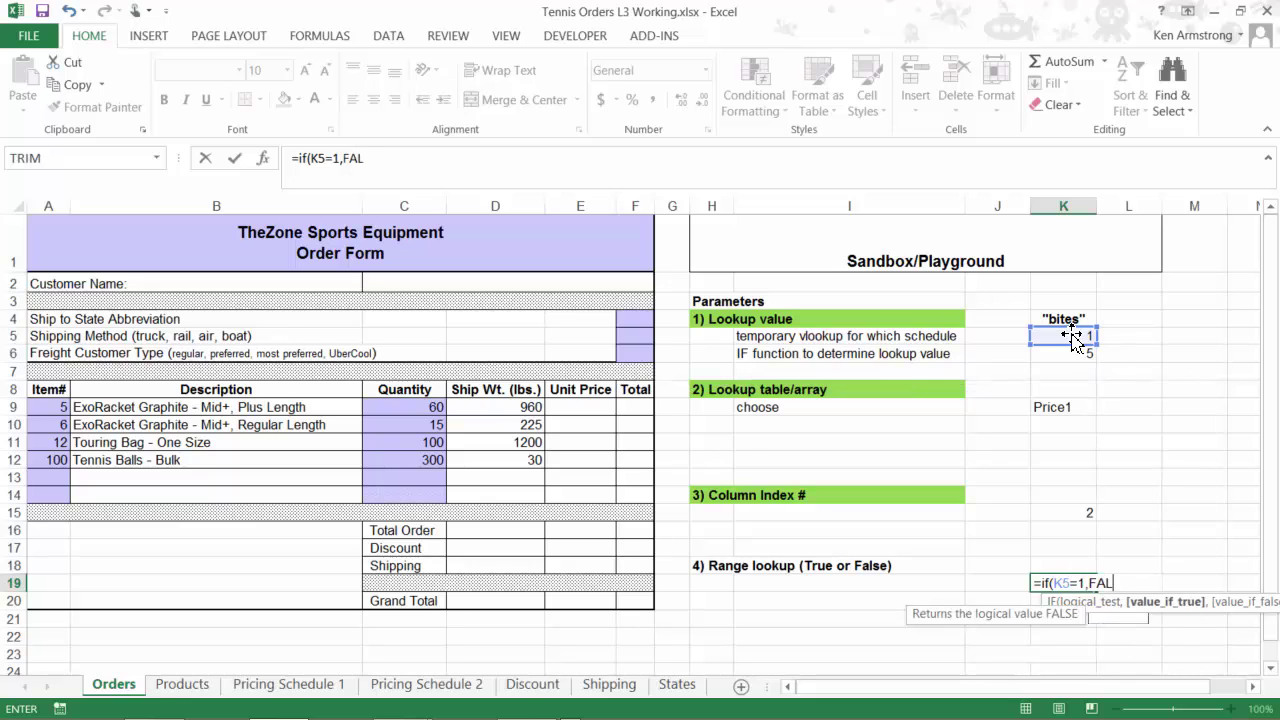
type("SE,TR")
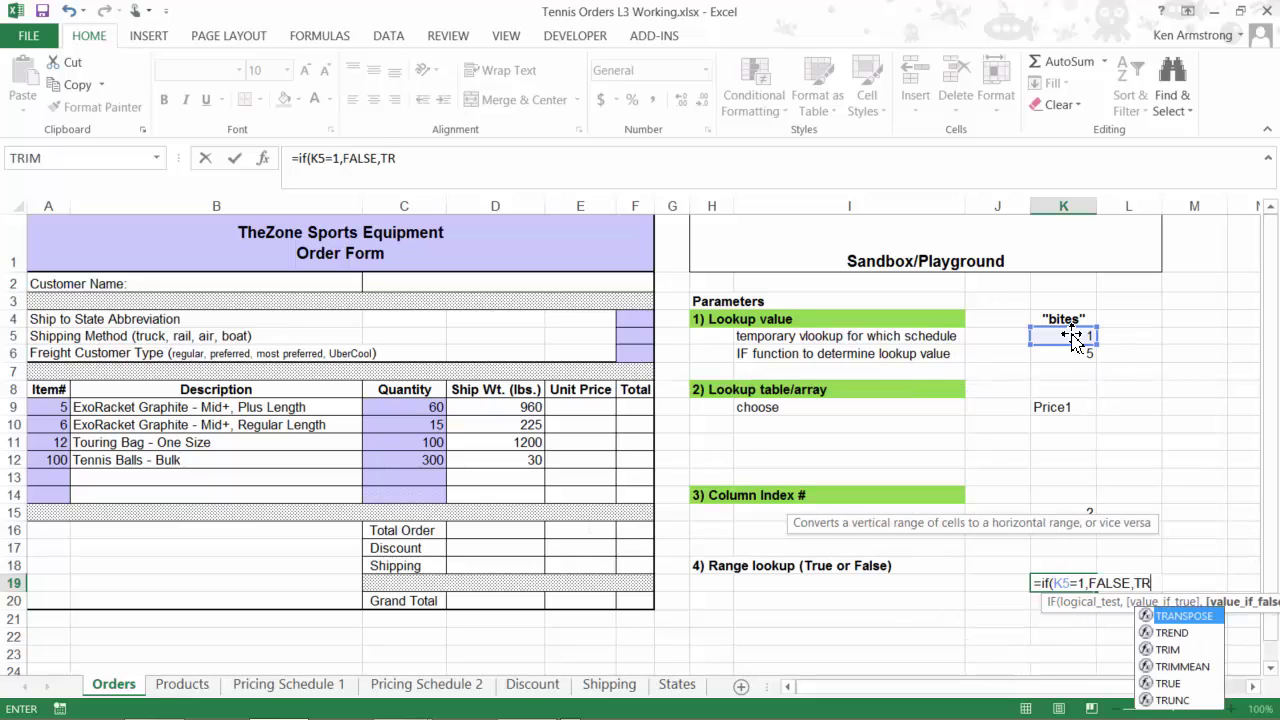
type("UE)")
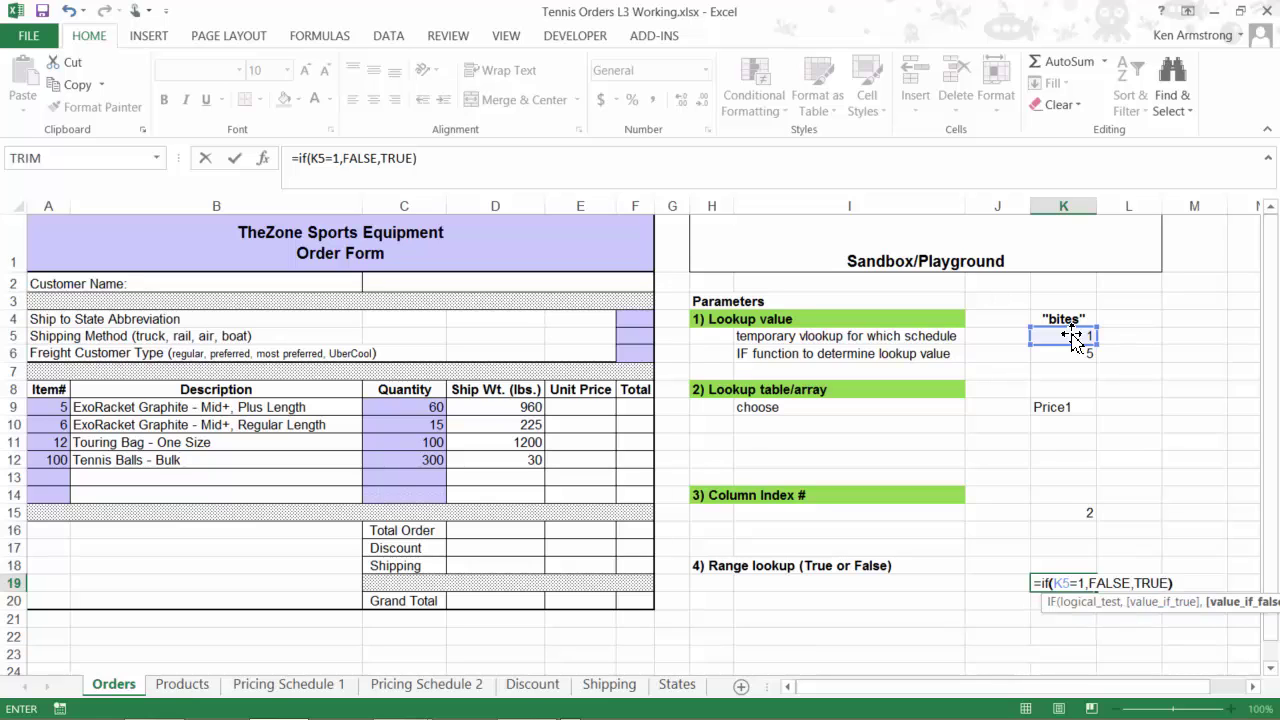
key("ctrl+Return")
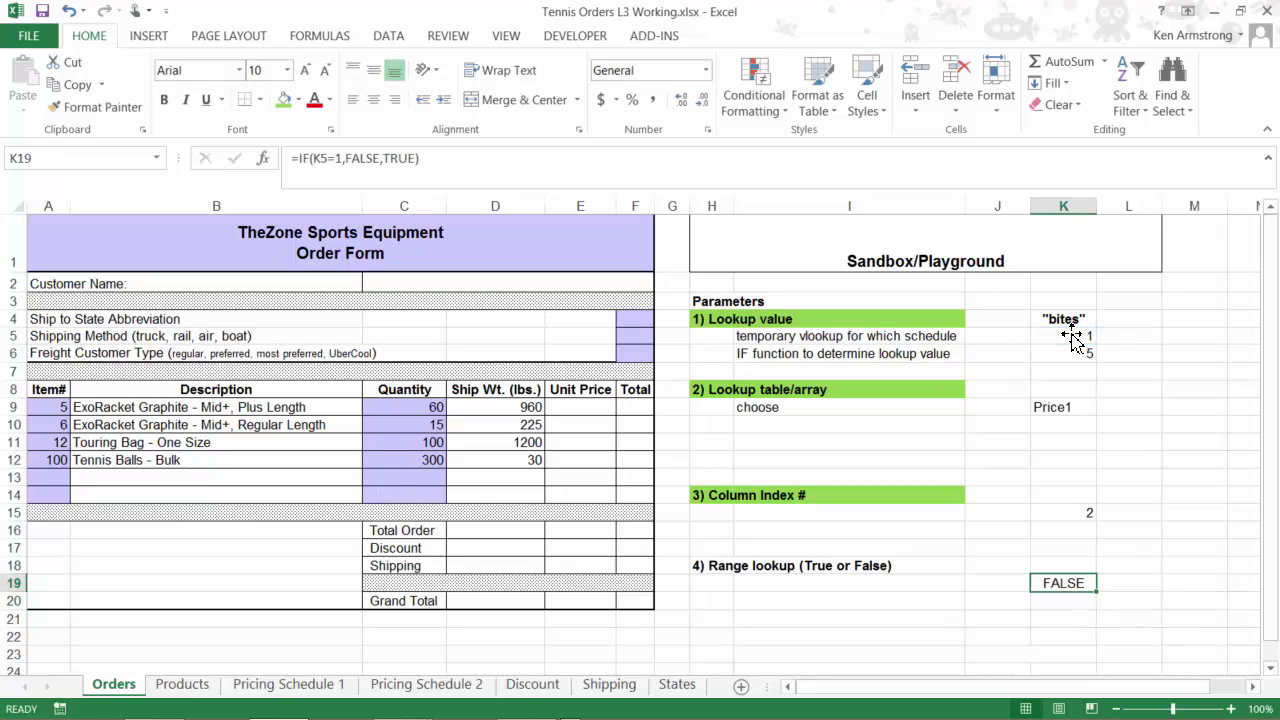
Step: Mark the "4) Range lookup (True or False)" heading in H18:I18 as done with a light green fill
left_click(716, 570)
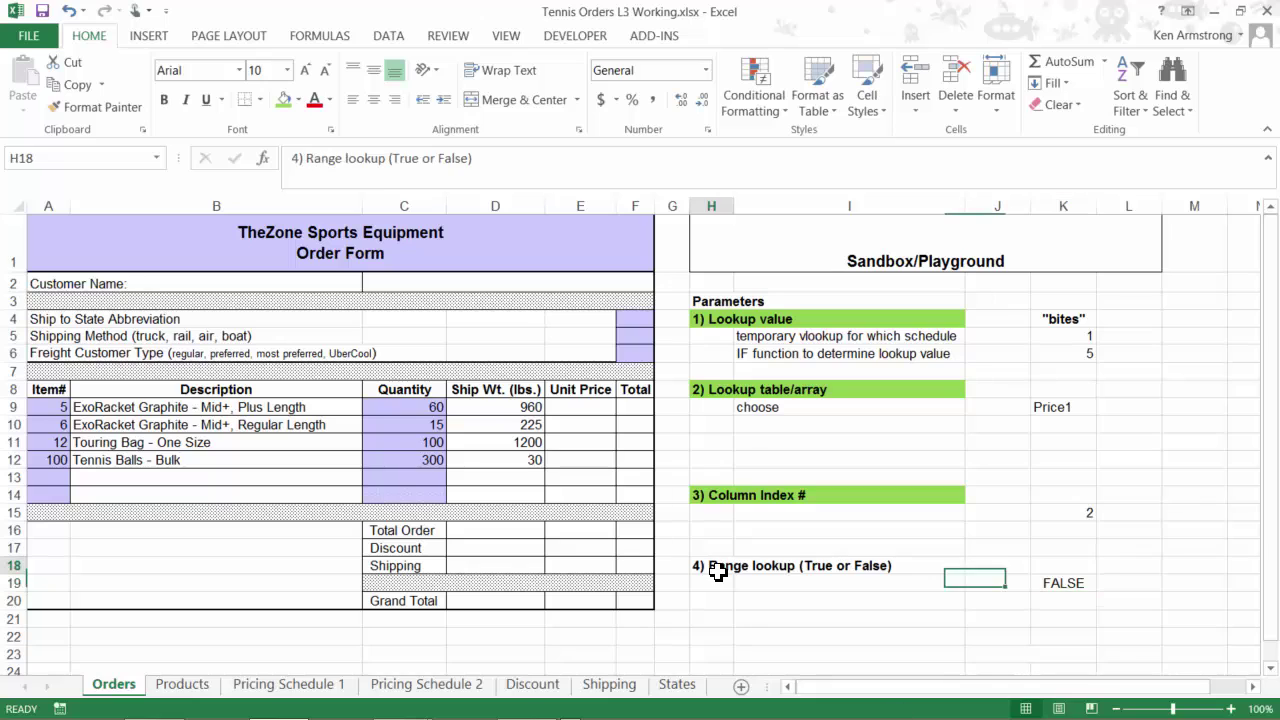
left_click_drag(716, 570, 766, 566)
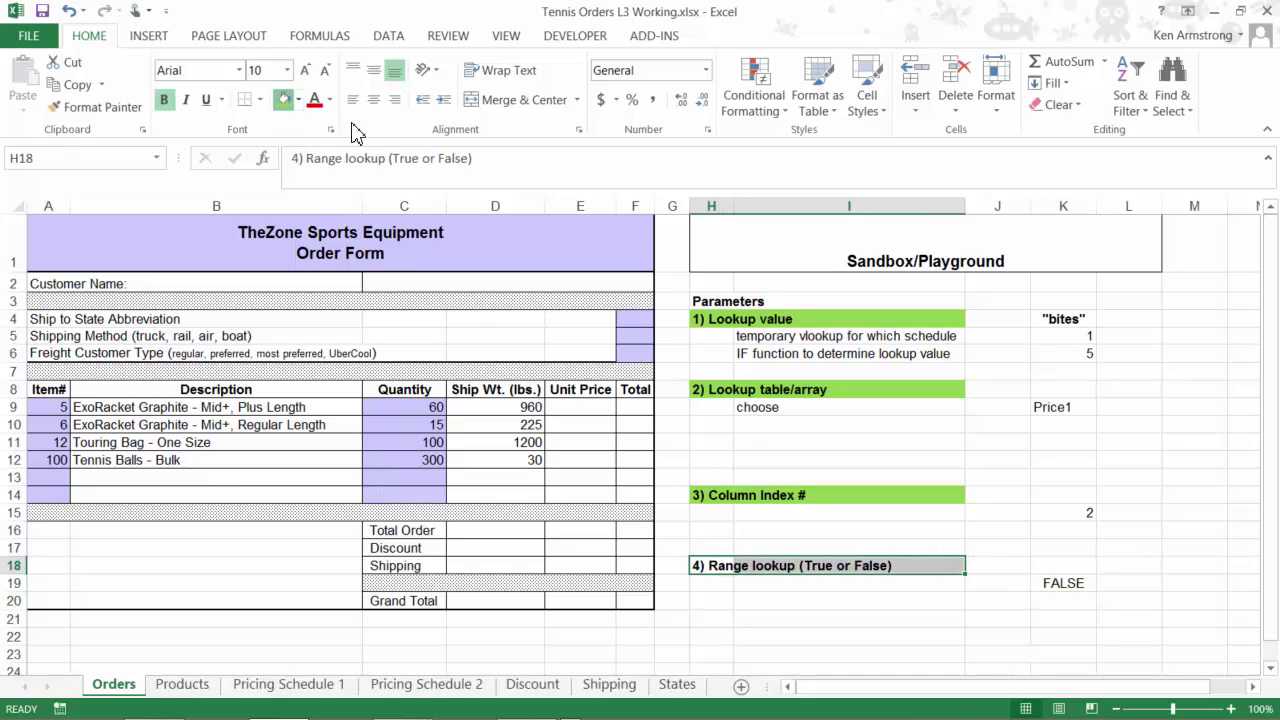
left_click(284, 99)
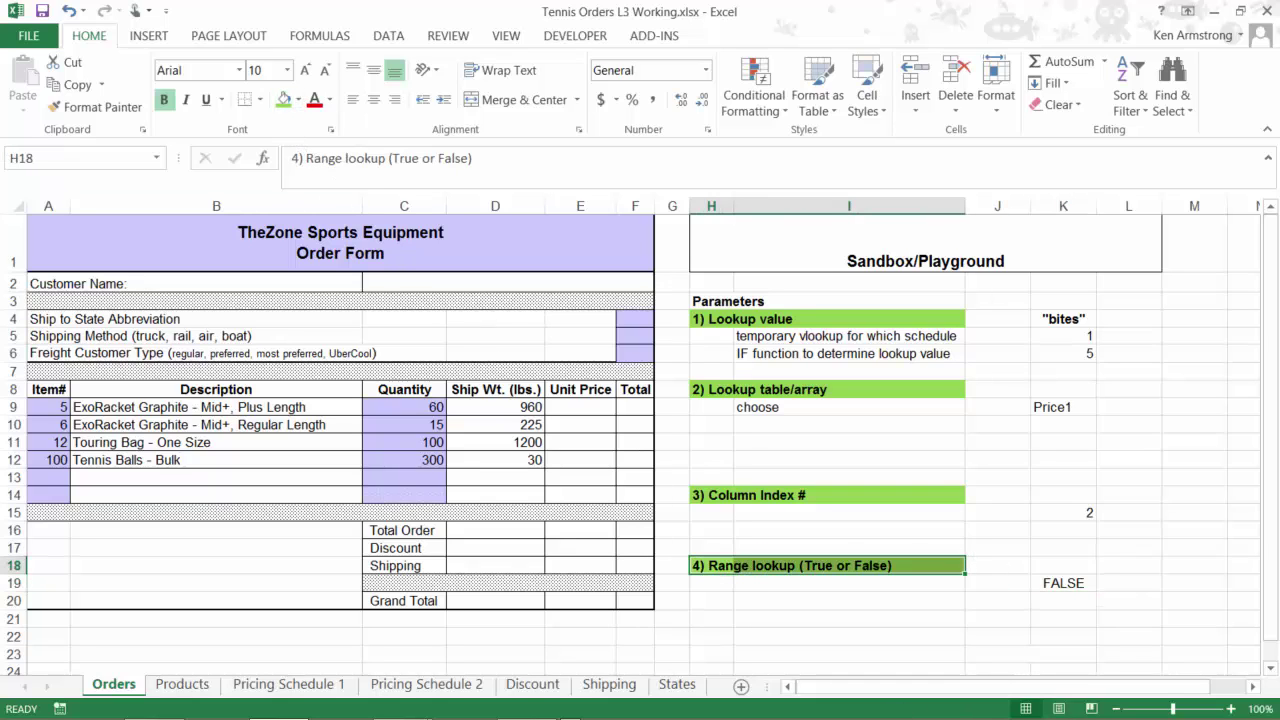